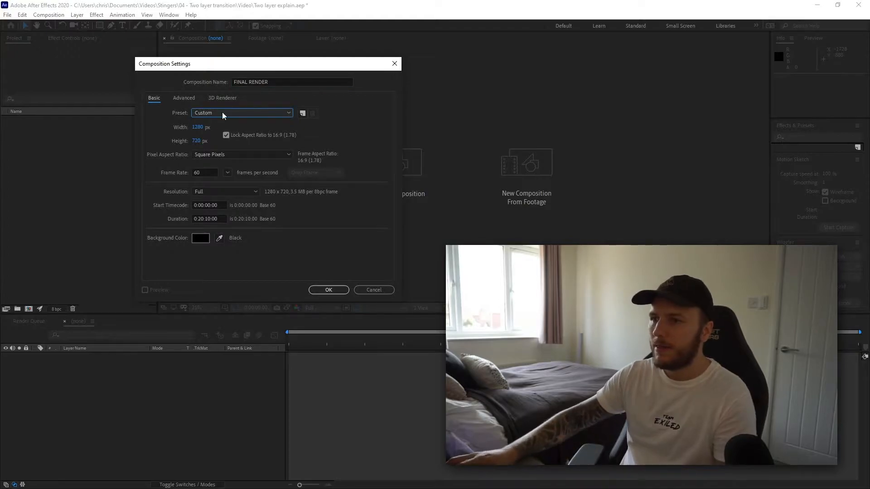
- Set the FINAL RENDER composition to 1920 px wide with a duration of 0:00:03:00 and confirm the settings
type("1920")
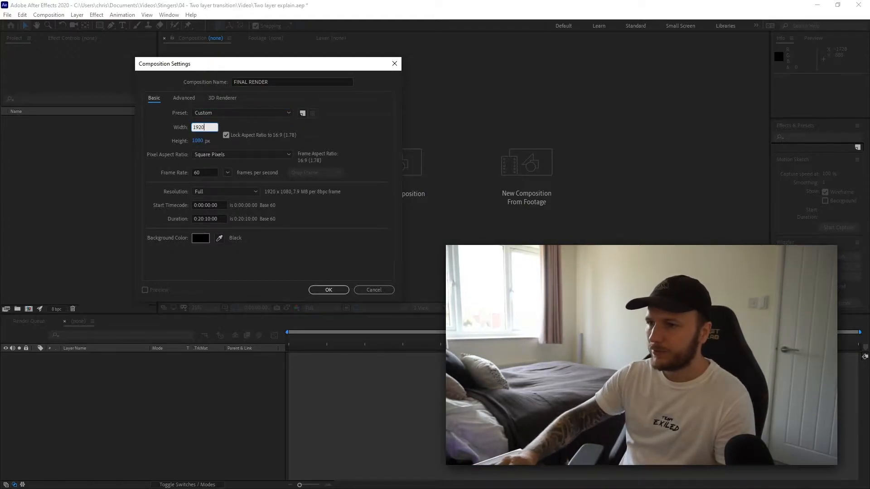
key("Tab")
double_click(204, 173)
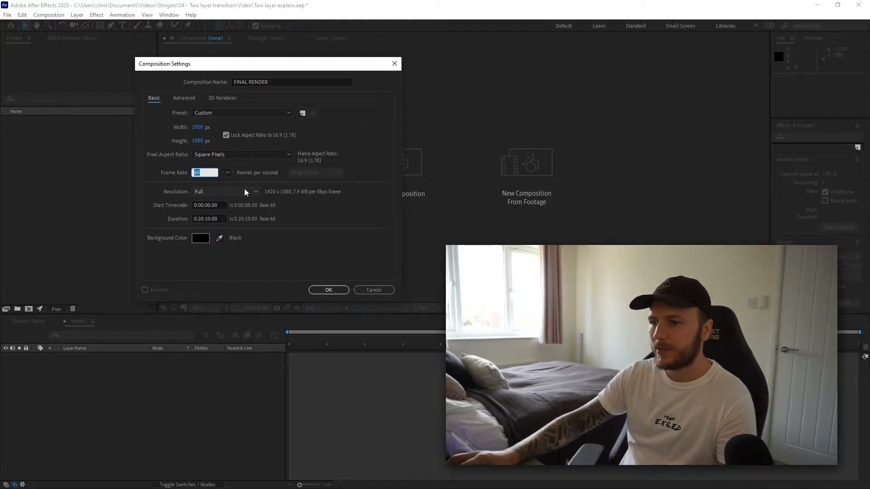
left_click(201, 218)
key("BackSpace")
type("0")
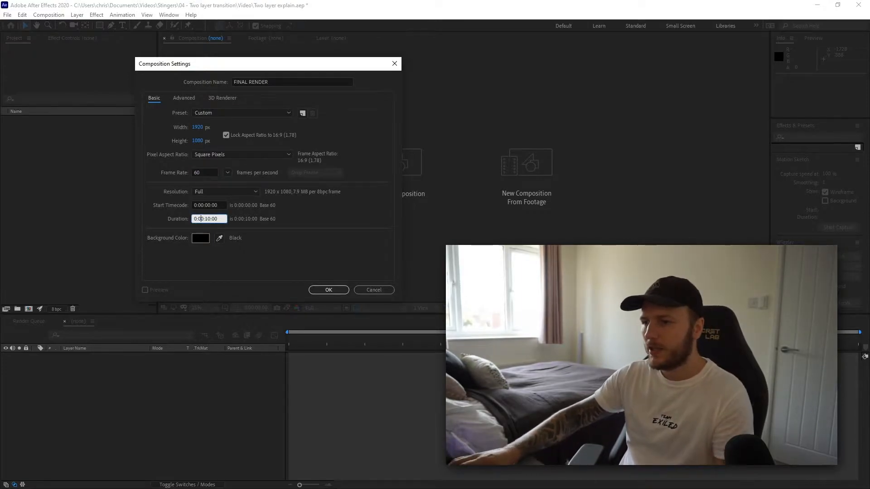
left_click(211, 219)
key("BackSpace")
key("BackSpace")
type("06")
key("BackSpace")
type("3")
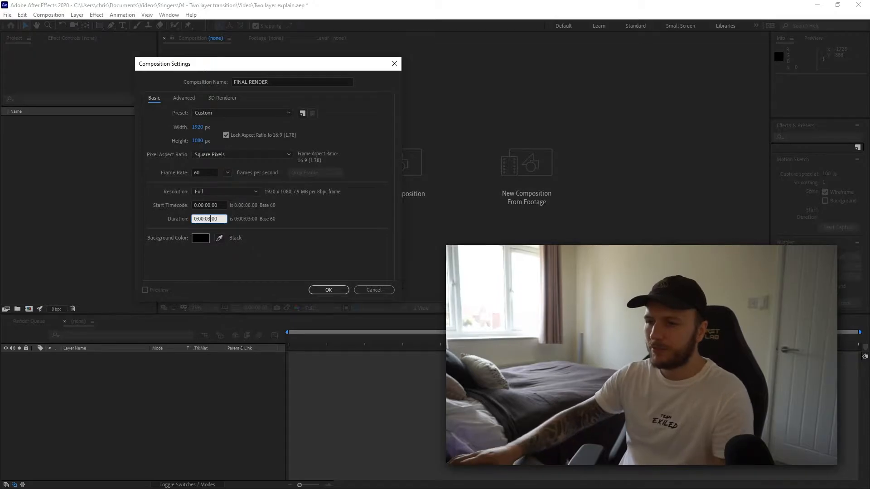
left_click(329, 290)
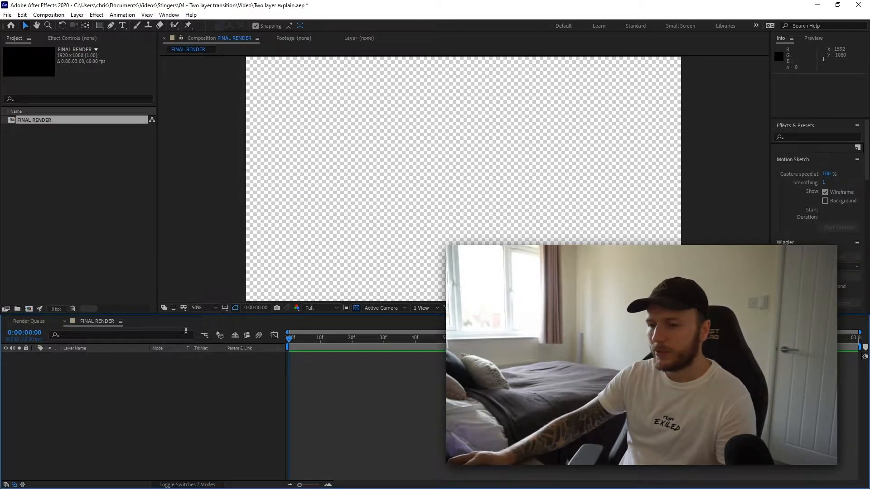
- Import the Exiled Minimal.jpg image into the project
left_click(39, 170)
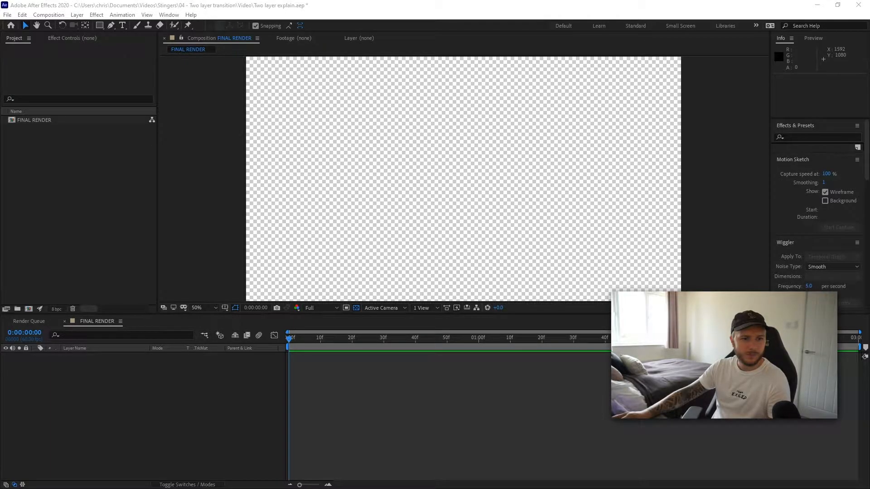
left_click_drag(0, 123, 94, 149)
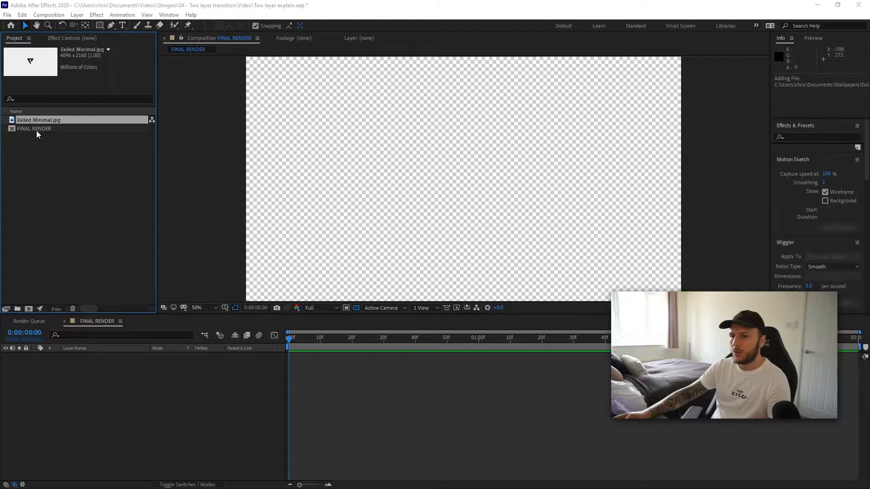
left_click(36, 129)
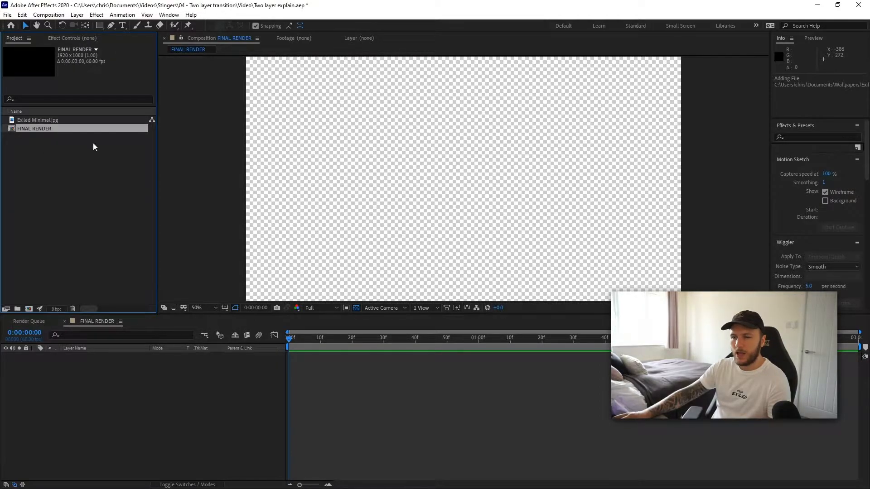
- Draw a tall white (ffffff) rectangle shape spanning the composition's height near its center
key("comma")
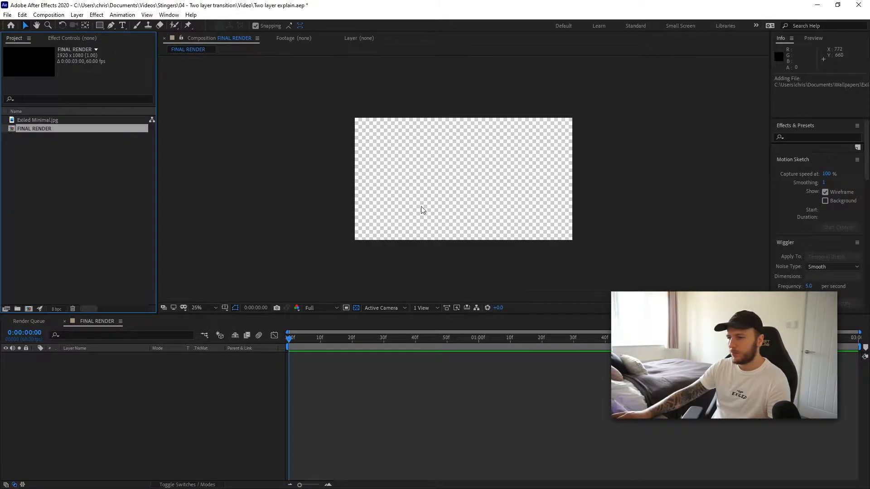
left_click(99, 25)
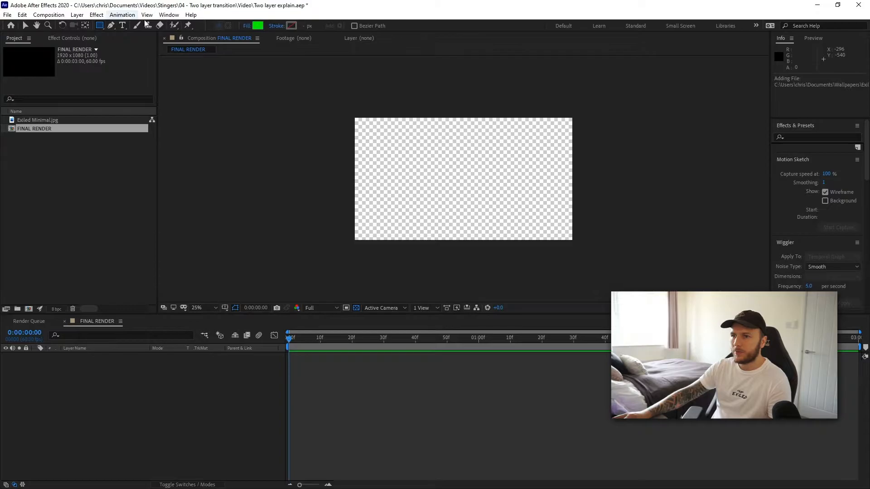
left_click(257, 25)
type("ffffff")
key("Return")
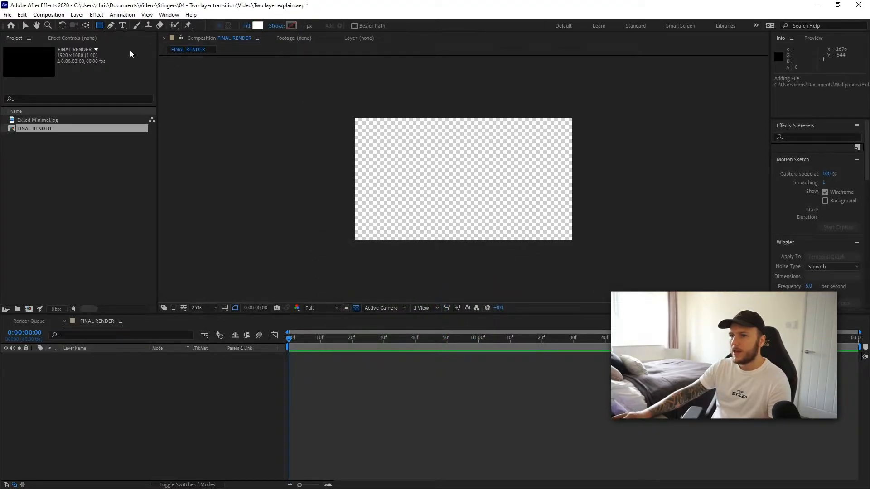
left_click_drag(437, 82, 474, 278)
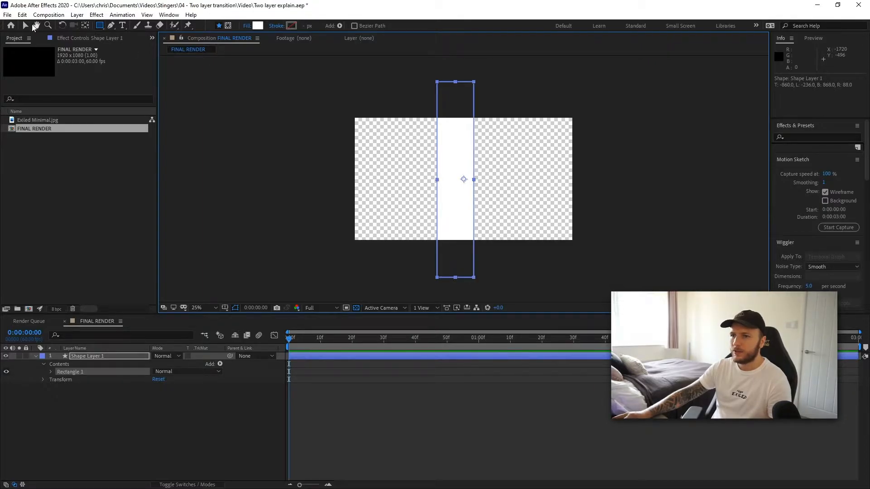
left_click(25, 25)
left_click(524, 88)
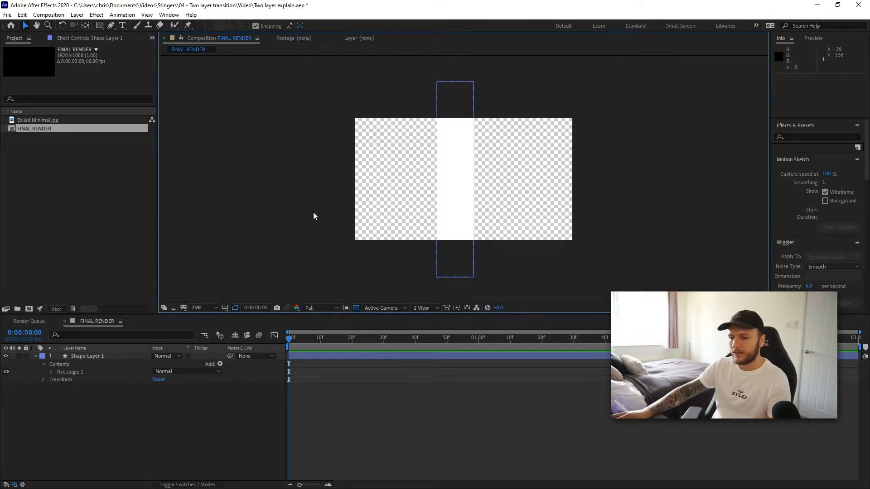
- Rotate the shape layer to 15°
left_click(88, 355)
key("r")
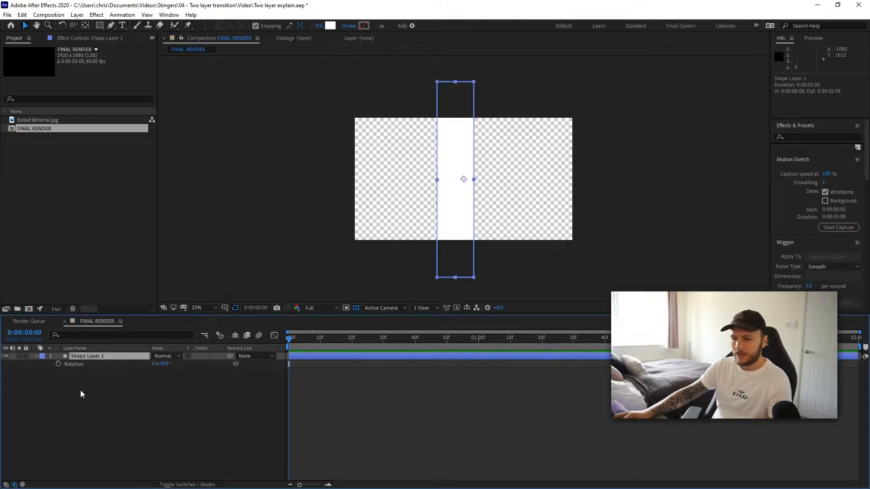
left_click_drag(163, 365, 171, 364)
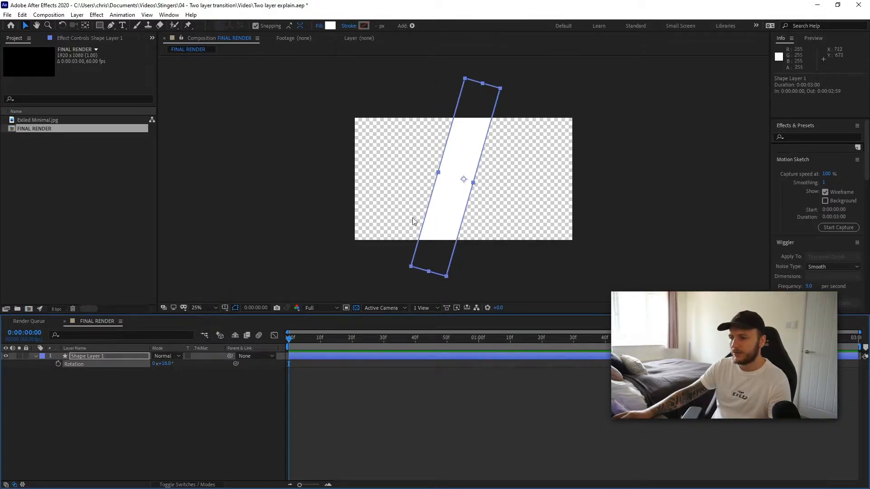
left_click(167, 364)
key("Return")
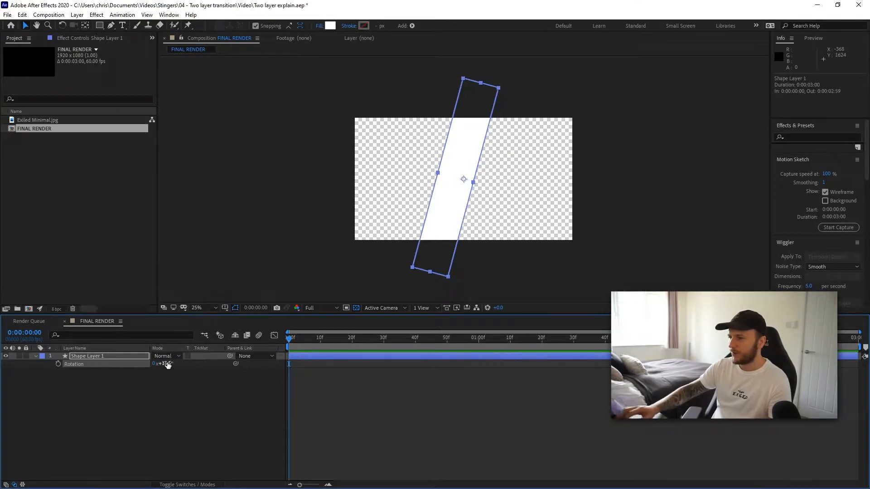
left_click(320, 188)
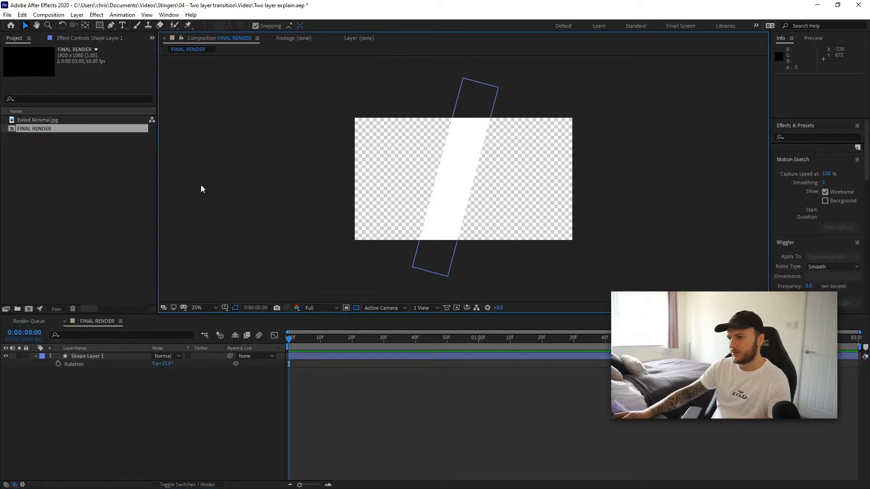
- Set the shape layer's rotation to 45°
left_click(167, 365)
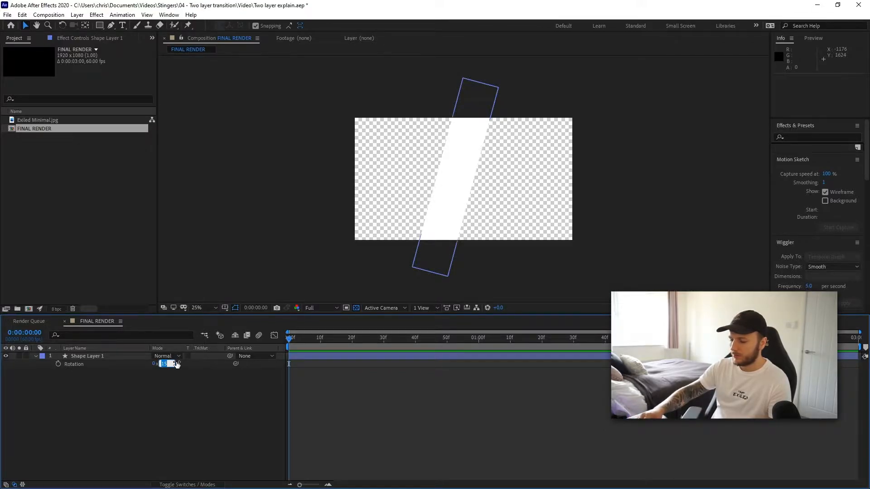
type("45")
key("Return")
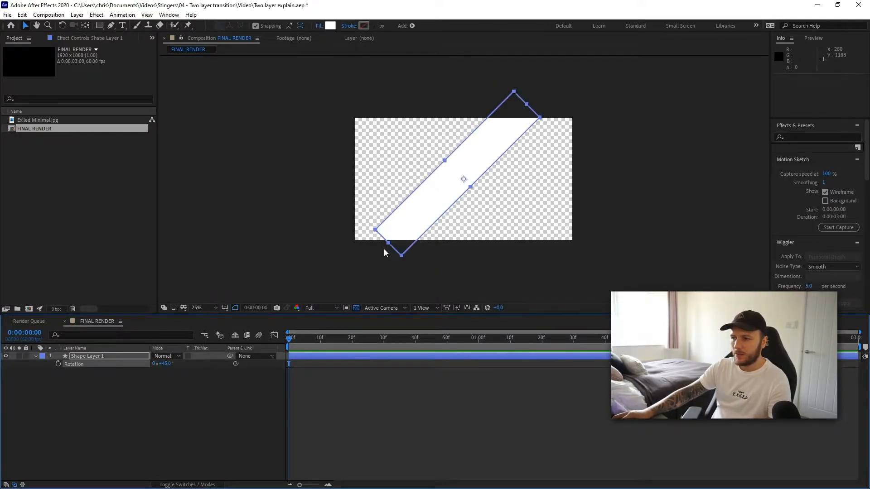
- Stretch the rectangle vertically to about 129% scale and set its rotation back to 15°
left_click_drag(386, 243, 364, 258)
left_click(164, 363)
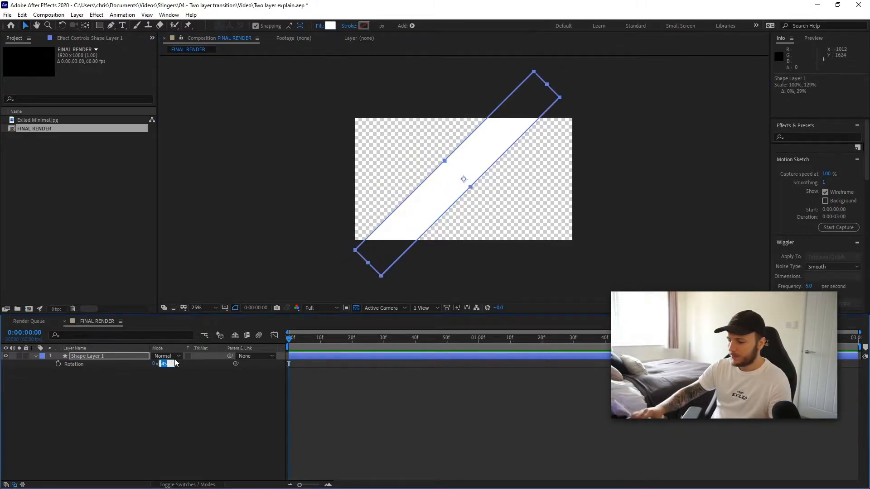
type("15")
key("Return")
left_click(226, 246)
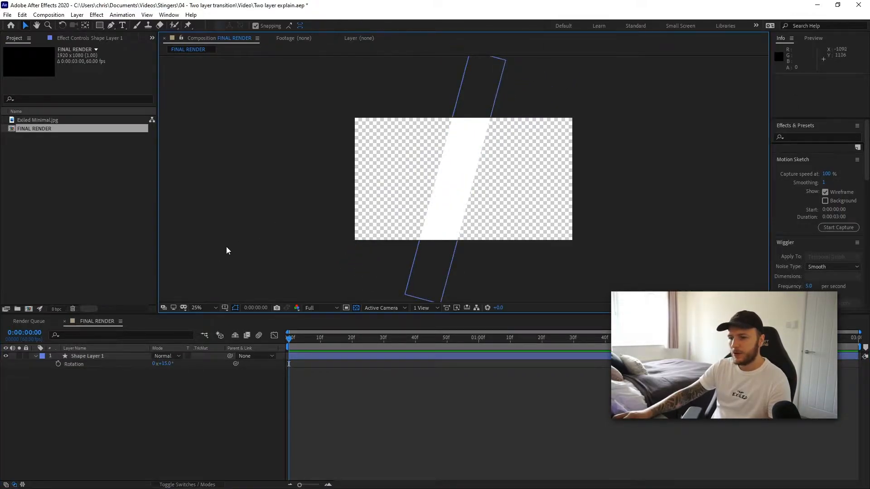
- Rename the shape layer to Stinger
right_click(85, 356)
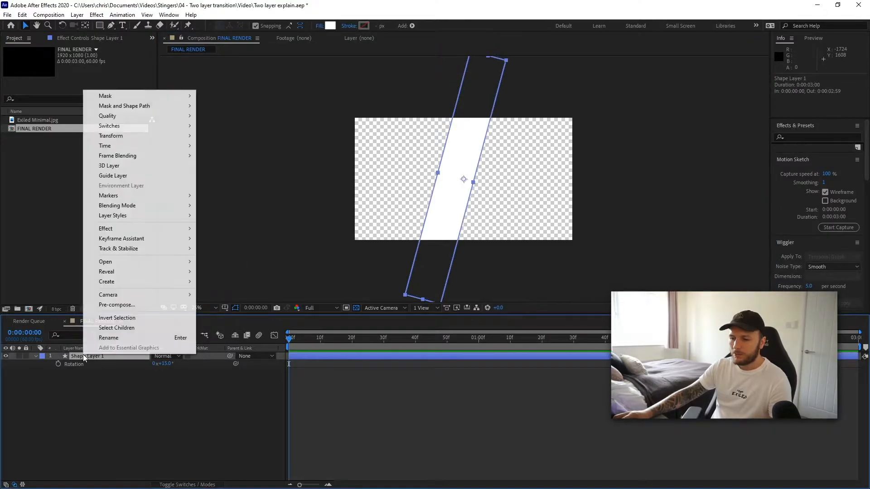
left_click(122, 336)
type("Stinger")
key("Return")
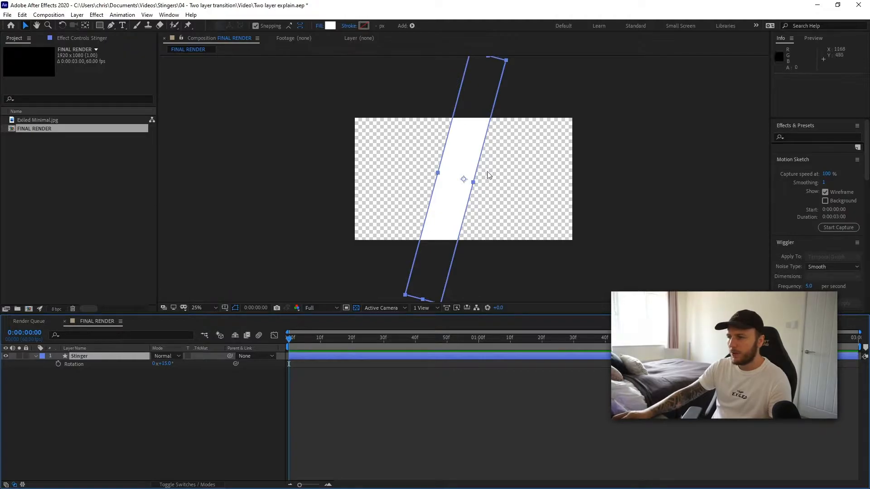
- Move the bar off the right edge of the frame and set a starting Position keyframe
left_click_drag(456, 149, 621, 162)
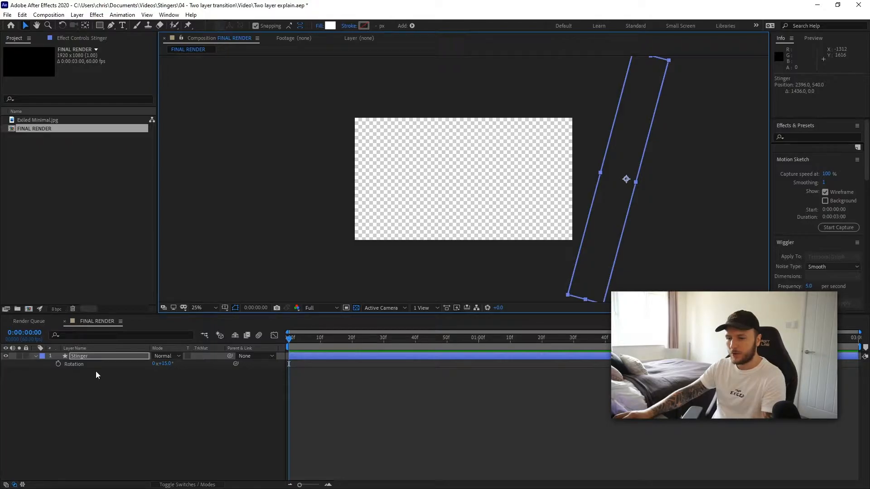
key("p")
left_click(89, 360)
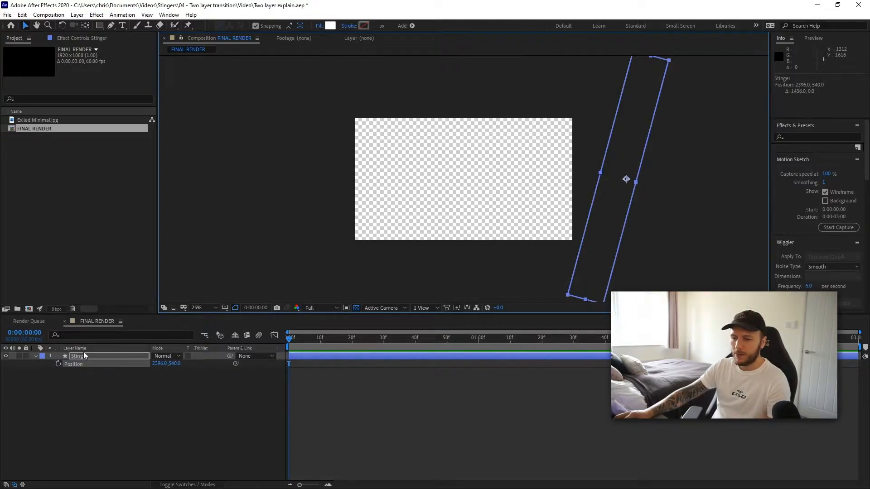
left_click(58, 363)
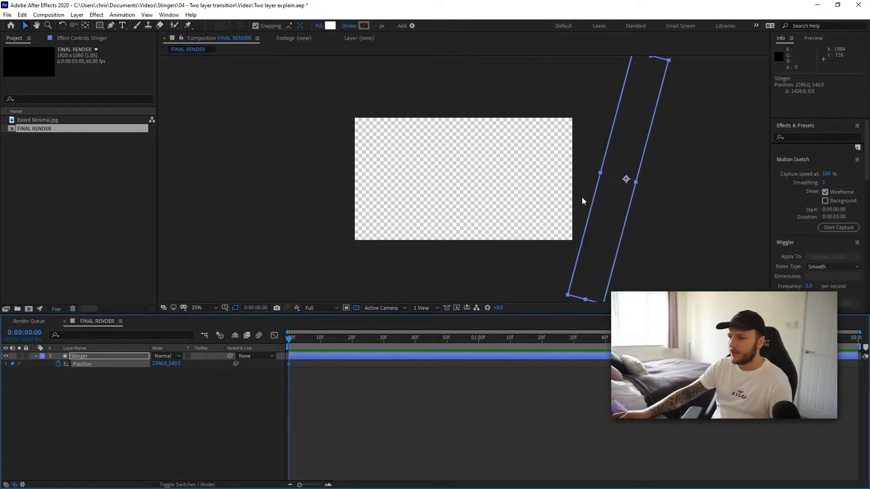
- At 0:00:00:27, move the bar to position 1500, 540 to add a second keyframe
left_click_drag(295, 338, 372, 339)
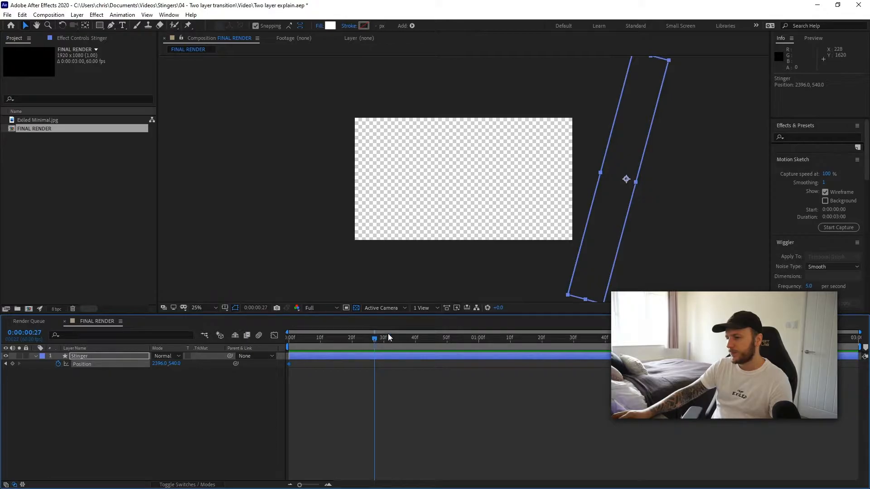
left_click_drag(629, 143, 523, 146)
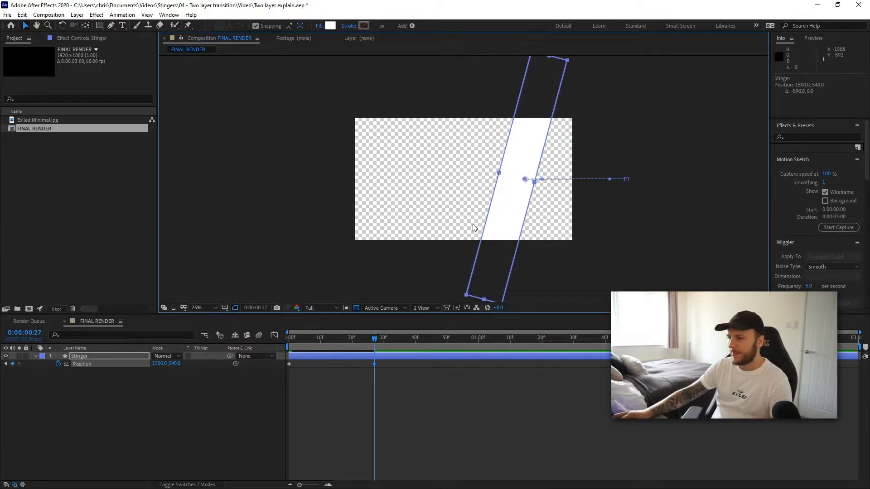
key("space")
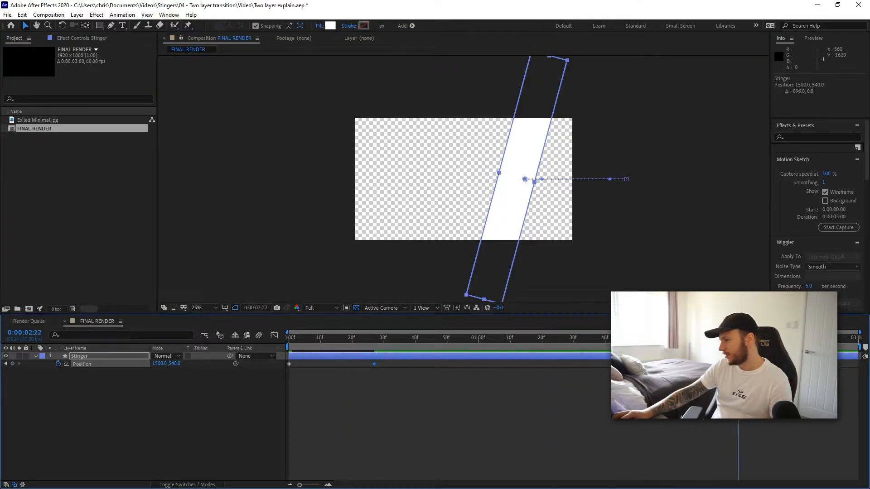
- At 0:00:02:56, move the bar off the left edge of the frame for a third keyframe
left_click_drag(824, 341, 846, 340)
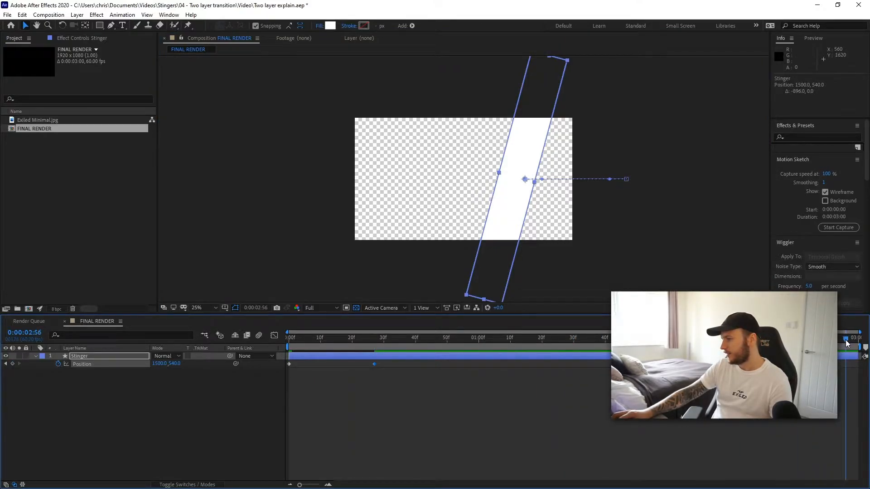
left_click_drag(524, 145, 321, 138)
- Preview the bar's animation from the start of the composition
left_click_drag(324, 341, 248, 336)
key("space")
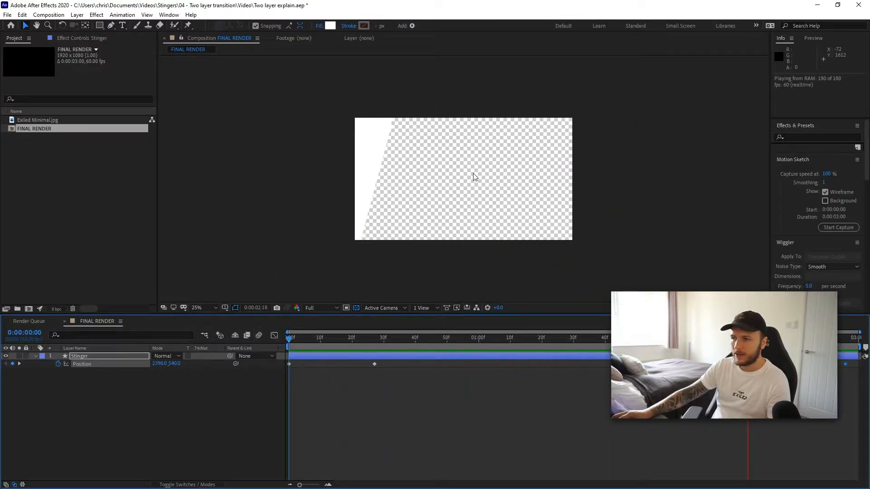
key("space")
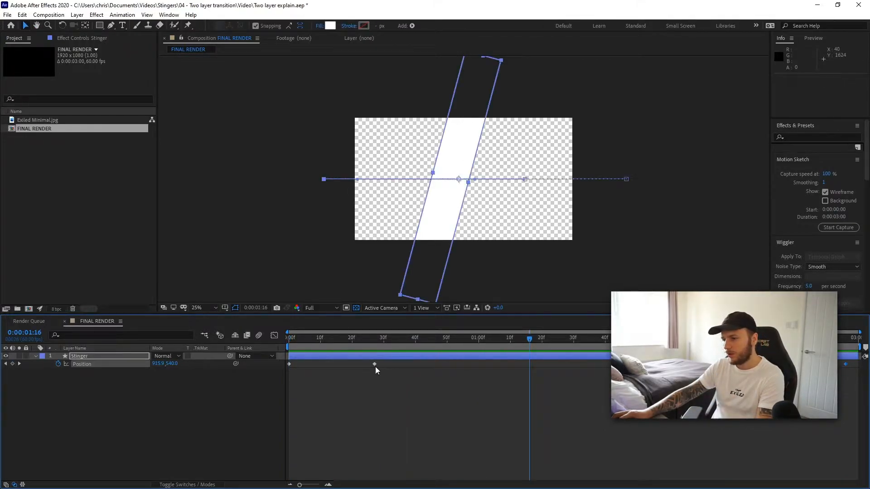
- Apply Easy Ease to all three position keyframes
left_click(289, 364)
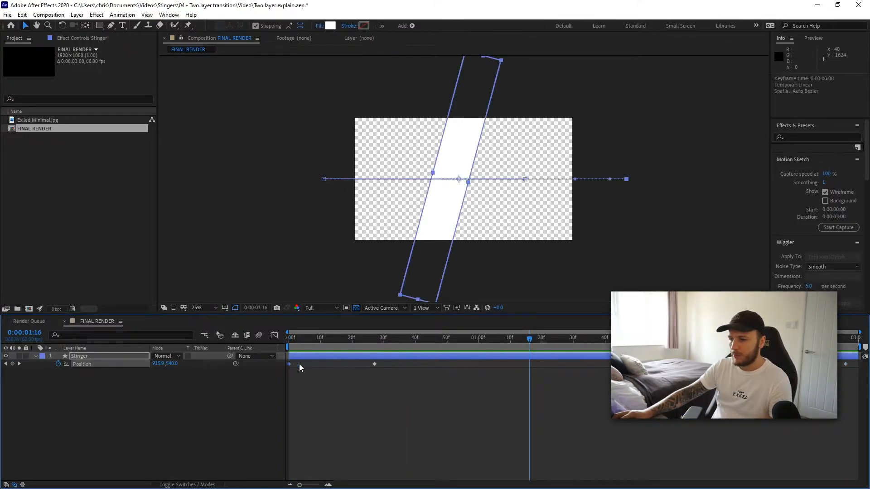
left_click(375, 364, "shift")
left_click(846, 364, "shift")
key("F9")
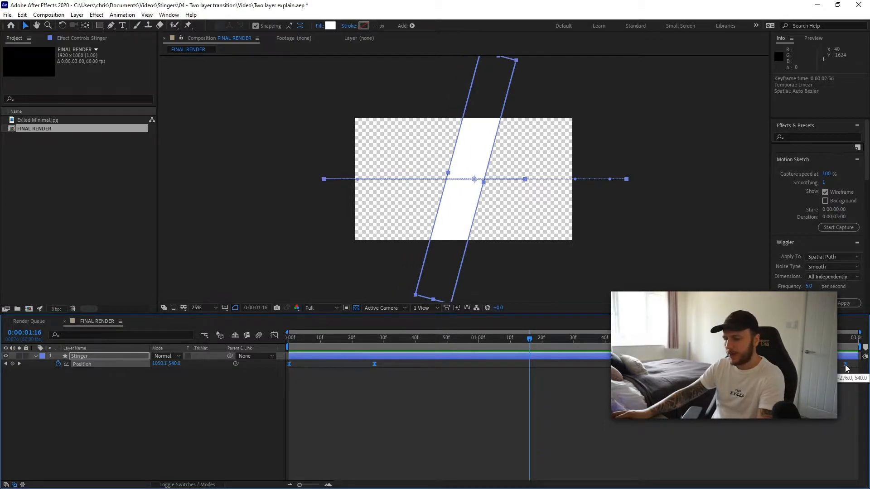
right_click(374, 362)
mouse_move(426, 473)
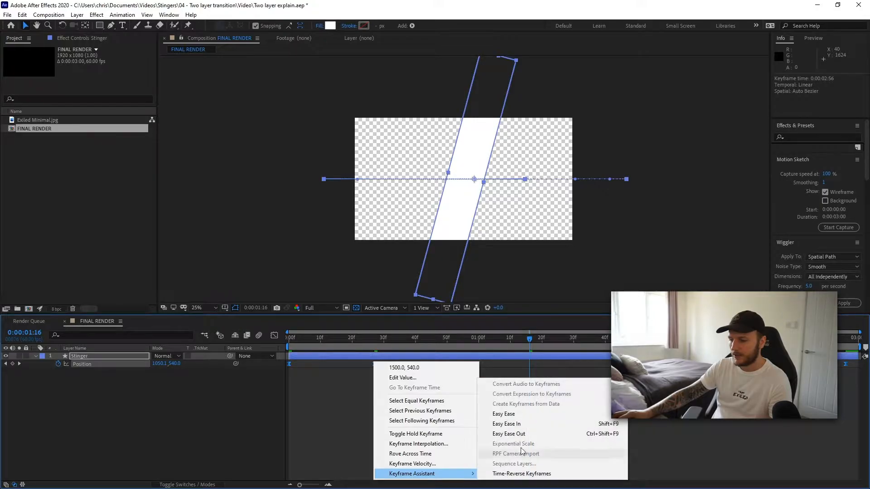
left_click(313, 399)
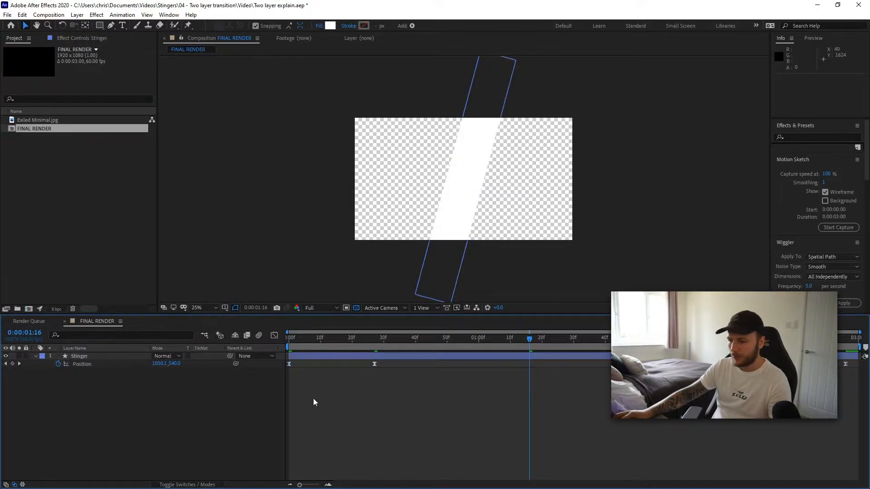
- Open the Graph Editor for the bar's Position property and compare its value and speed graphs
left_click(274, 335)
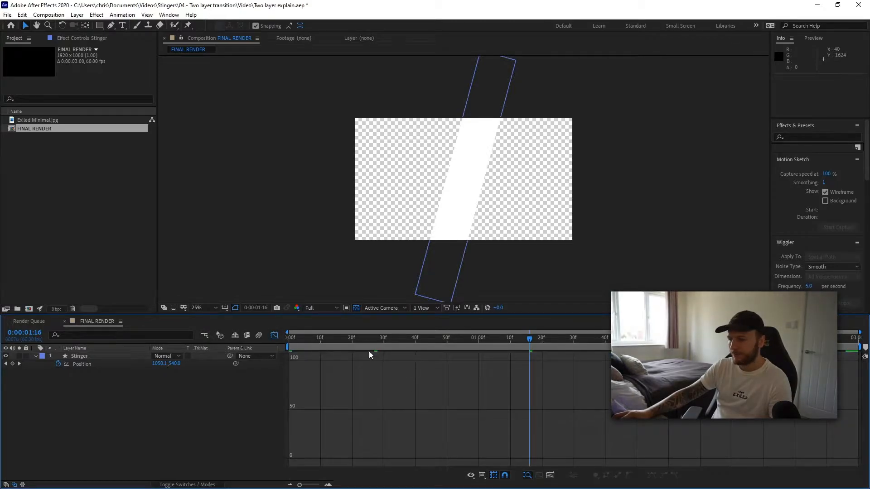
left_click(73, 355)
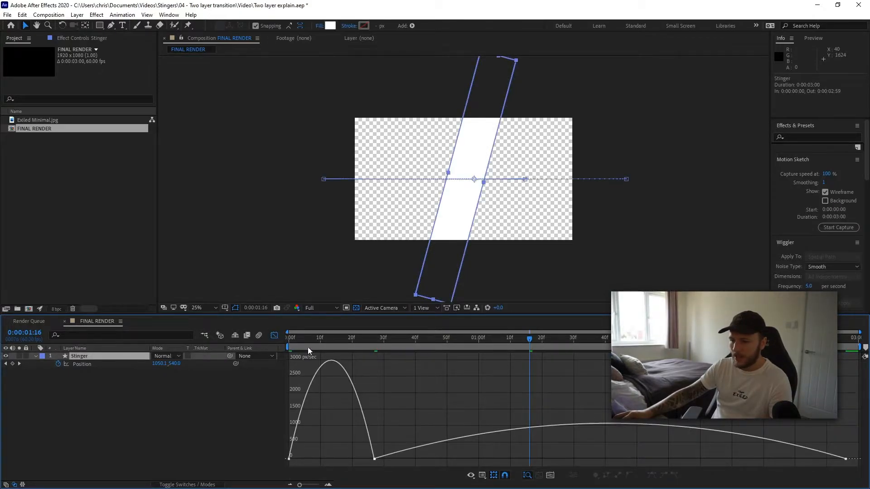
right_click(412, 395)
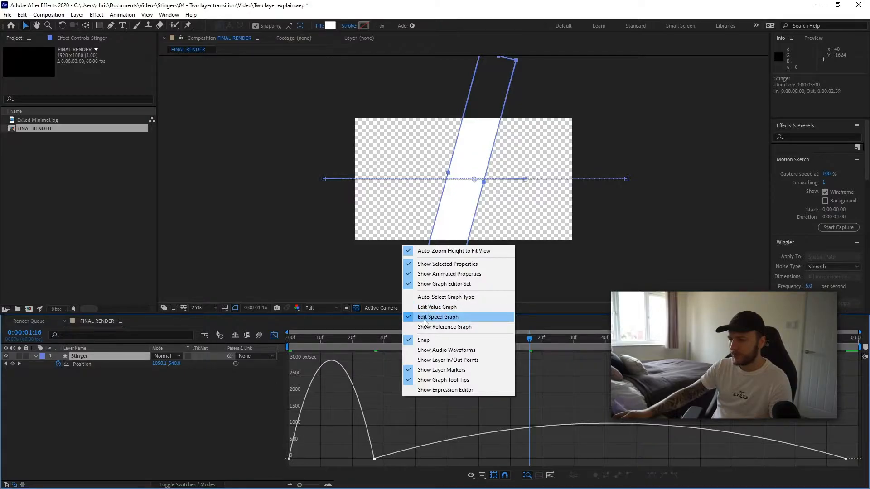
left_click(446, 307)
right_click(472, 369)
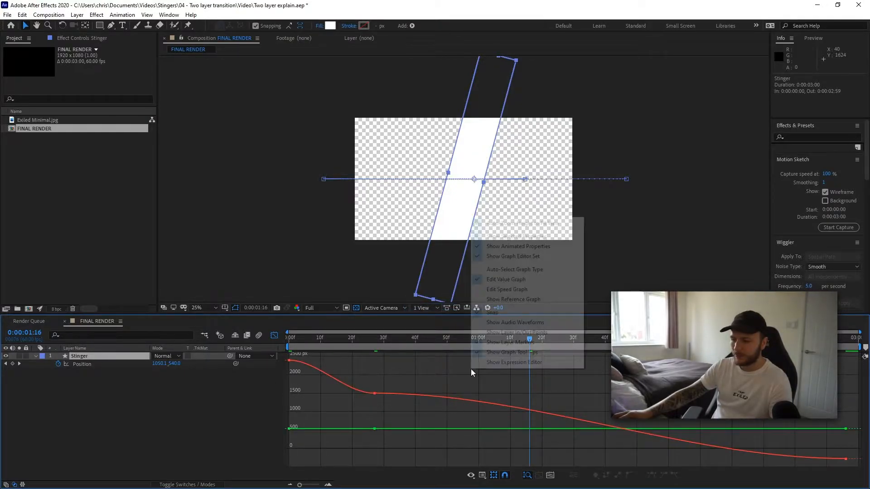
left_click(507, 290)
- Extend the first position keyframe's outgoing influence handle in the speed graph for a sharper acceleration
left_click_drag(306, 338, 284, 342)
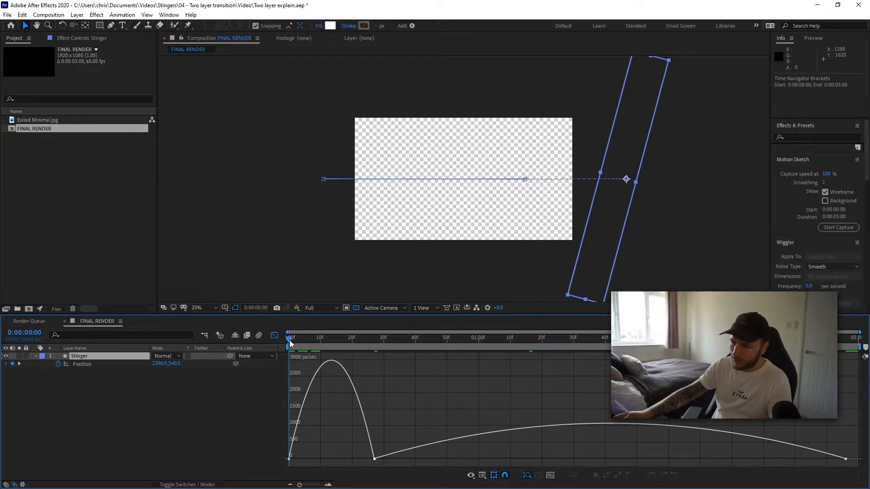
left_click_drag(290, 342, 374, 373)
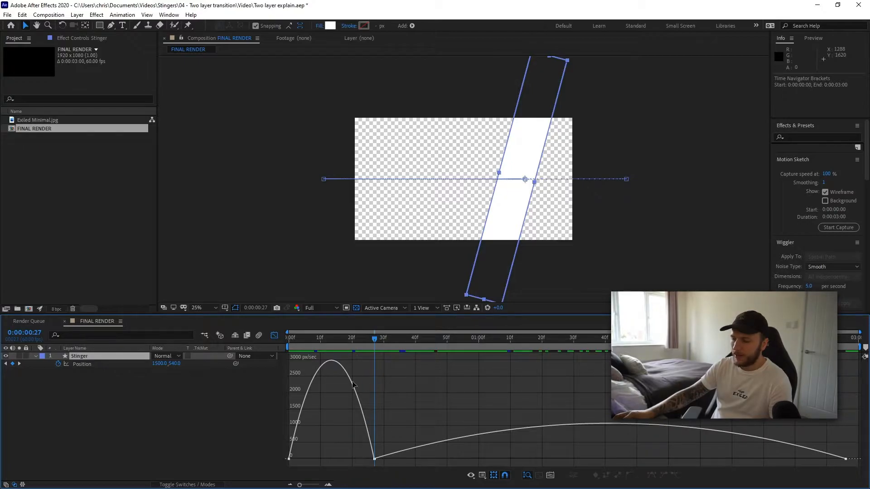
left_click_drag(358, 337, 327, 338)
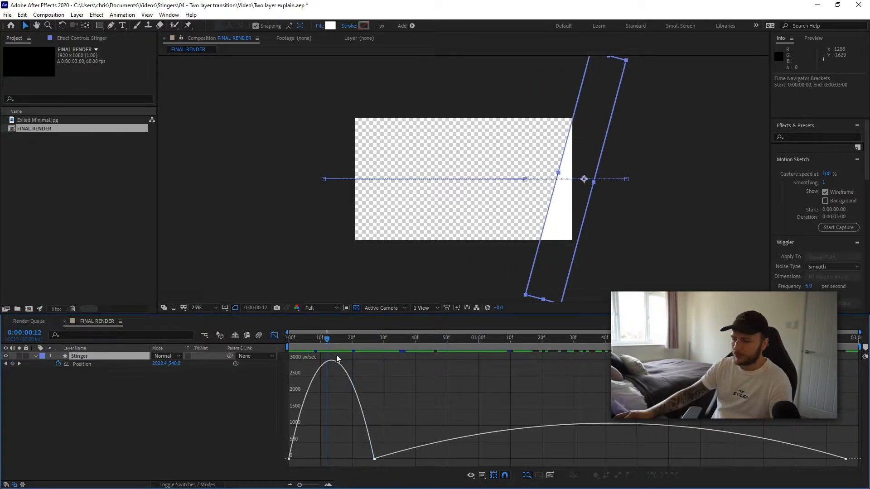
left_click(333, 362)
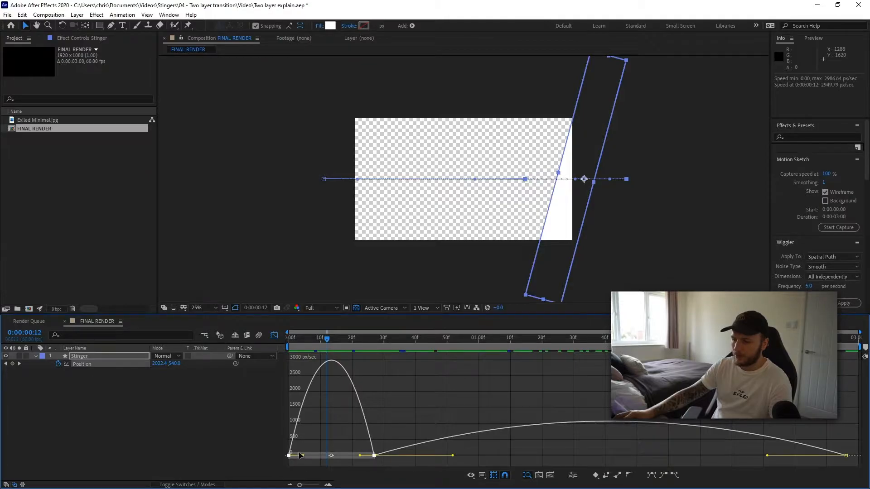
left_click_drag(303, 456, 317, 456)
- Extend the middle position keyframe's outgoing influence handle so the bar eases out longer, and preview it
left_click_drag(325, 340, 377, 345)
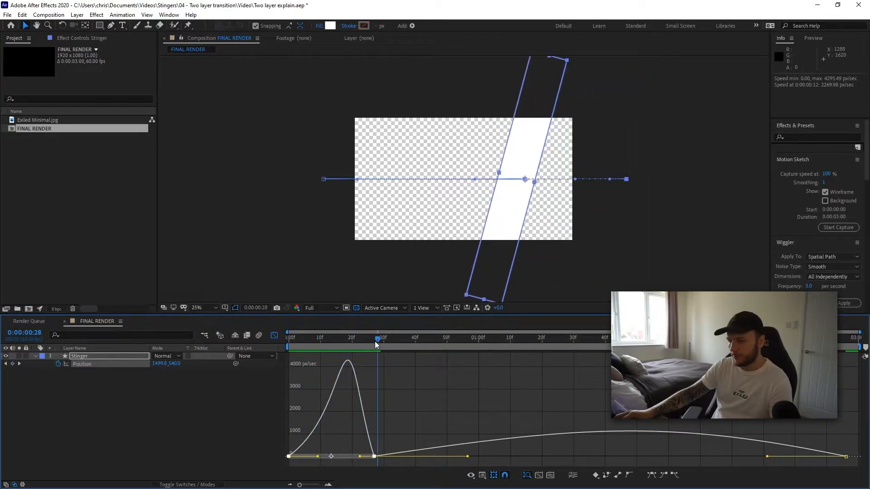
left_click(489, 442)
left_click(493, 445)
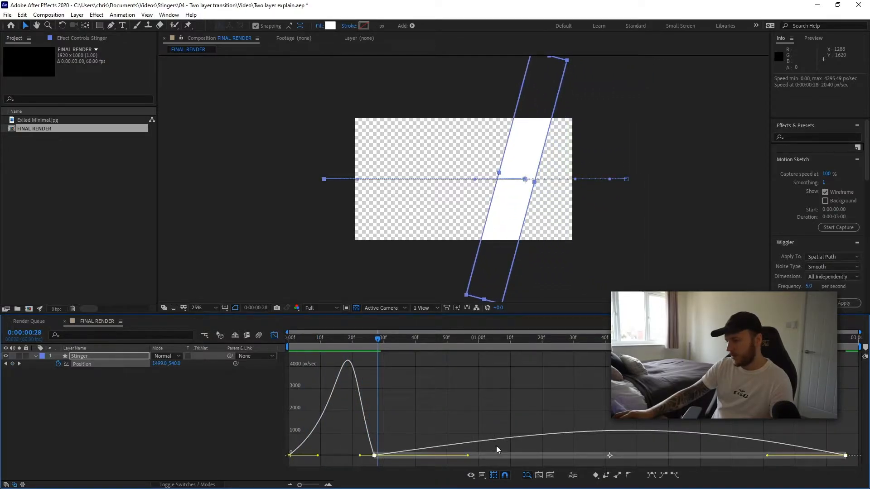
left_click_drag(467, 456, 528, 454)
key("space")
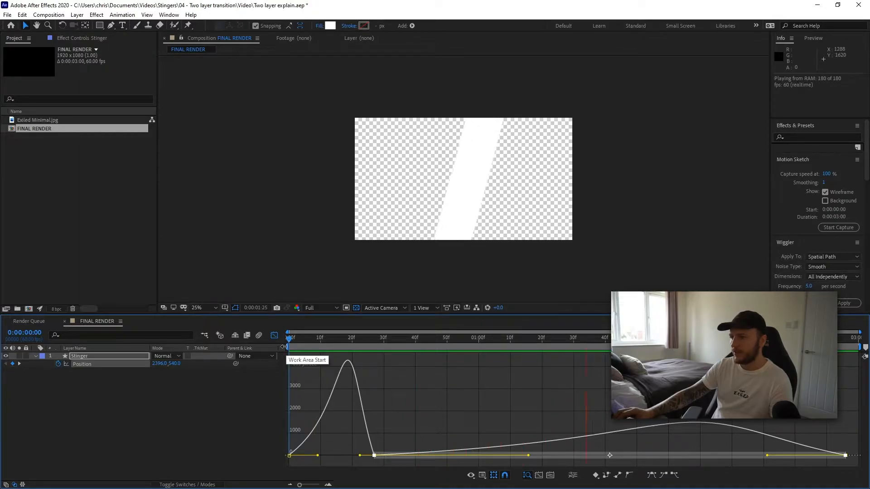
key("space")
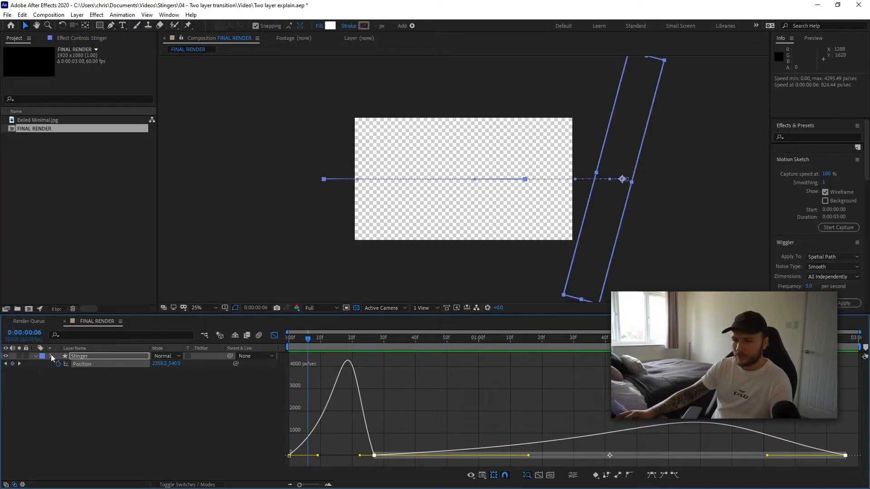
- Move the last position keyframe earlier to about 0:00:02:11 in the timeline
left_click(274, 335)
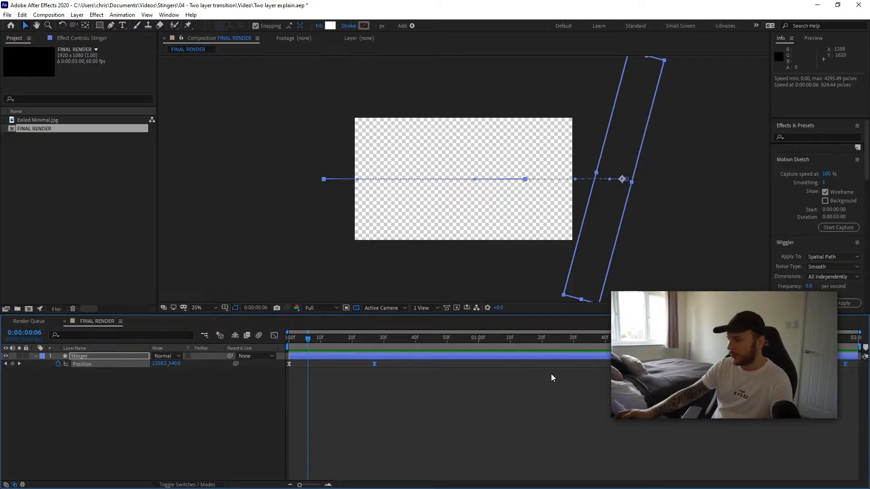
left_click(845, 363)
left_click_drag(845, 364, 703, 365)
left_click_drag(308, 341, 279, 347)
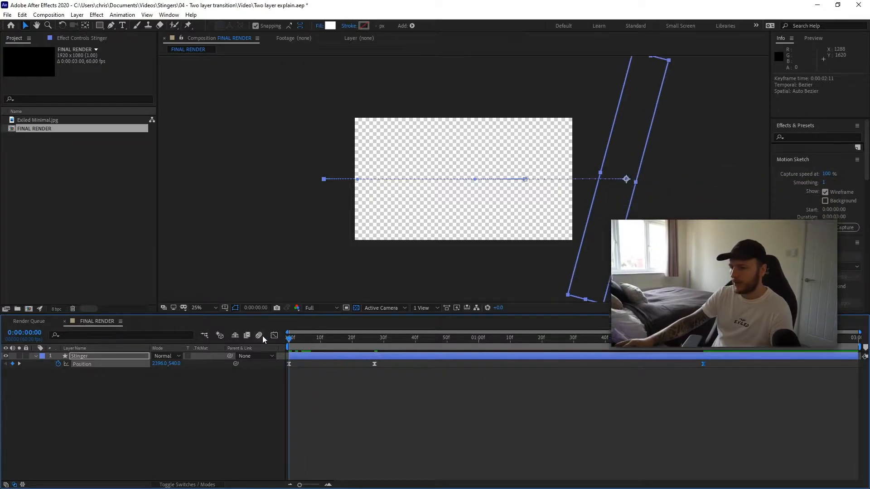
- Preview the bar's animation from the start with the speed graph shown
key("space")
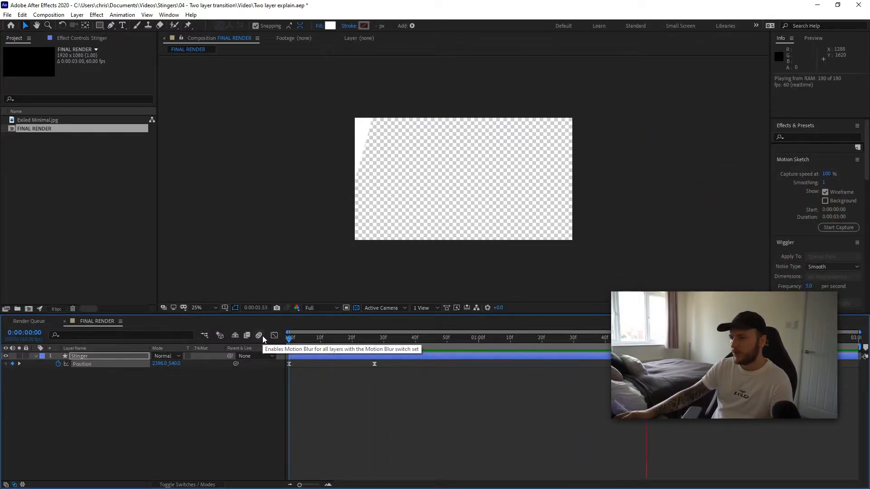
key("space")
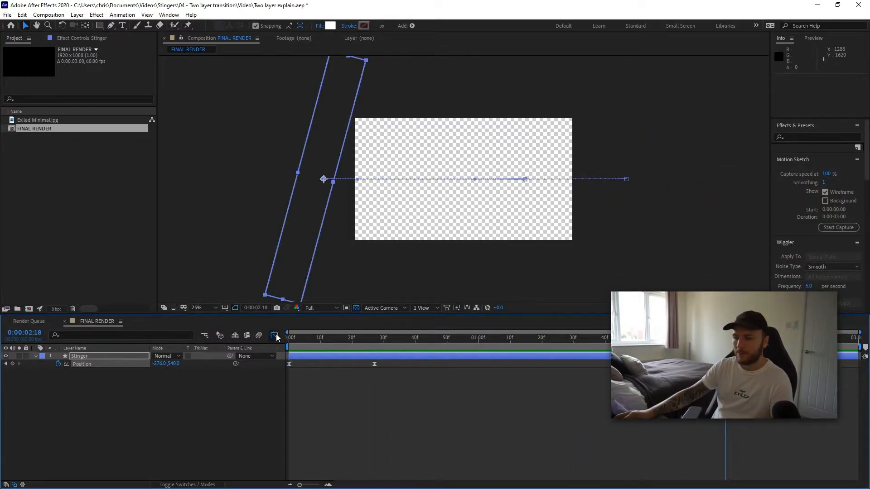
left_click(273, 335)
key("Home")
key("space")
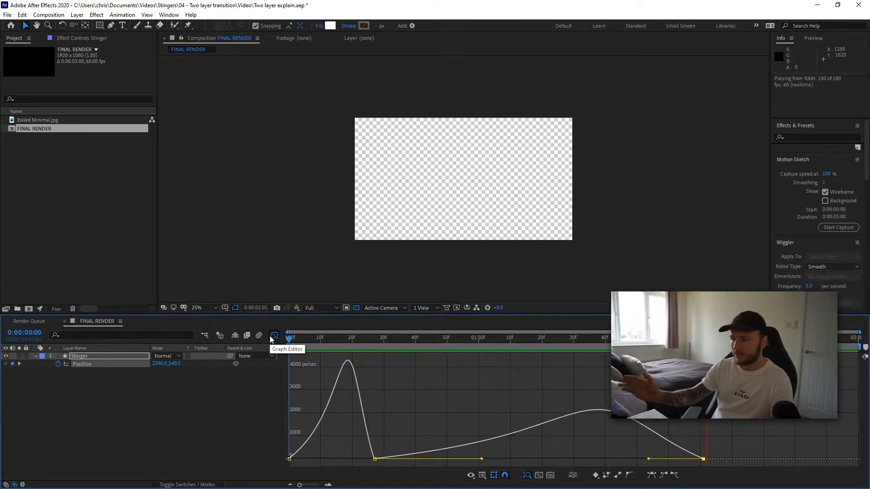
key("space")
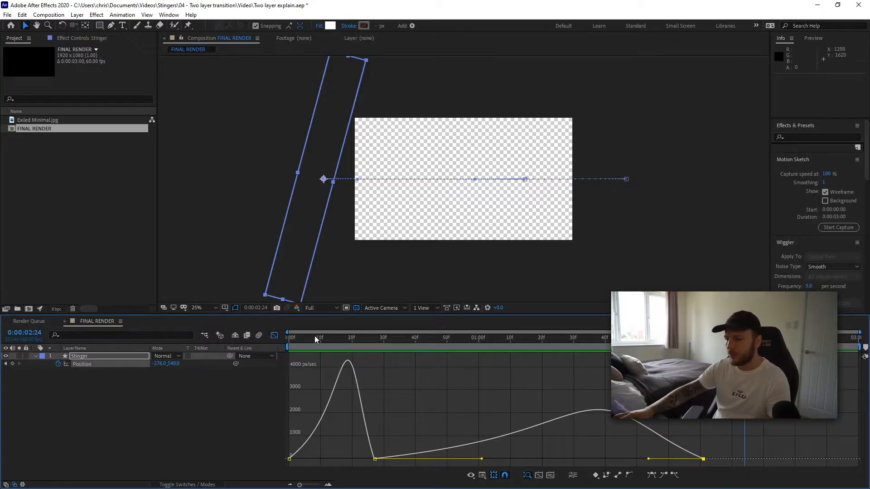
left_click(274, 335)
- Move the middle position keyframe later to 0:00:00:40 and preview the new timing
left_click_drag(376, 363, 413, 365)
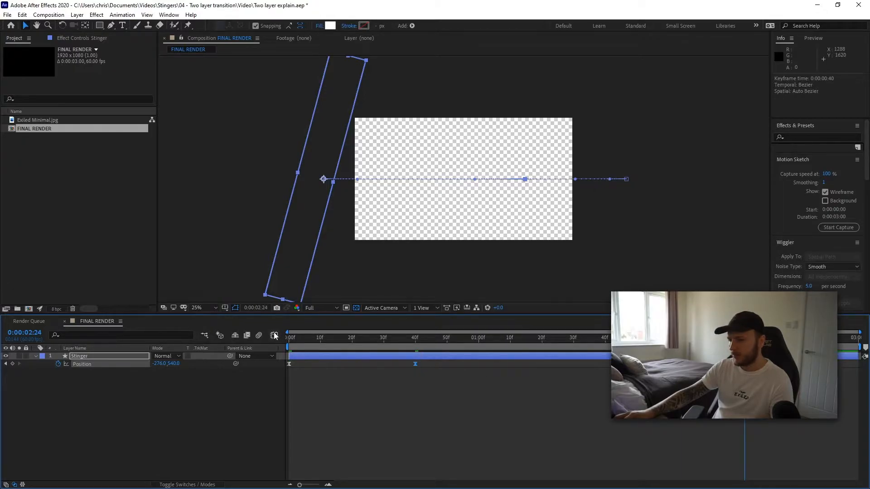
left_click(274, 335)
key("space")
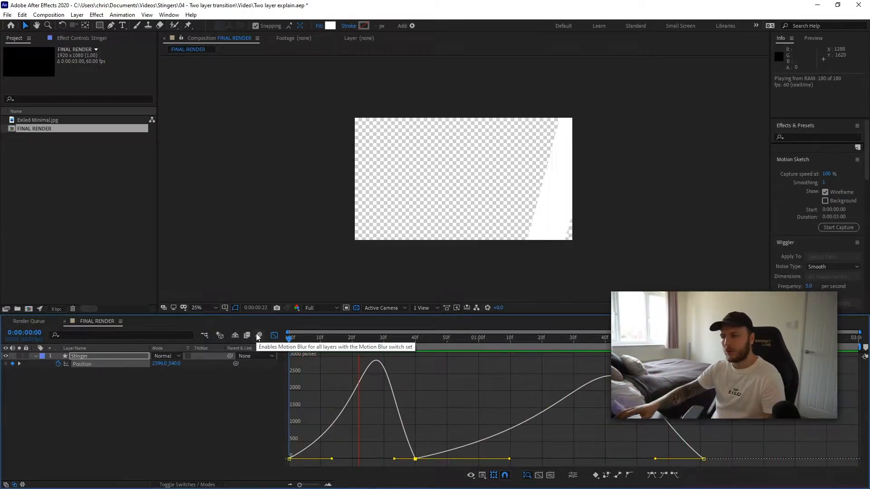
key("space")
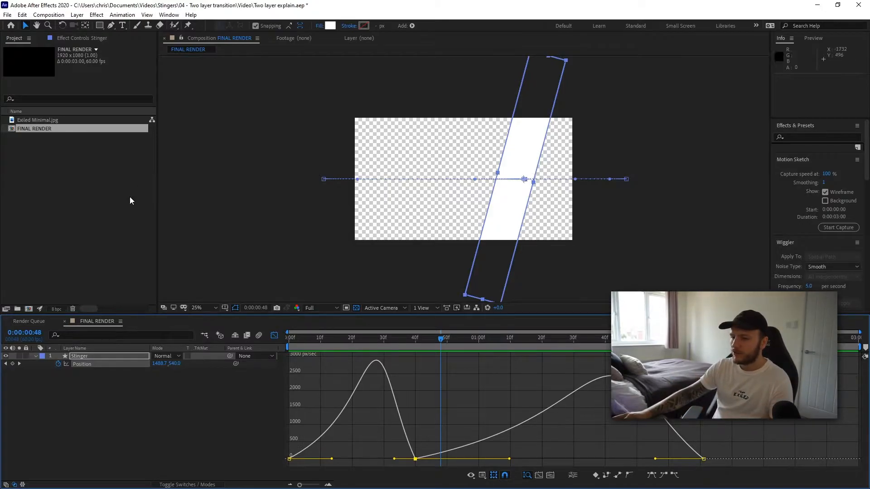
left_click(273, 336)
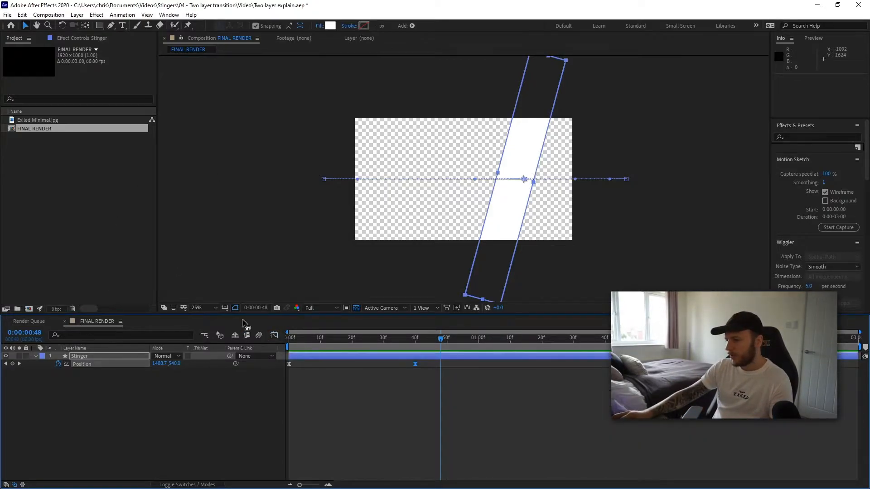
- Scrub through the bar's animation across the timeline
mouse_move(435, 334)
left_mouse_down()
mouse_move(326, 344)
mouse_move(133, 410)
left_mouse_up()
left_click(134, 411)
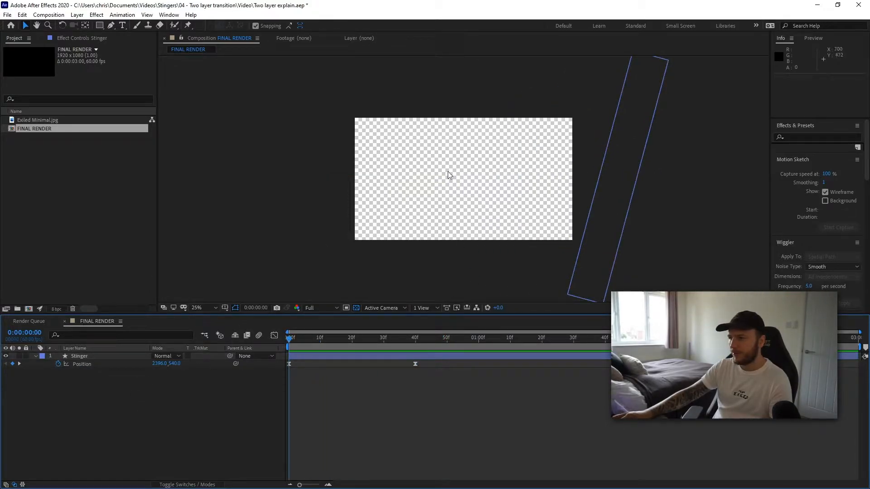
left_click_drag(289, 339, 189, 370)
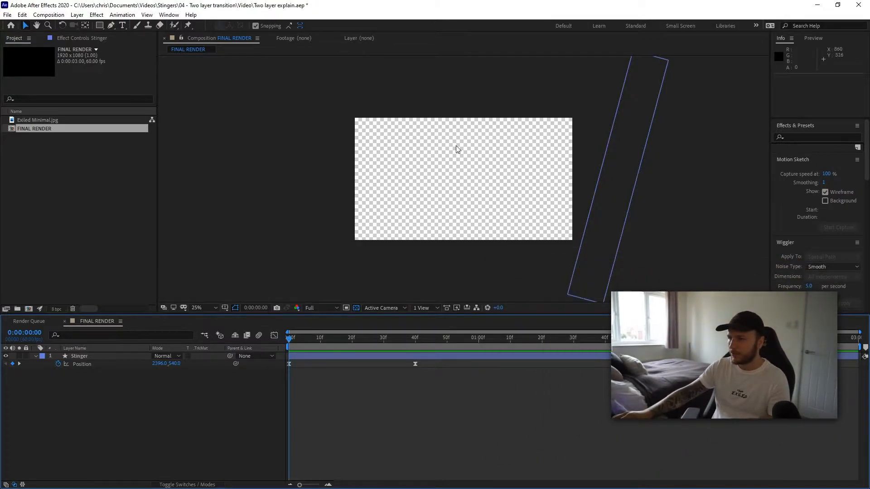
left_click_drag(285, 337, 509, 335)
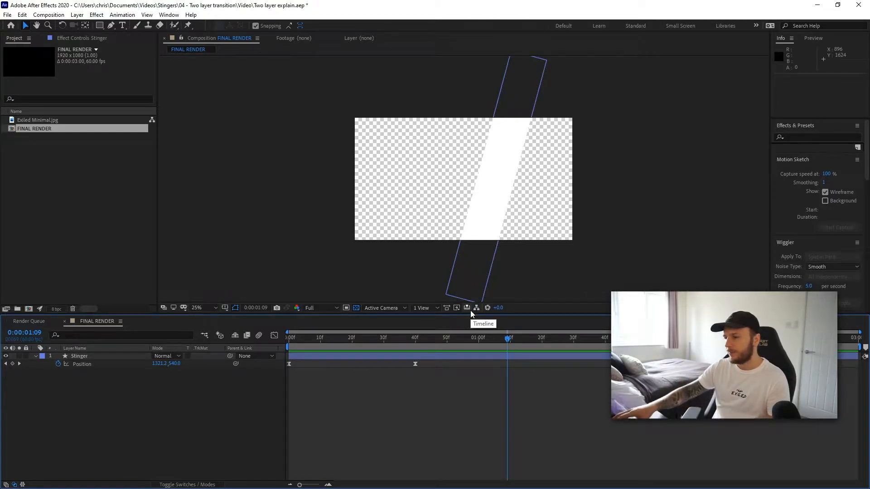
left_click_drag(493, 339, 279, 349)
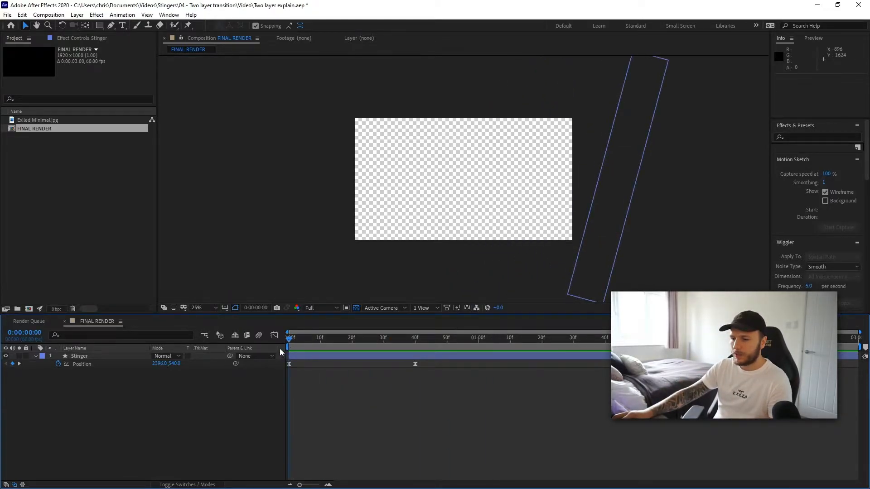
- Pick the Rectangle tool and set its fill colour to 00FF00
left_click(100, 26)
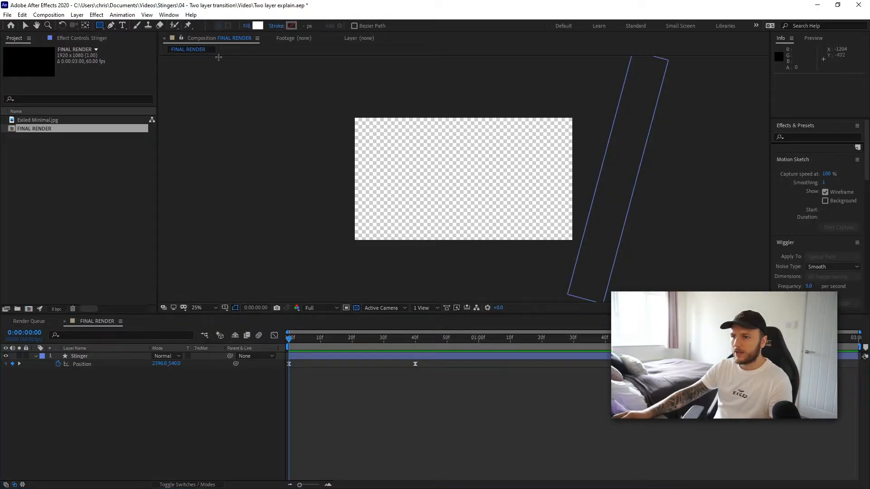
left_click(257, 26)
type("00FF00")
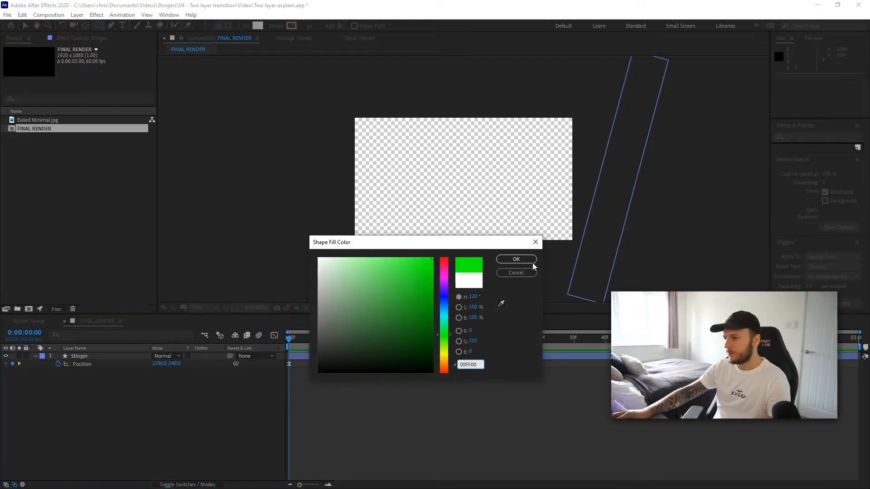
left_click(525, 259)
- Draw a green rectangle over the whole frame and adjust its top and right edges to fit
left_click_drag(271, 105, 577, 248)
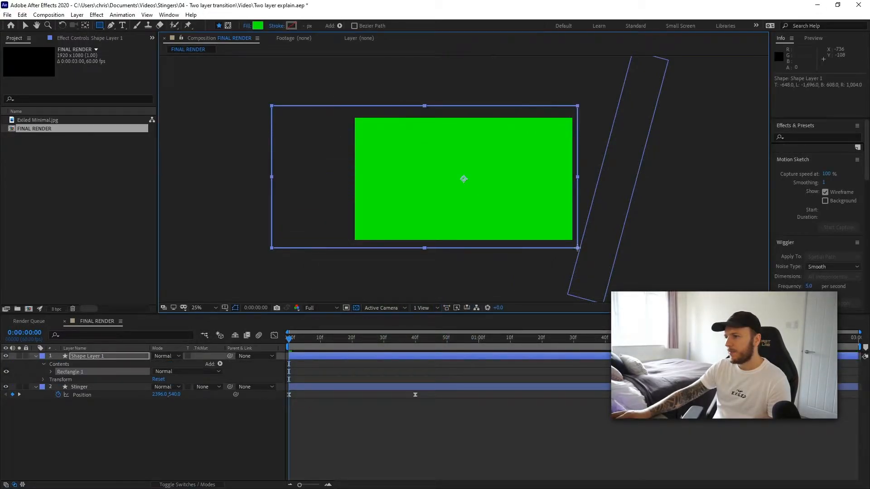
left_click(25, 25)
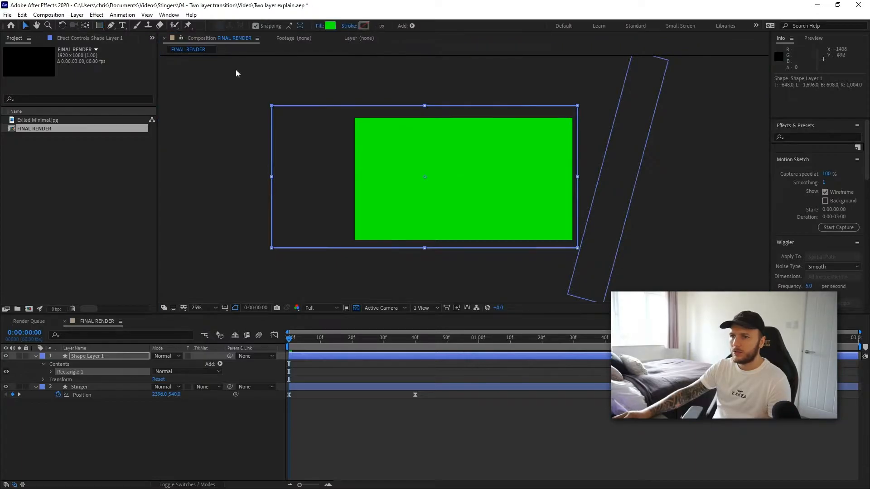
left_click_drag(425, 107, 426, 113)
left_click_drag(459, 140, 459, 142)
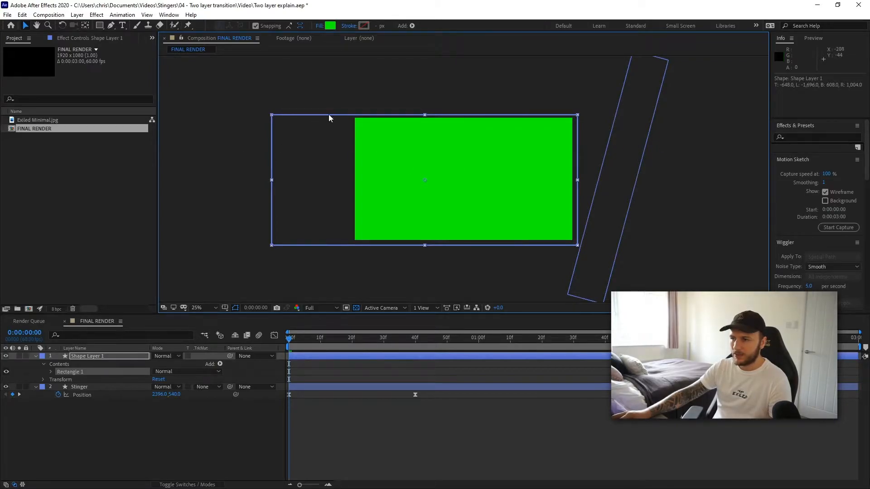
left_click_drag(520, 163, 503, 161)
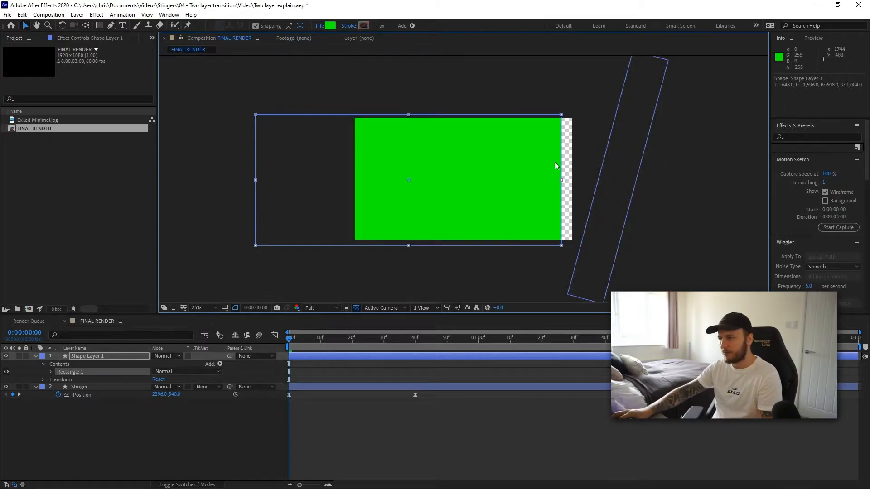
left_click_drag(518, 170, 532, 170)
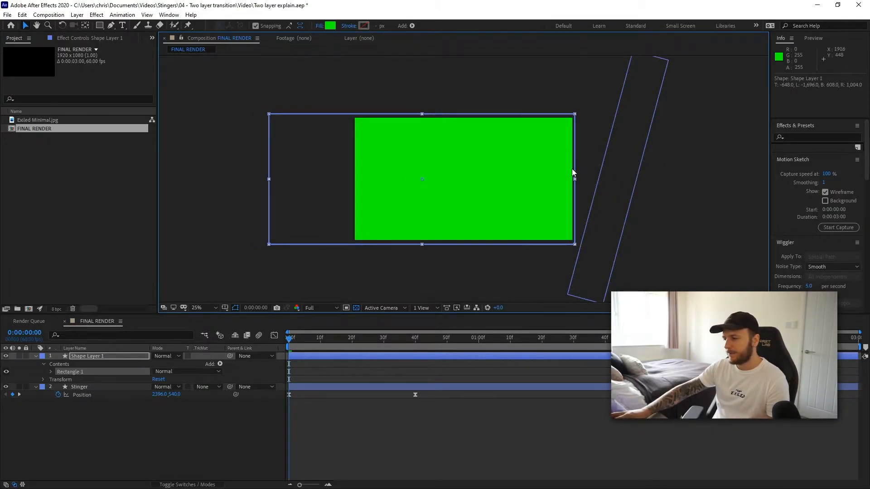
- Move the green shape layer off to the right of the frame at the start of the timeline
mouse_move(290, 339)
left_mouse_down()
mouse_move(304, 339)
mouse_move(289, 339)
left_mouse_up()
left_click_drag(298, 160, 649, 168)
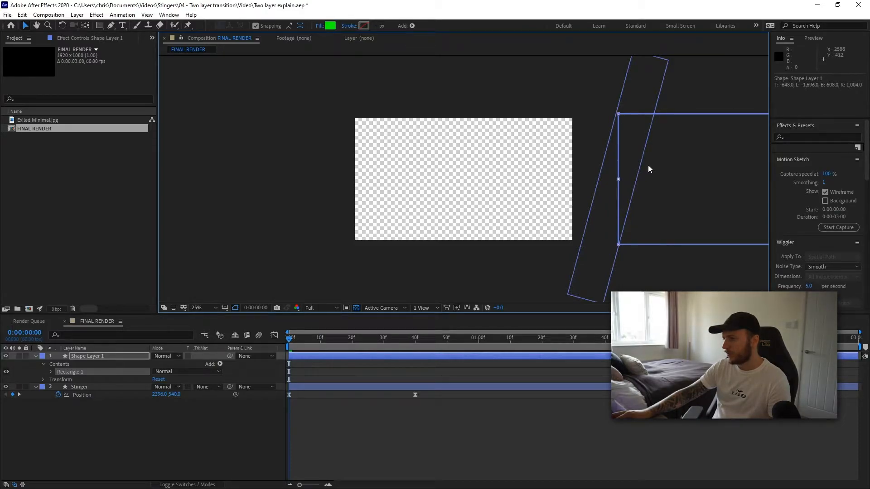
left_click(643, 271)
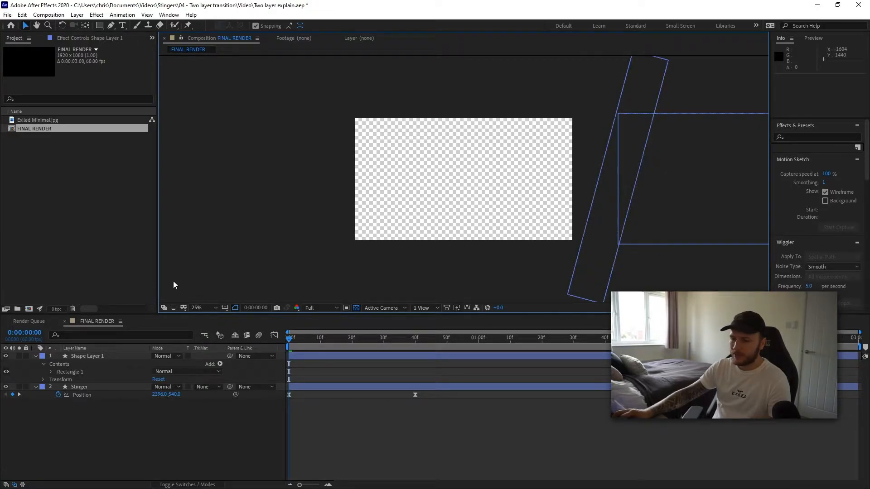
- Rename the shape layer as Chroma
left_click(85, 355)
right_click(85, 355)
left_click(127, 339)
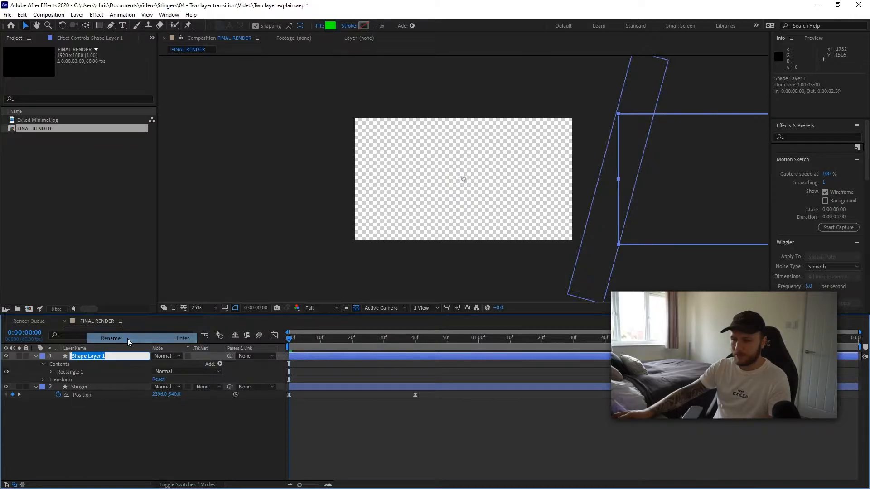
type("Chroma")
key("Return")
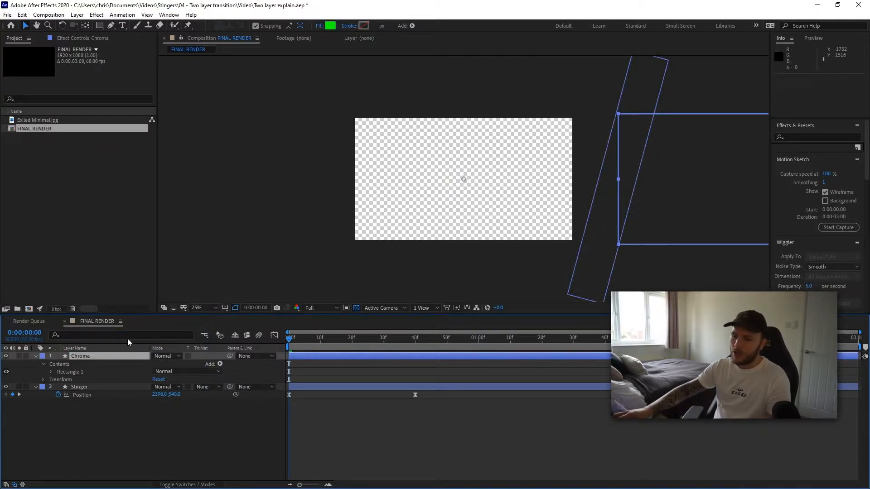
- Move the Chroma layer beneath the Stinger layer and parent it to Stinger
left_click(36, 356)
left_click_drag(87, 357, 83, 386)
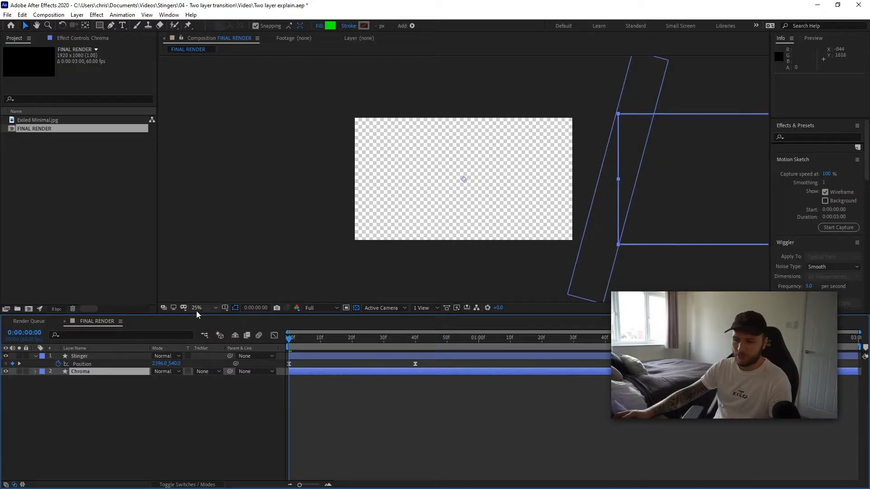
left_click(149, 418)
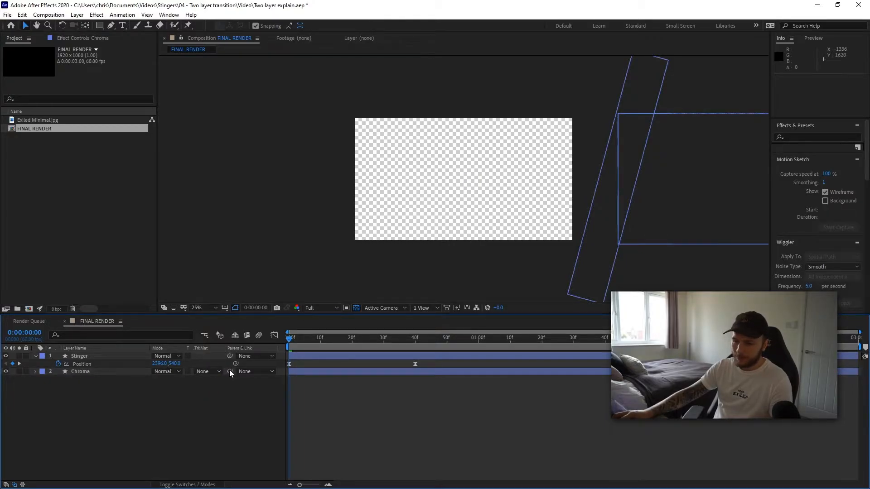
left_click_drag(229, 371, 75, 356)
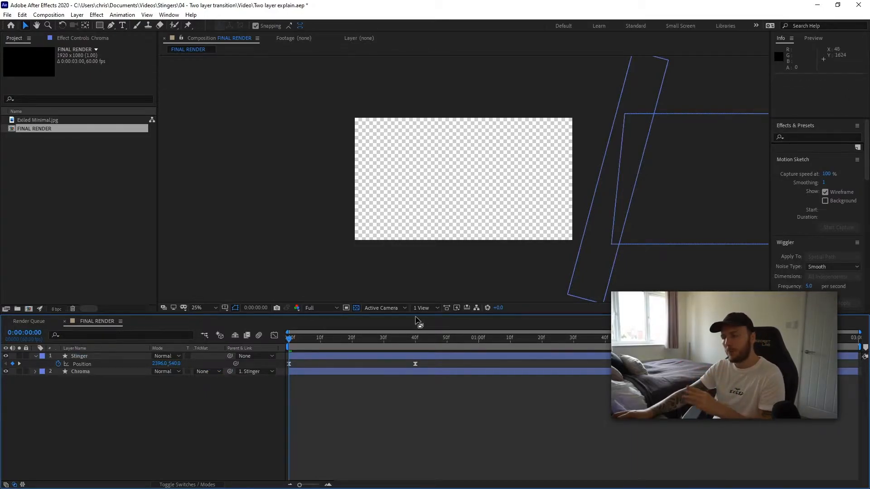
- Preview and scrub the bar and green layer animating together
left_click_drag(290, 338, 259, 335)
key("space")
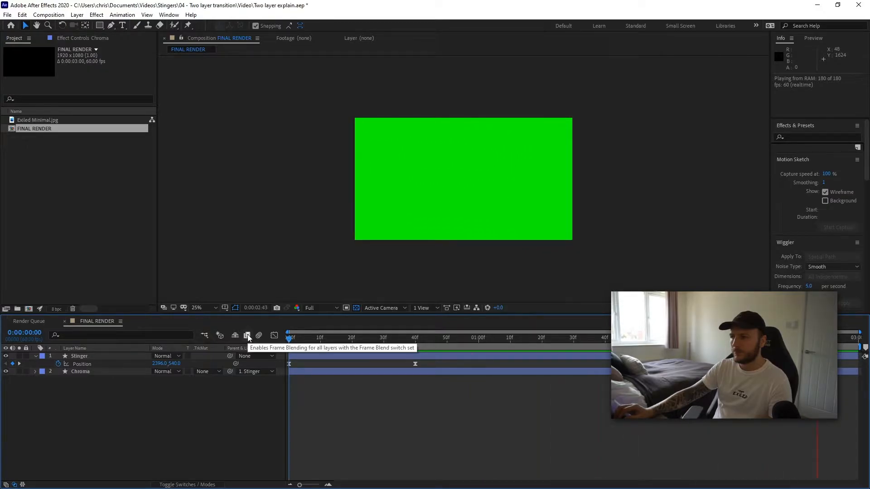
left_click(371, 336)
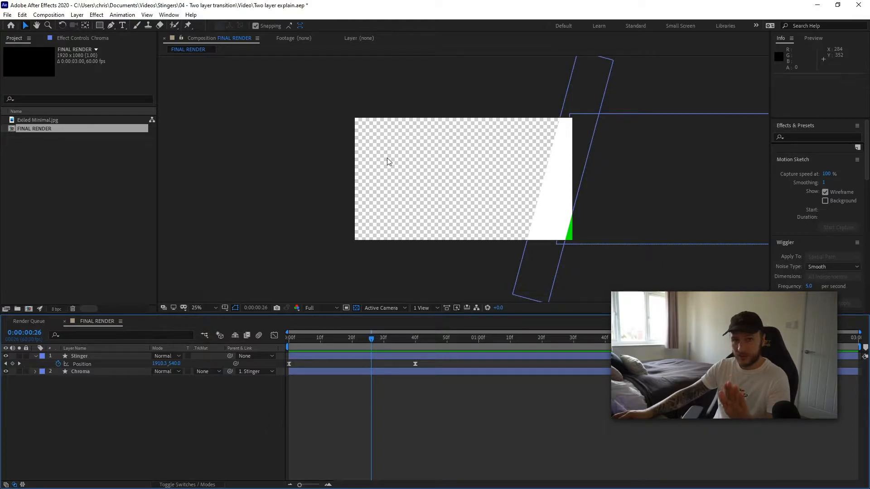
left_click_drag(372, 341, 539, 340)
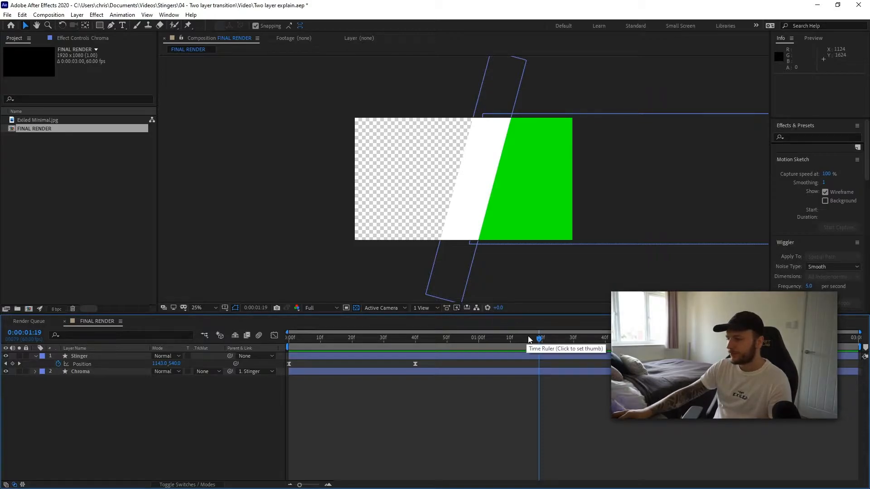
left_click_drag(539, 339, 469, 337)
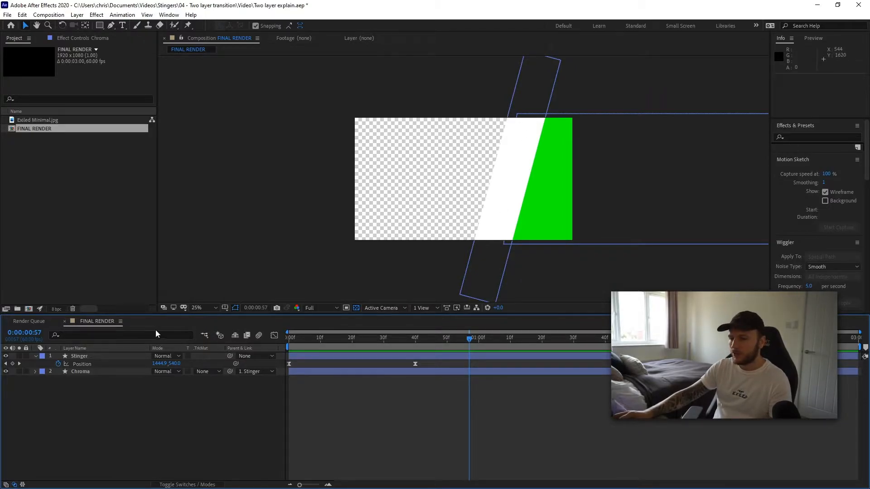
- Add the Exiled Minimal.jpg image as a layer between Stinger and Chroma and rename it Wallpaper
left_click_drag(32, 121, 80, 368)
right_click(80, 372)
left_click(115, 355)
type("Wallpaper")
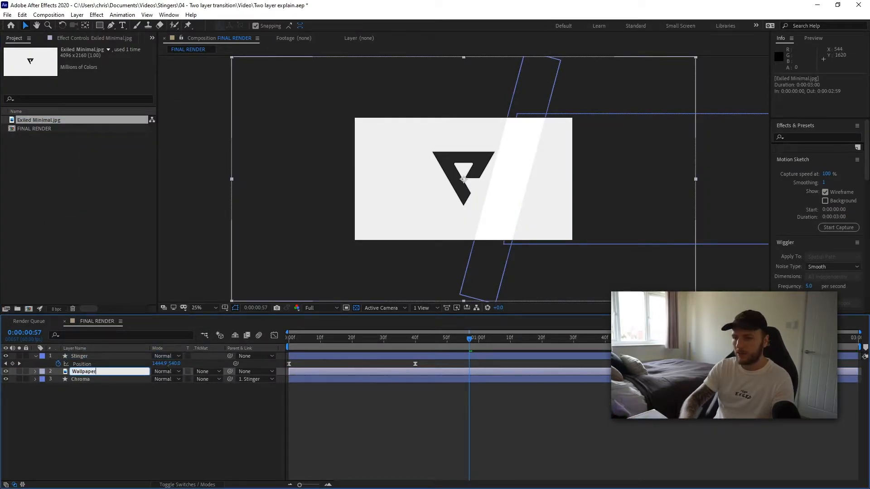
key("Return")
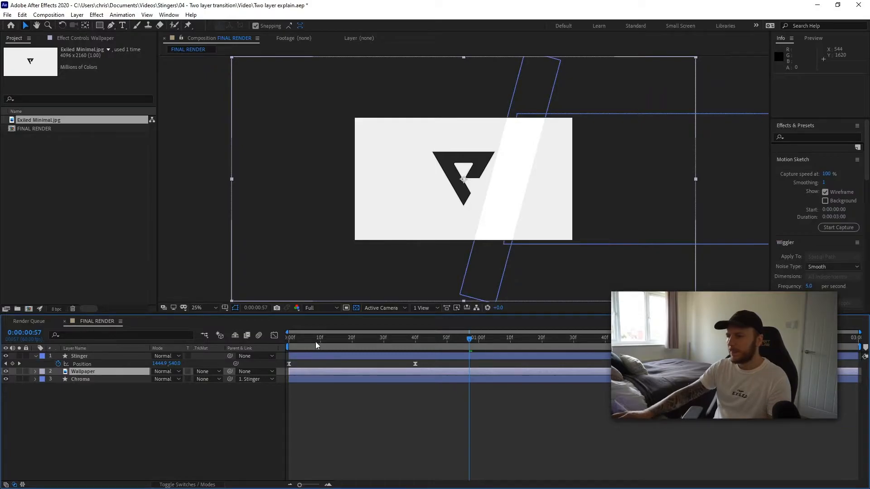
- Scale the Wallpaper image down to fit the composition frame
left_click_drag(232, 57, 331, 113)
left_click(287, 207)
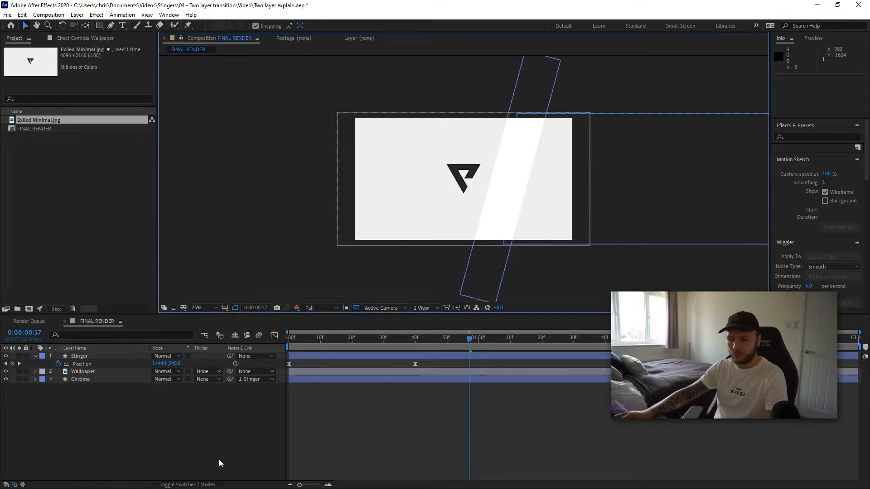
- Set the Wallpaper layer's track matte to Alpha Matte "Stinger"
left_click(194, 485)
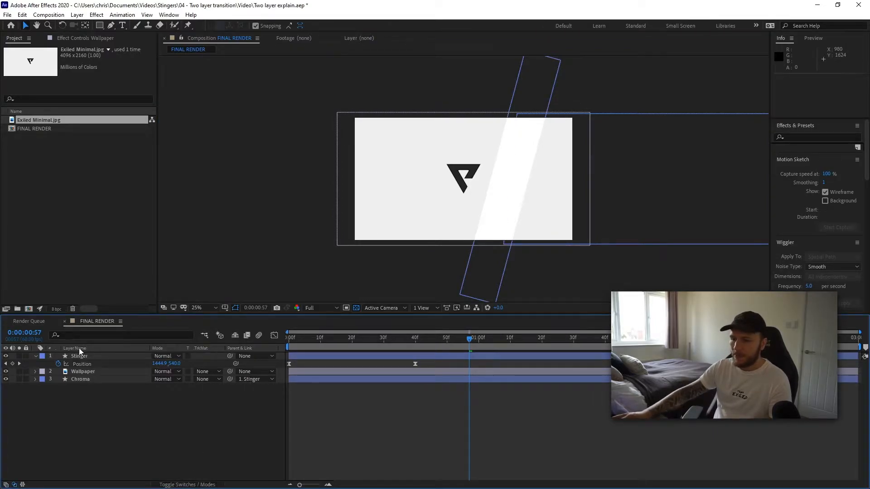
left_click(75, 372)
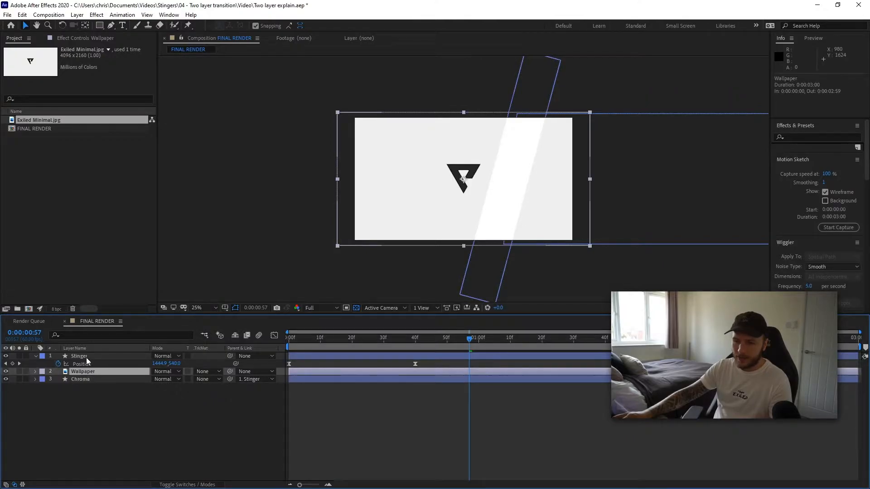
left_click(206, 371)
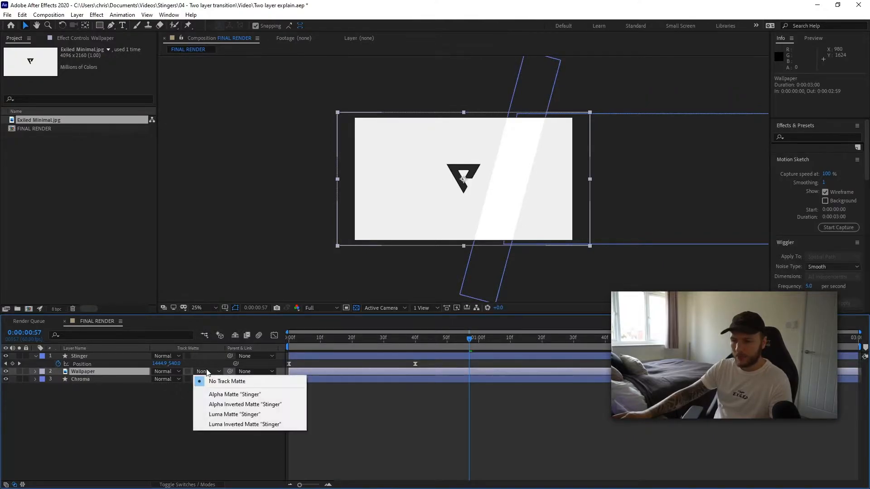
left_click(257, 396)
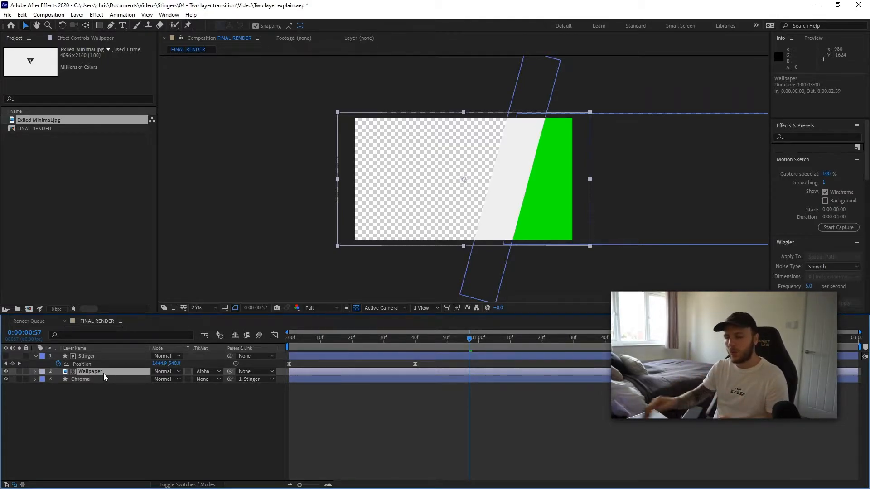
- Preview and scrub the matted wallpaper within the moving bar
left_click_drag(469, 335, 585, 345)
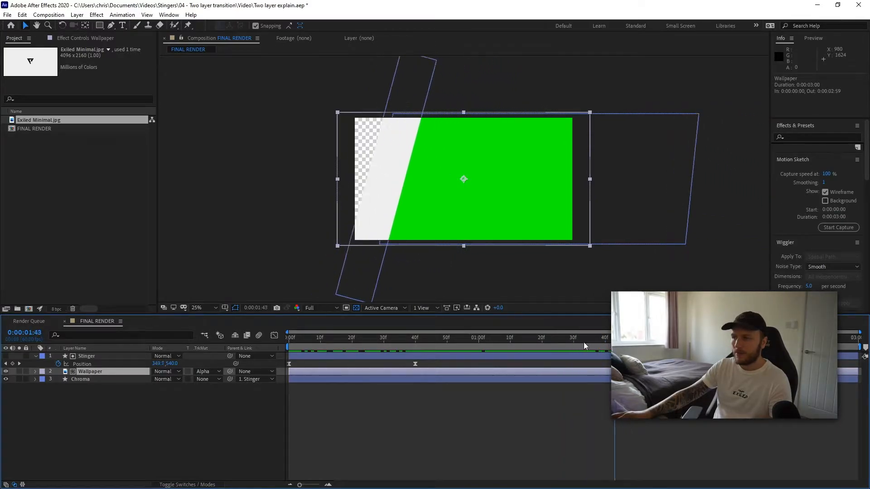
key("space")
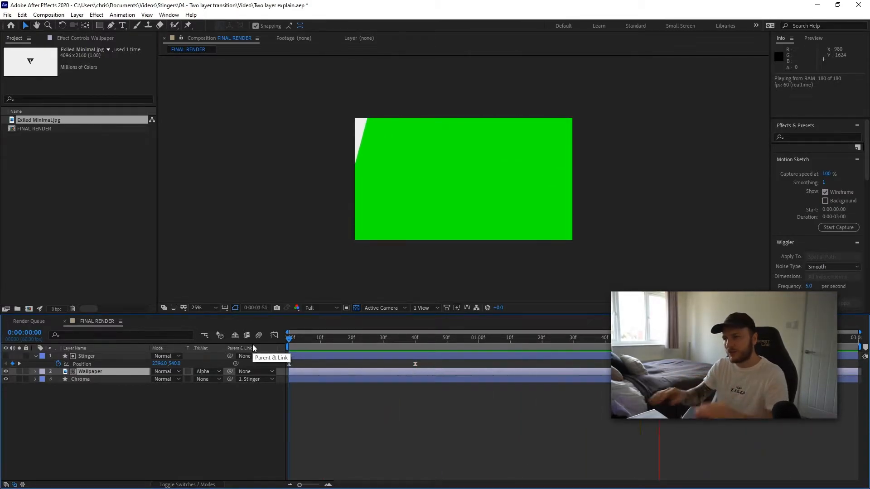
key("space")
left_click_drag(394, 338, 550, 336)
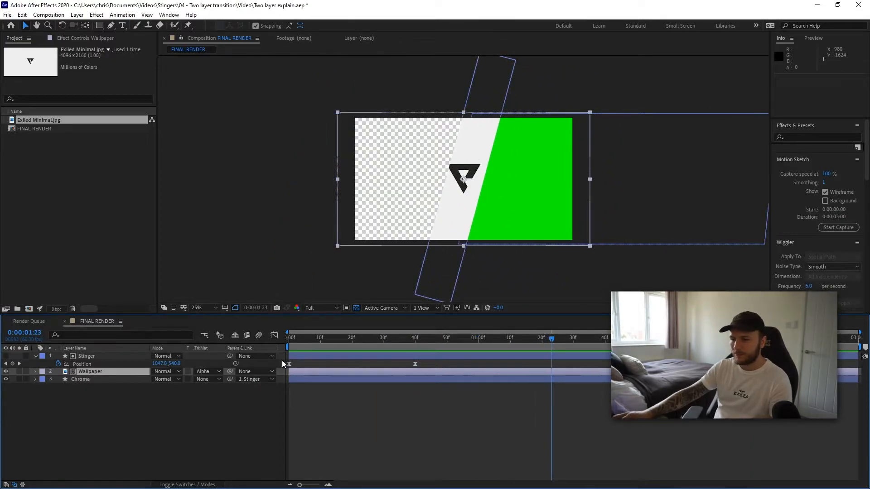
- Copy the Stinger layer's position keyframes and paste them onto the Wallpaper layer at the start of the timeline
left_click(86, 356)
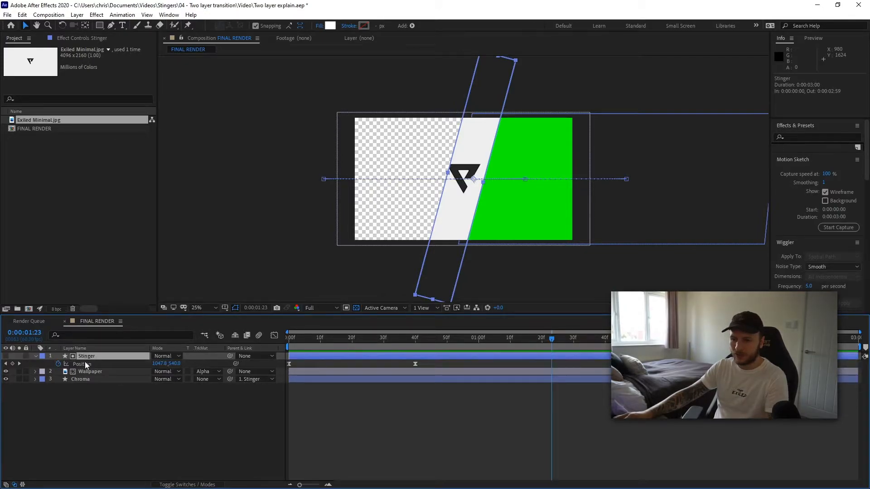
left_click(289, 364)
left_click(415, 364, "shift")
key("ctrl+c")
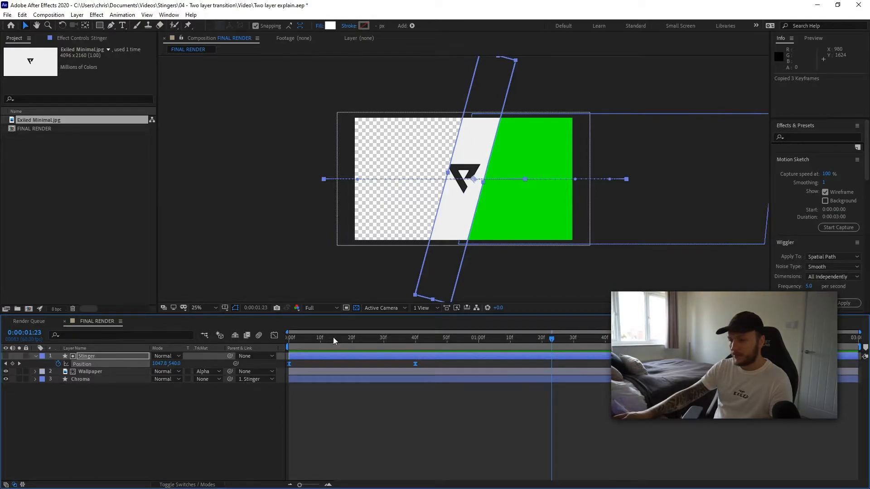
left_click(84, 371)
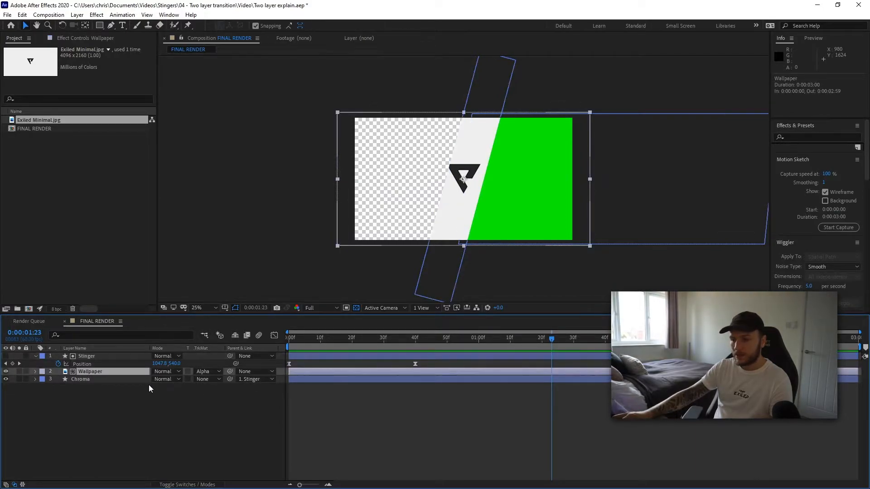
key("p")
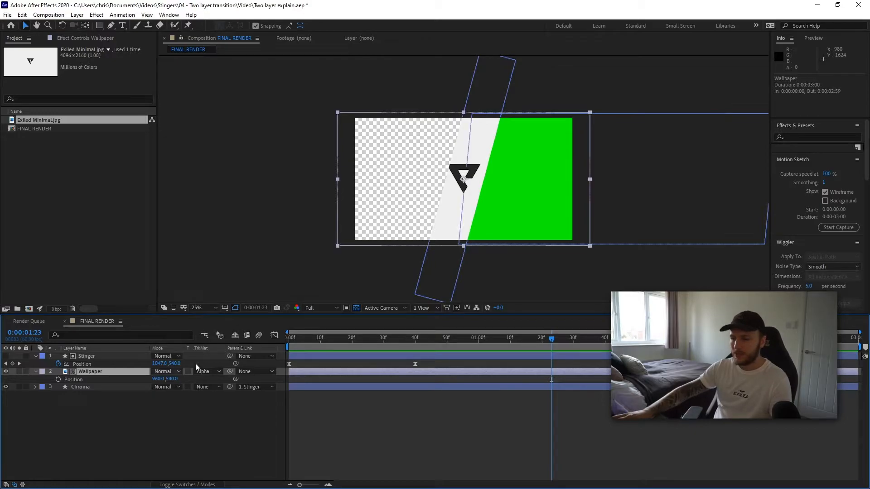
left_click_drag(343, 335, 258, 337)
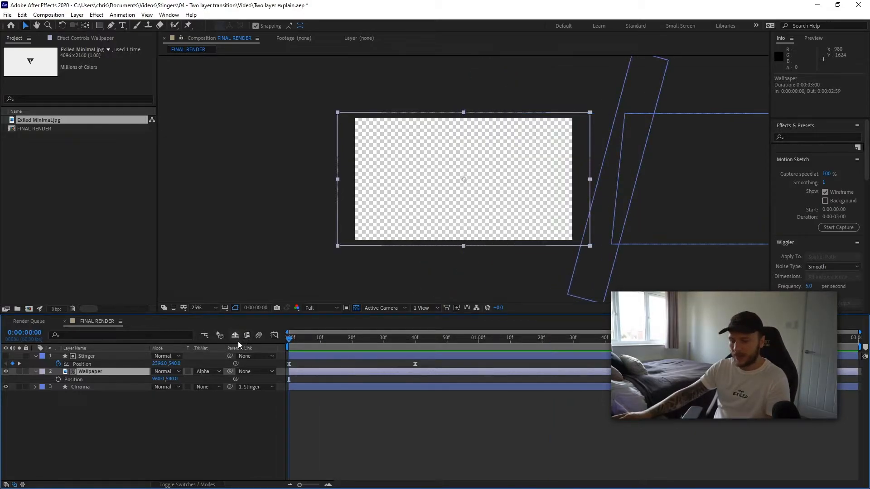
key("ctrl+v")
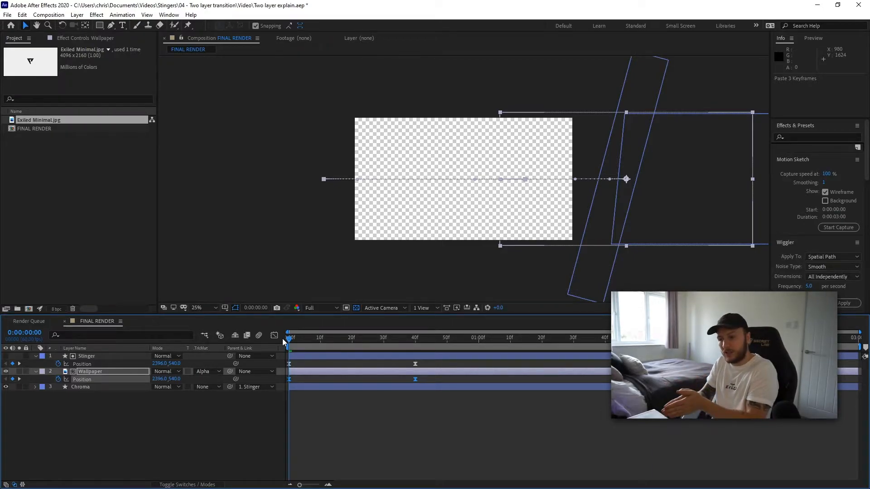
- Shift the Wallpaper's pasted position keyframes later so it trails behind the bar
left_click_drag(291, 339, 468, 344)
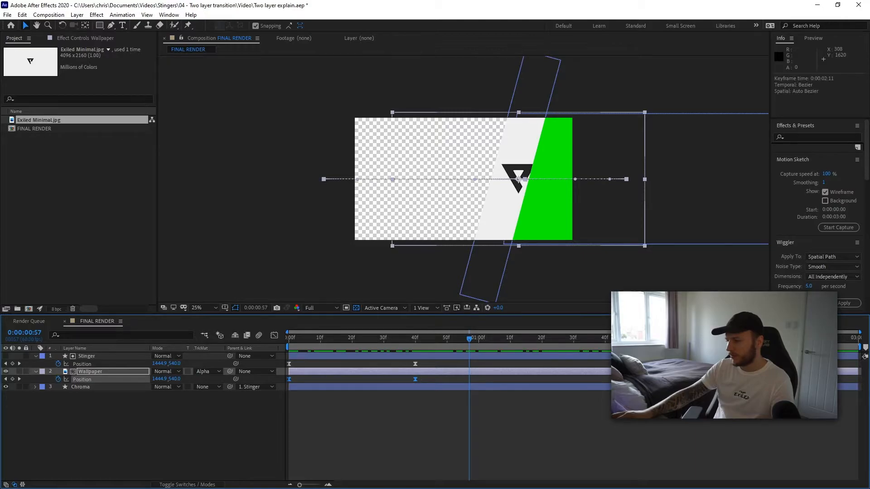
left_click_drag(414, 380, 435, 379)
left_click(517, 450)
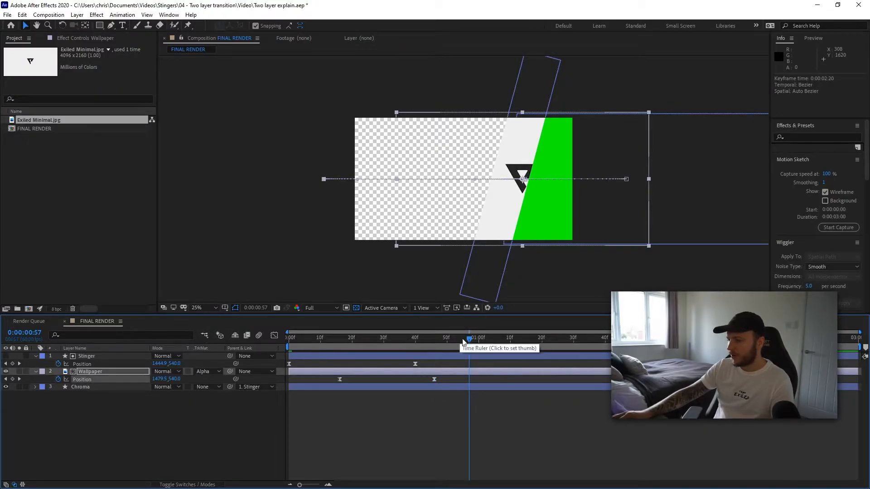
- Preview the transition from the start and scrub through it
left_click_drag(469, 339, 270, 341)
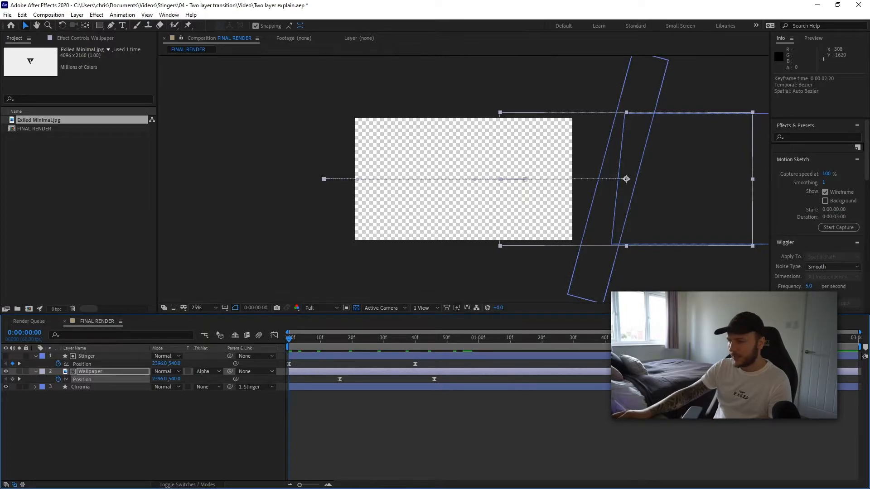
key("space")
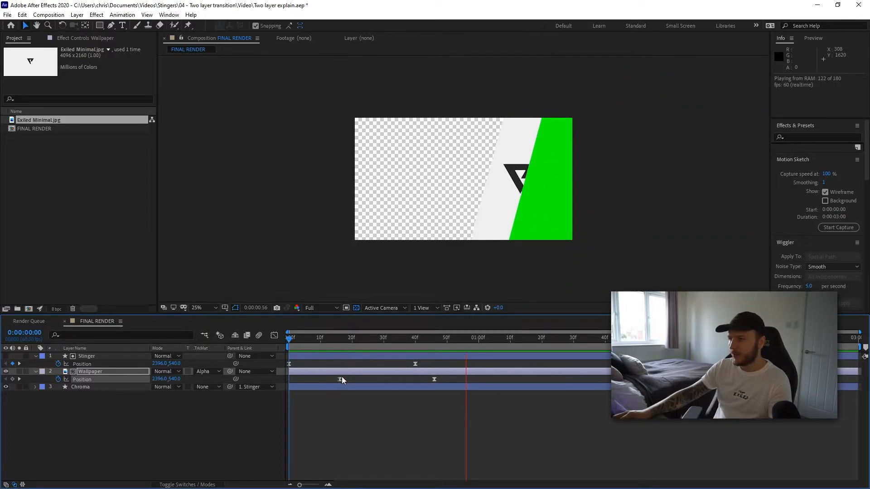
key("space")
left_click_drag(594, 340, 418, 344)
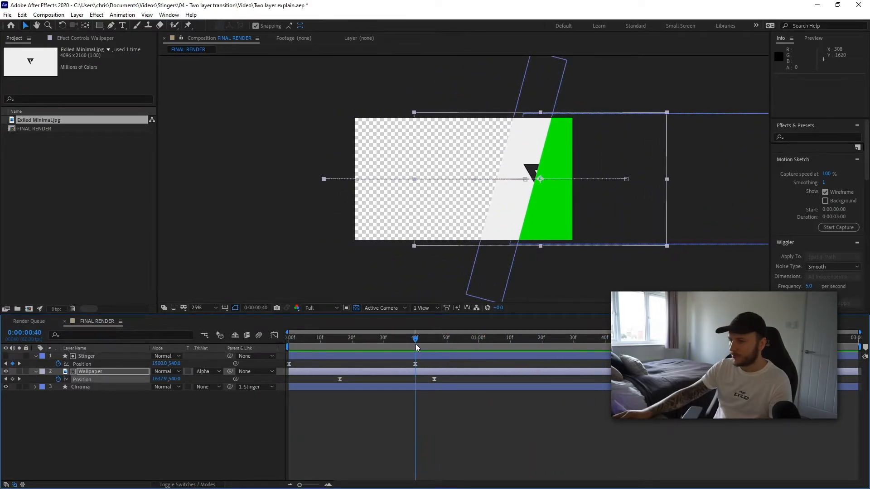
- Move the Wallpaper's two position keyframes earlier, scrubbing to check its timing against the bar
left_click_drag(433, 378, 375, 375)
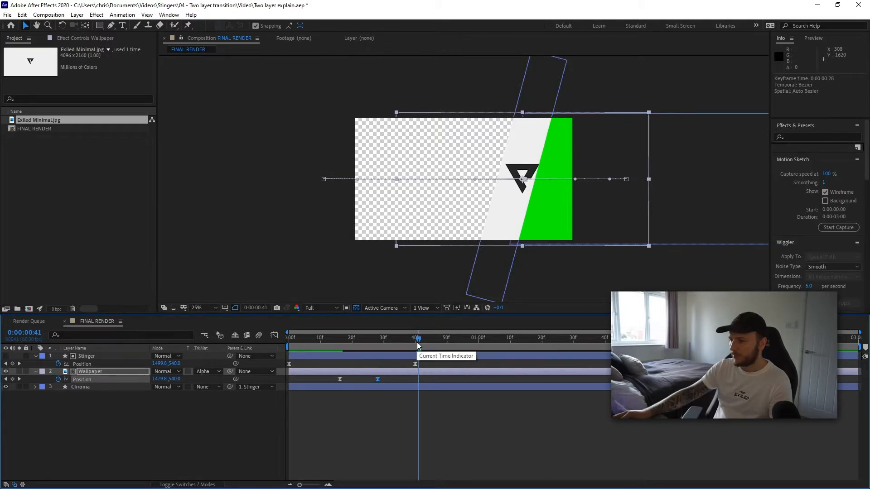
left_click_drag(415, 338, 395, 344)
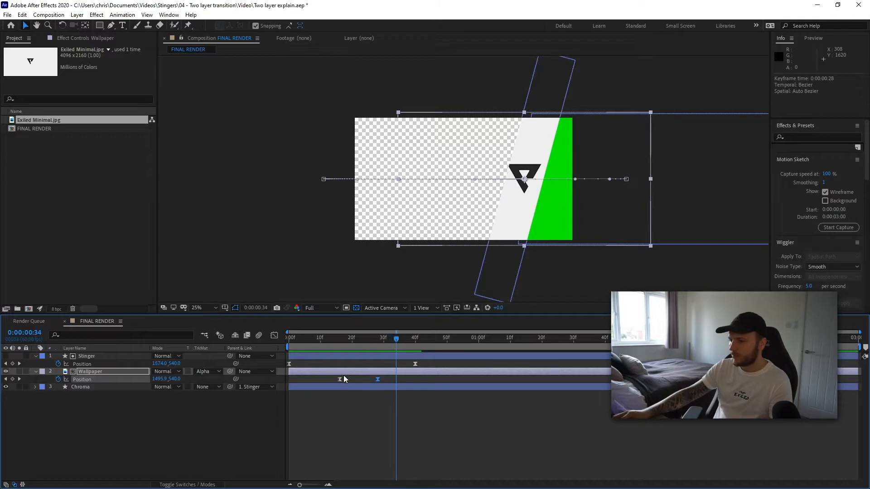
left_click_drag(332, 379, 309, 379)
left_click_drag(402, 340, 348, 343)
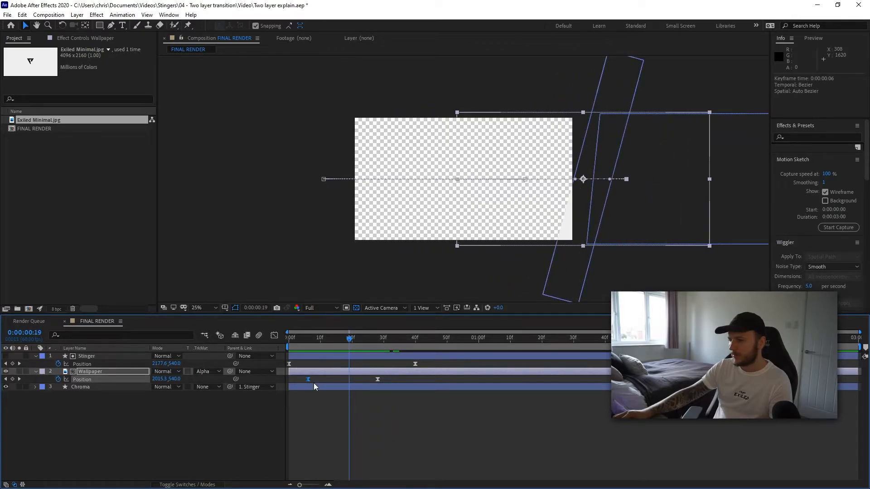
- Move the Wallpaper's first position keyframe later and preview the transition from the start
left_click_drag(311, 379, 330, 379)
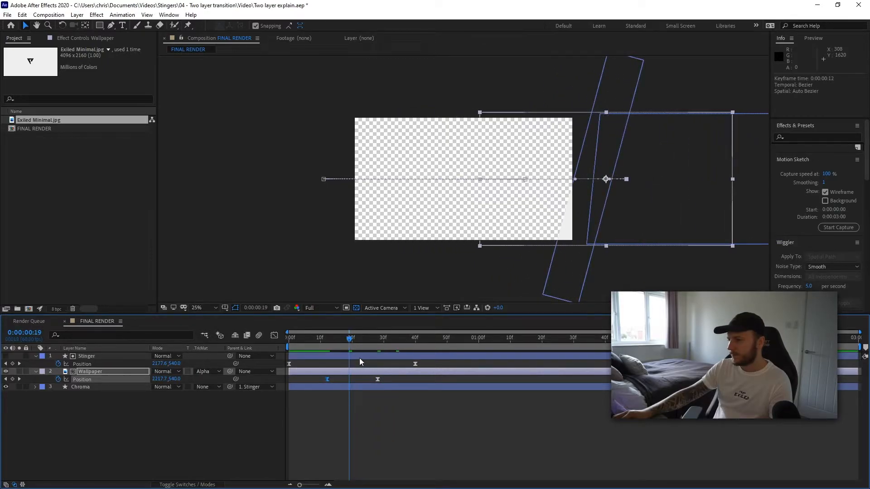
left_click_drag(349, 340, 282, 338)
key("space")
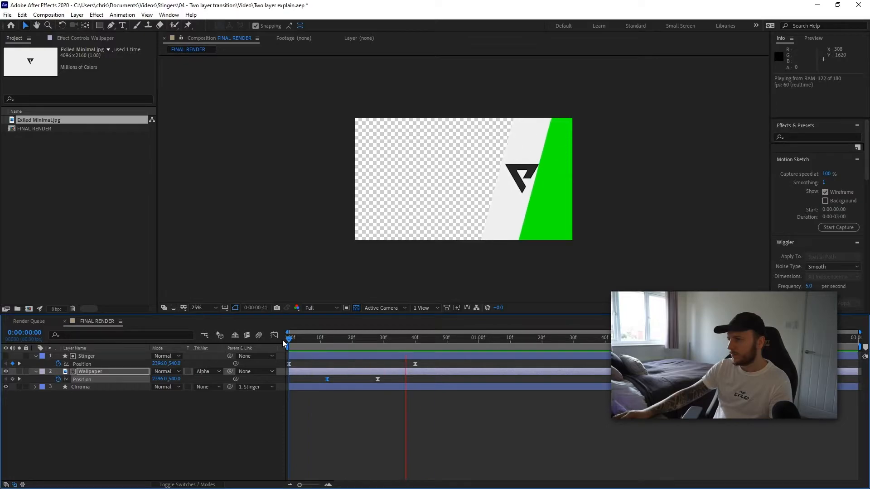
key("space")
- Spread the Wallpaper's two position keyframes further apart and preview the transition again
left_click_drag(378, 379, 513, 379)
left_click_drag(501, 345, 523, 345)
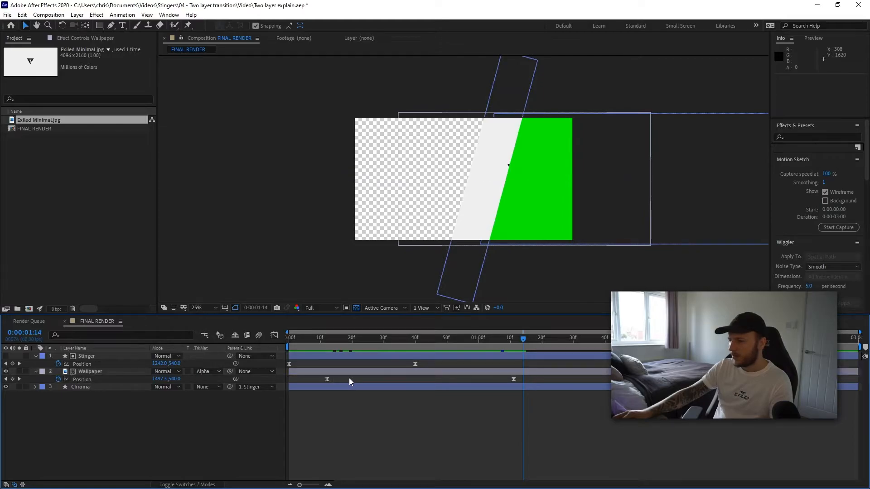
left_click_drag(327, 378, 393, 379)
key("space")
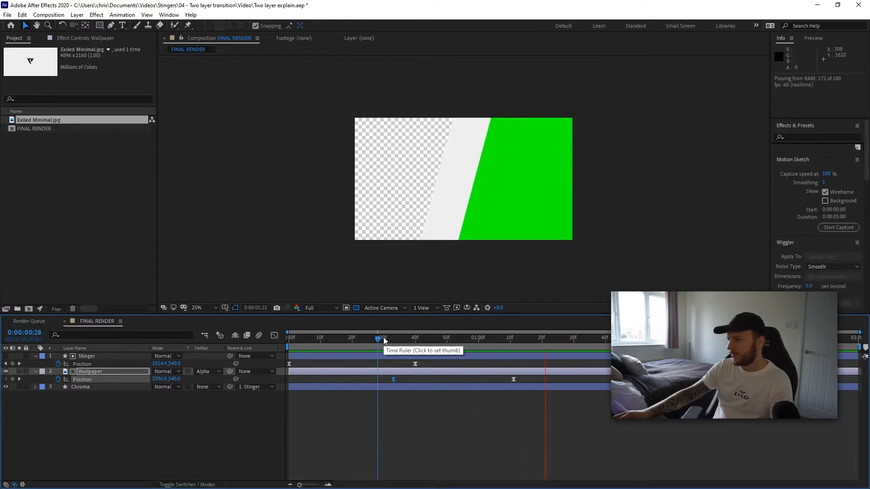
key("space")
- Move the Wallpaper's position keyframes earlier and closer together, then preview from the start
left_click_drag(596, 338, 480, 347)
left_click_drag(515, 379, 356, 378)
key("space")
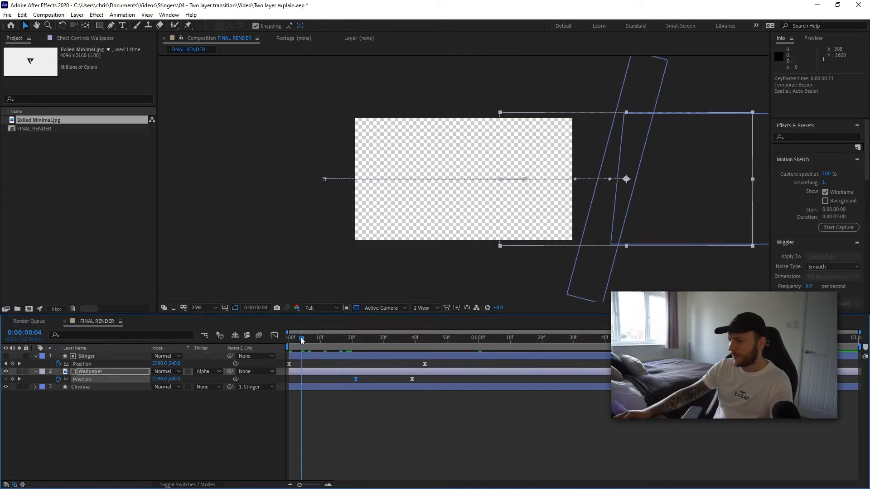
key("space")
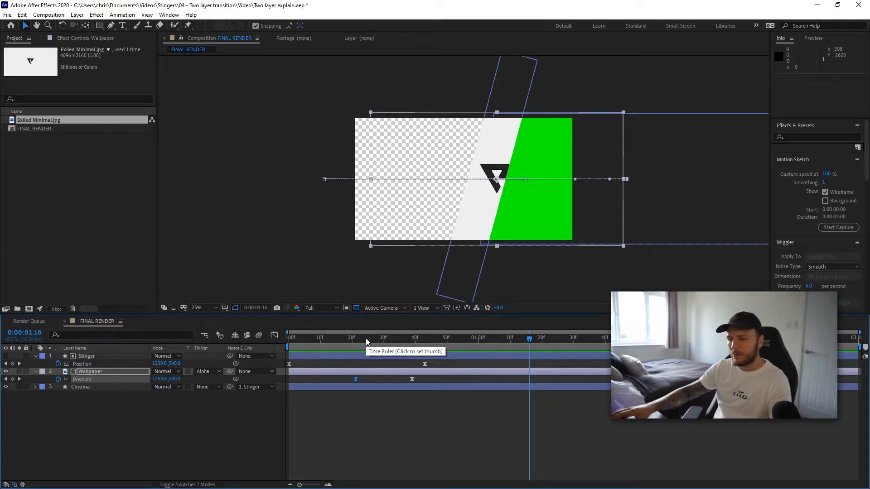
- Scrub and play back the transition to check the Wallpaper's timing against the bar
left_click(351, 339)
left_click_drag(352, 339, 257, 342)
key("space")
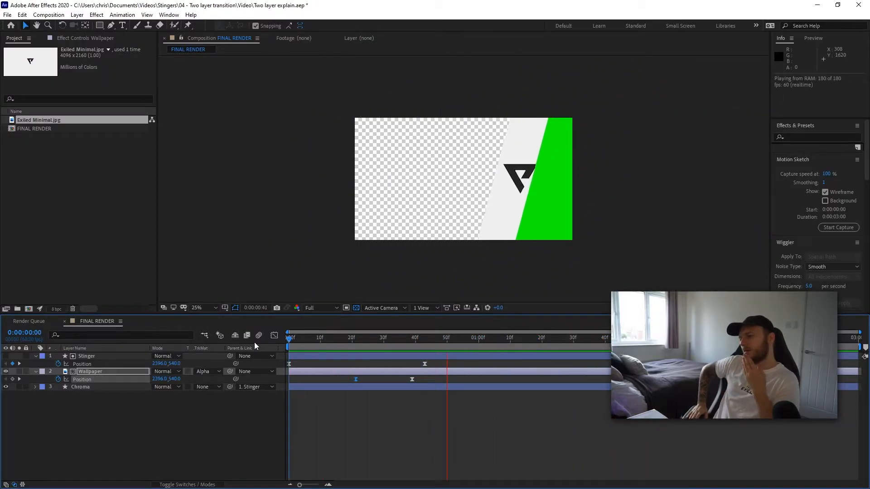
key("space")
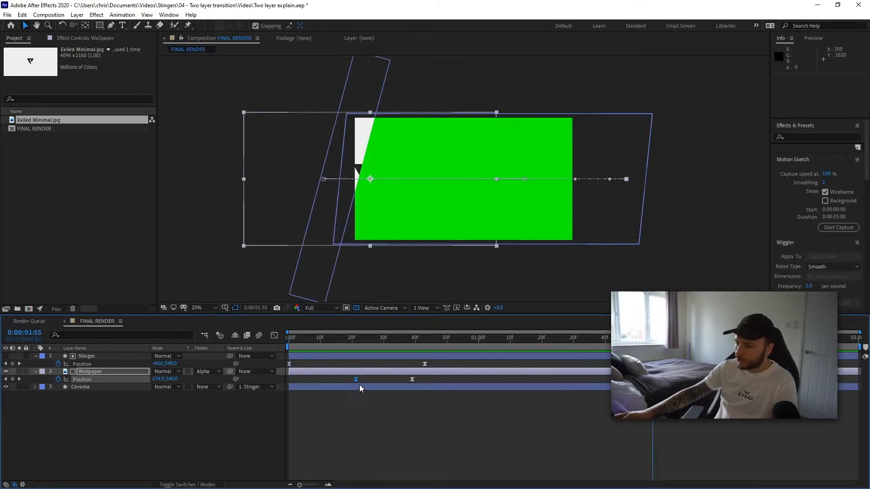
- Move the Wallpaper's first position keyframe slightly earlier and preview the result
left_click_drag(356, 380, 321, 380)
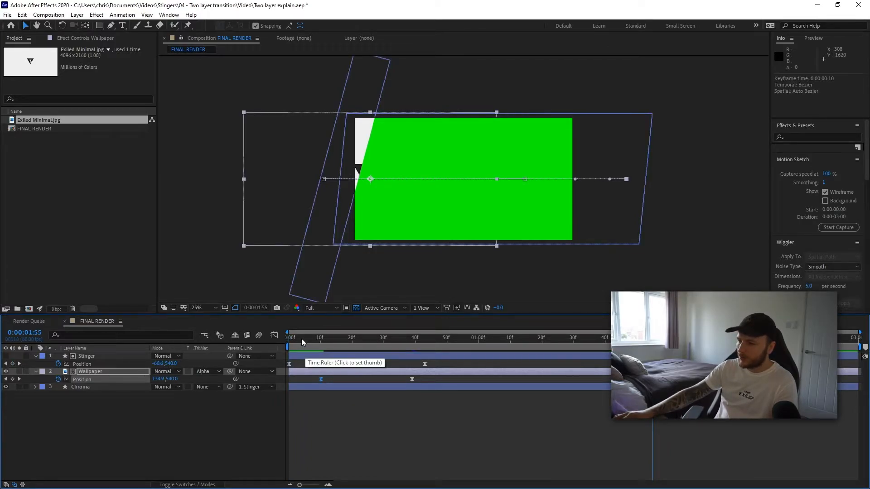
left_click(302, 338)
key("space")
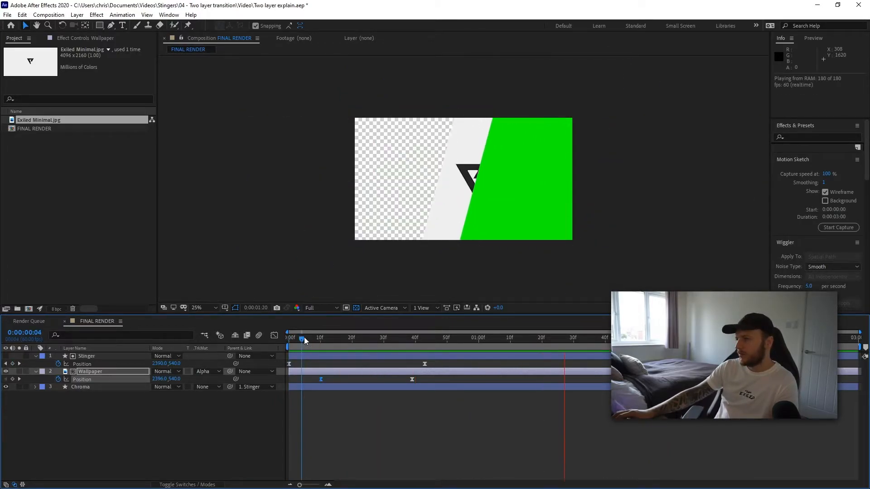
key("space")
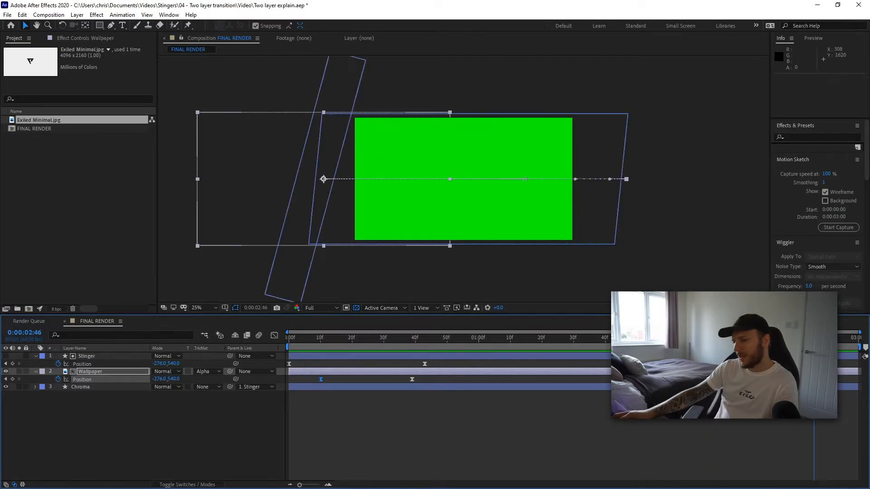
- Deselect the keyframes and play the transition from the beginning
left_click(719, 380)
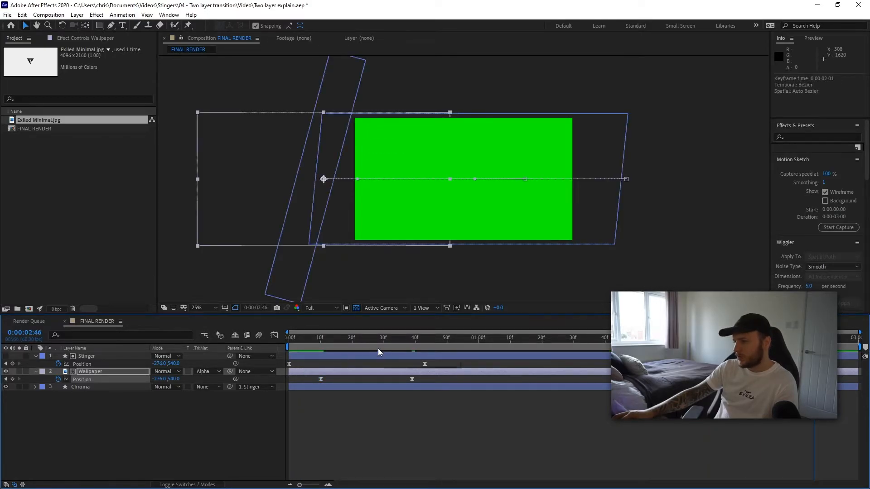
key("Home")
key("space")
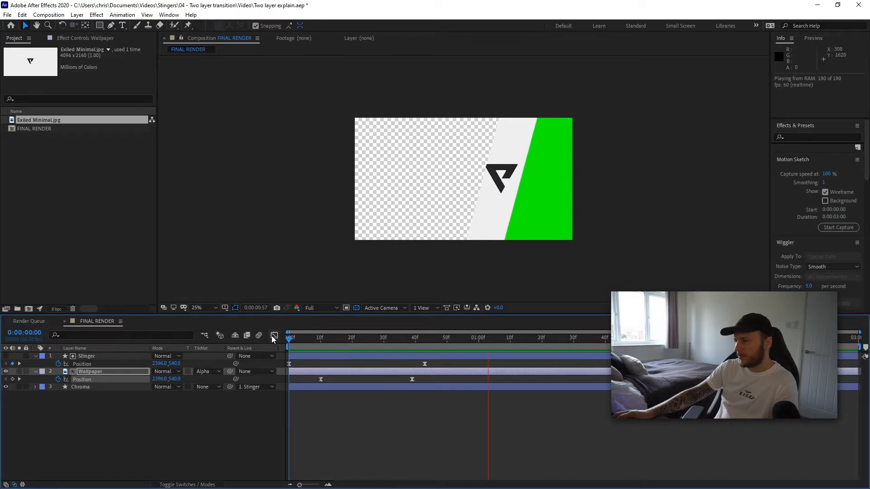
key("space")
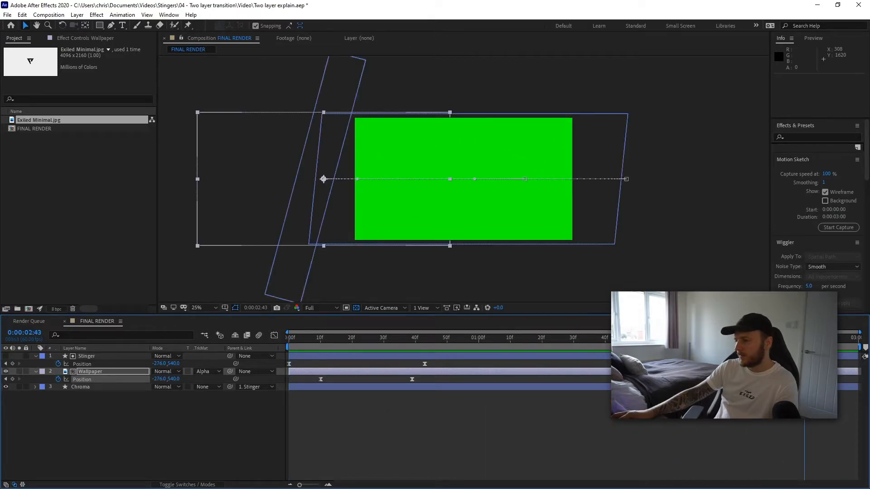
- Extend the Wallpaper layer's end on the timeline and preview the transition from the start
left_click_drag(797, 379, 839, 379)
left_click(291, 339)
key("space")
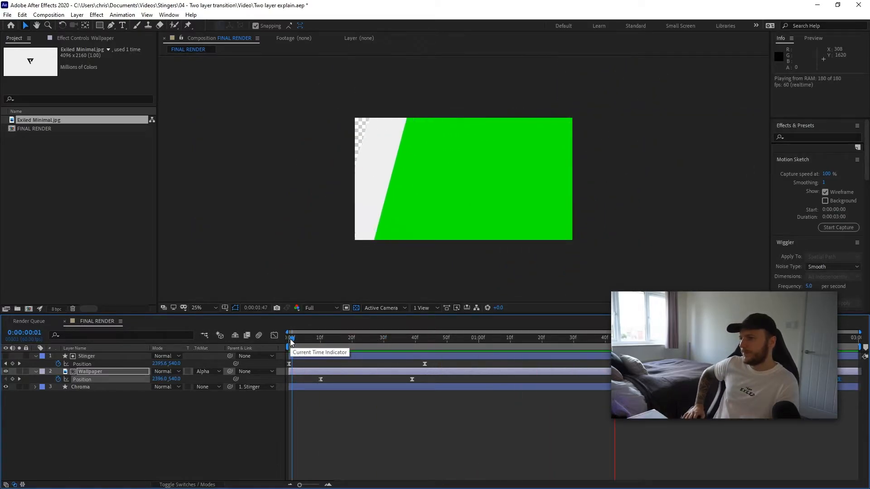
key("space")
left_click_drag(325, 342, 263, 351)
key("space")
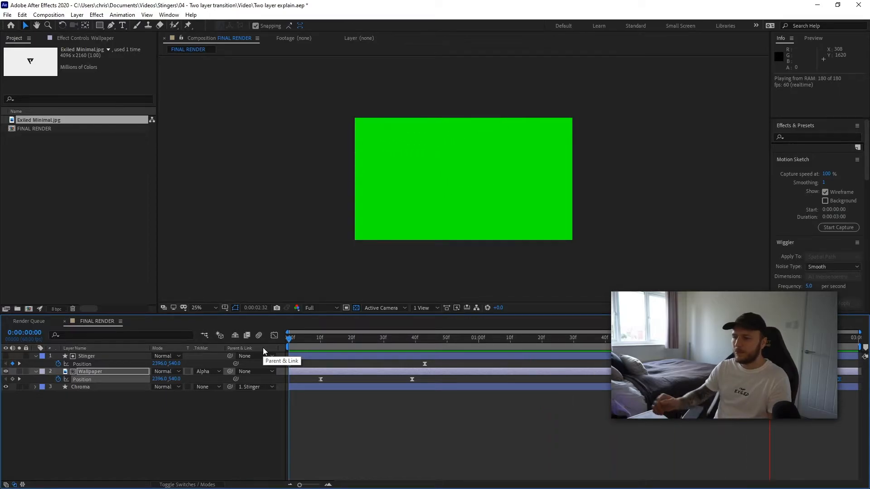
key("space")
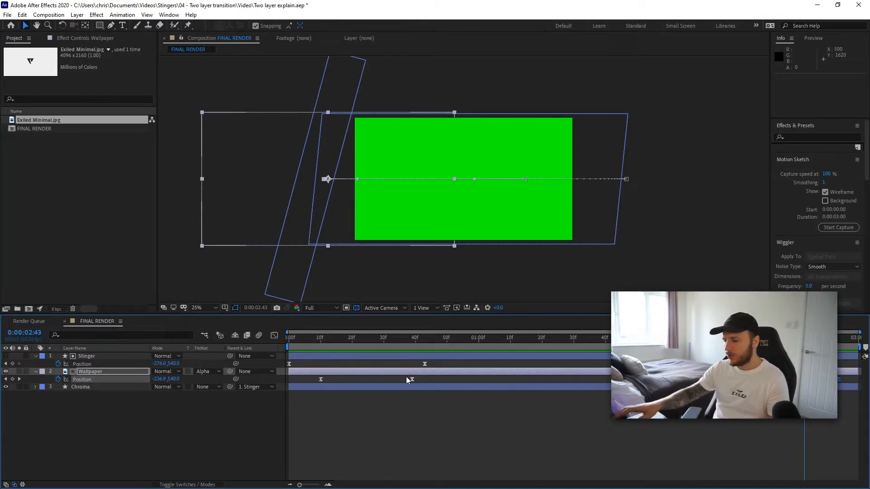
left_click_drag(312, 340, 271, 350)
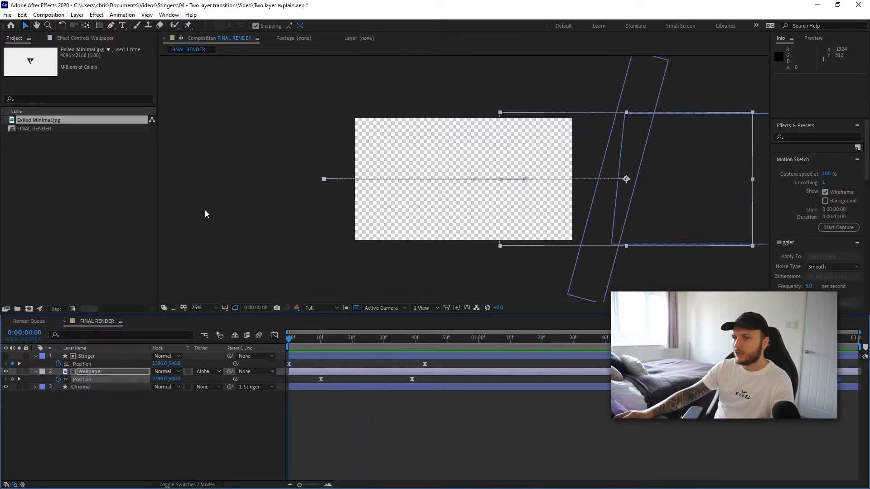
- Save the After Effects project
left_click(8, 15)
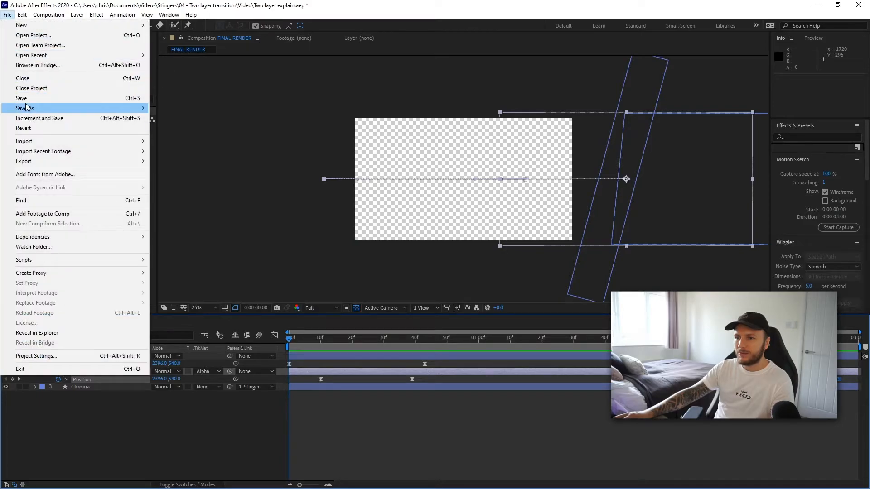
left_click(59, 98)
left_click(190, 116)
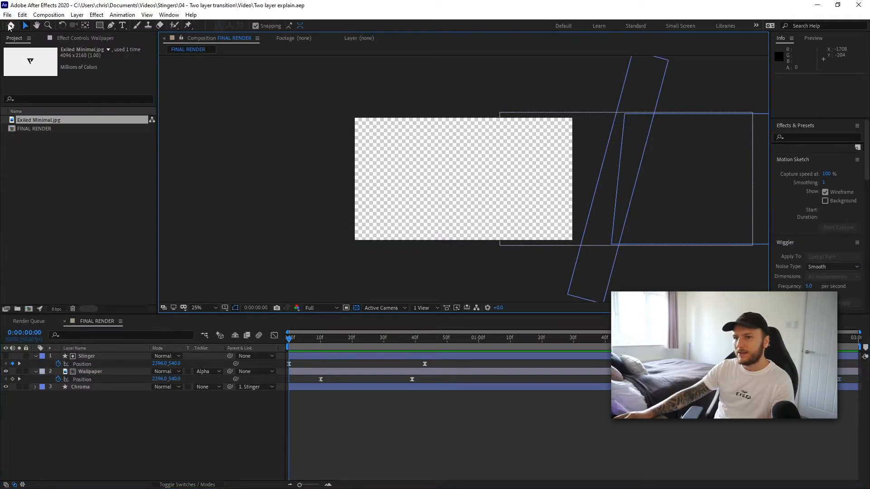
- Add the FINAL RENDER composition to the render queue
left_click(8, 15)
mouse_move(37, 161)
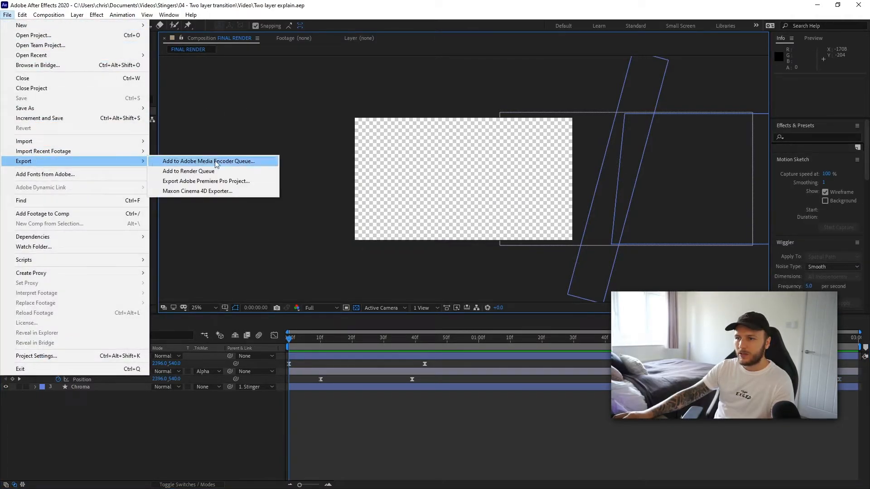
left_click(200, 172)
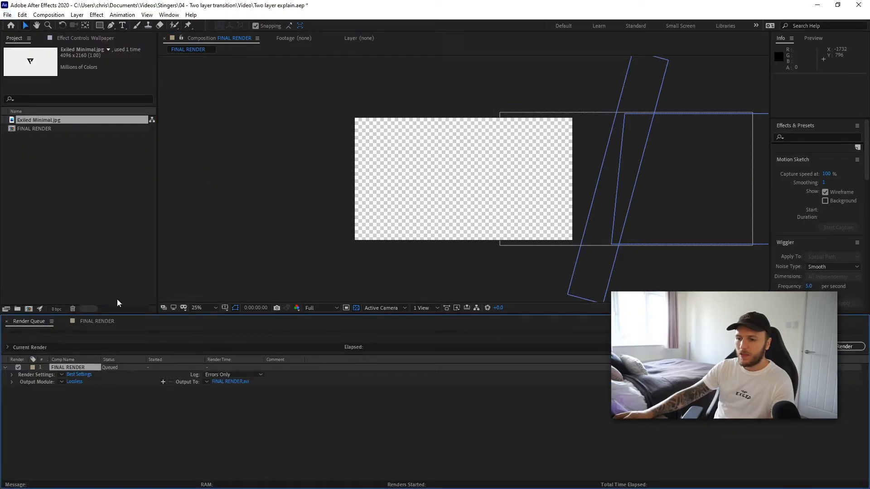
- Set the output module to QuickTime with RGB + Alpha channels and audio output turned off
left_click(74, 382)
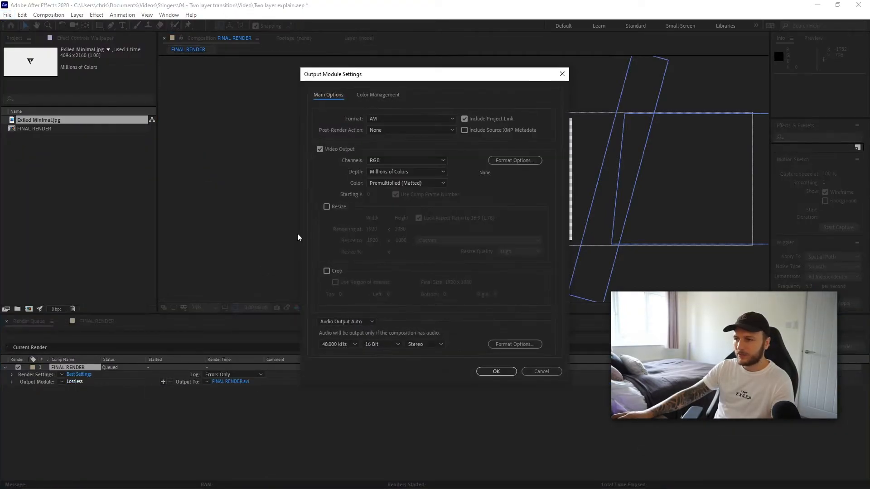
left_click(413, 119)
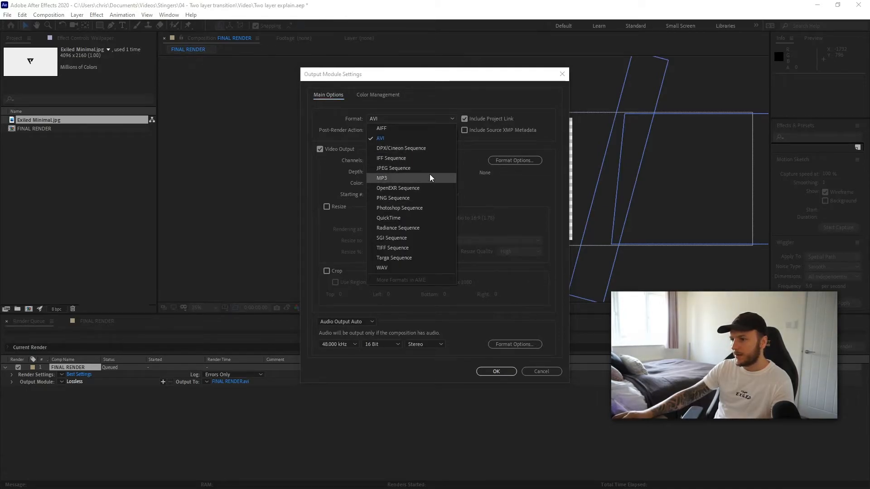
left_click(389, 218)
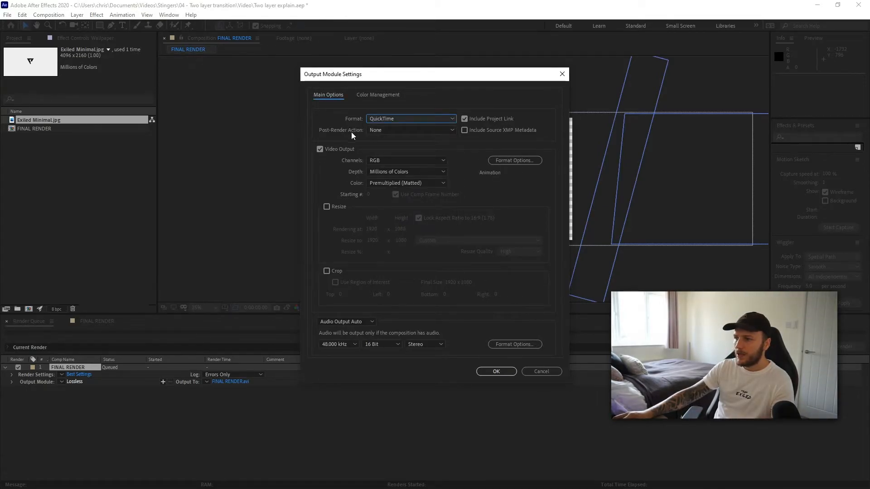
left_click(386, 161)
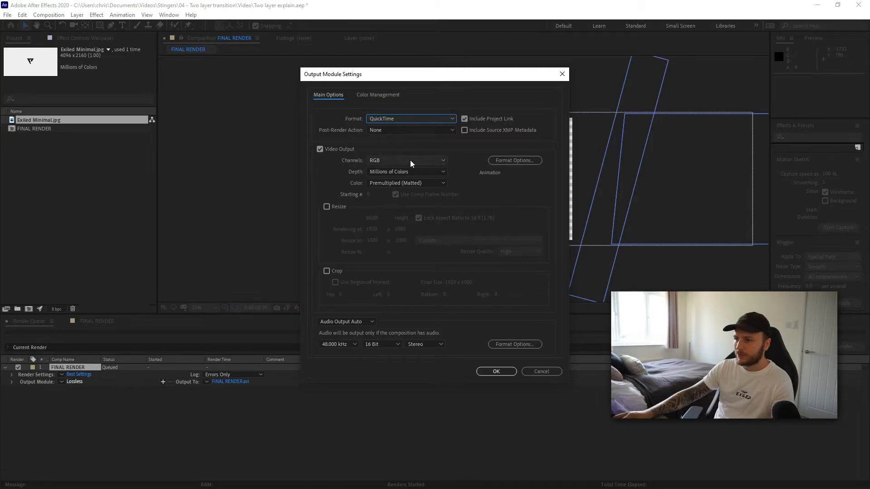
left_click(401, 190)
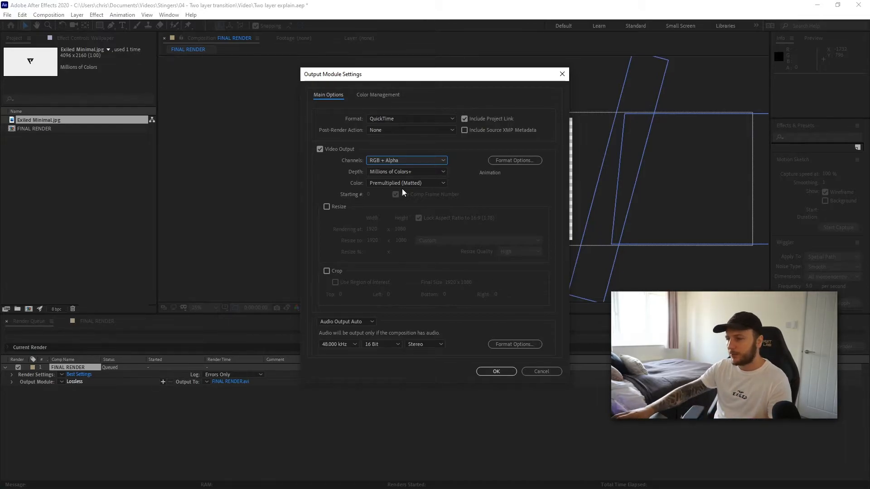
left_click(336, 323)
left_click(346, 351)
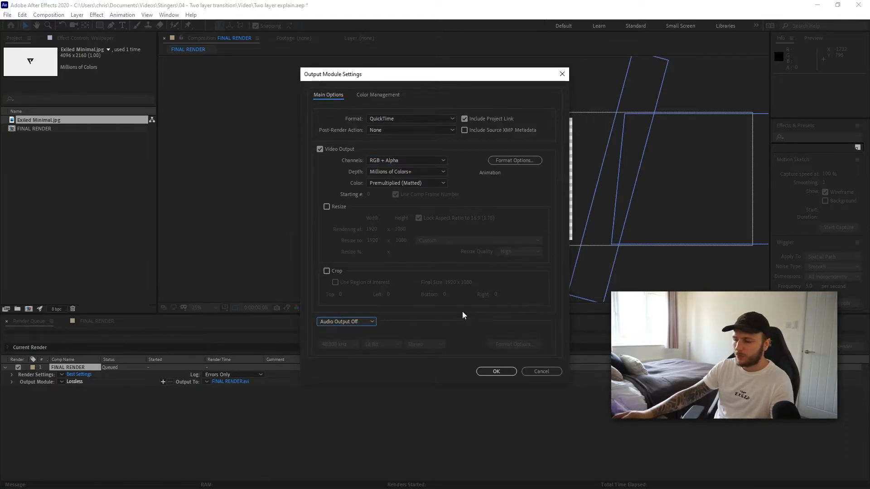
left_click(496, 372)
- Save the output as Two layered transition in the 04 - Two layer transition folder and start rendering
left_click(240, 382)
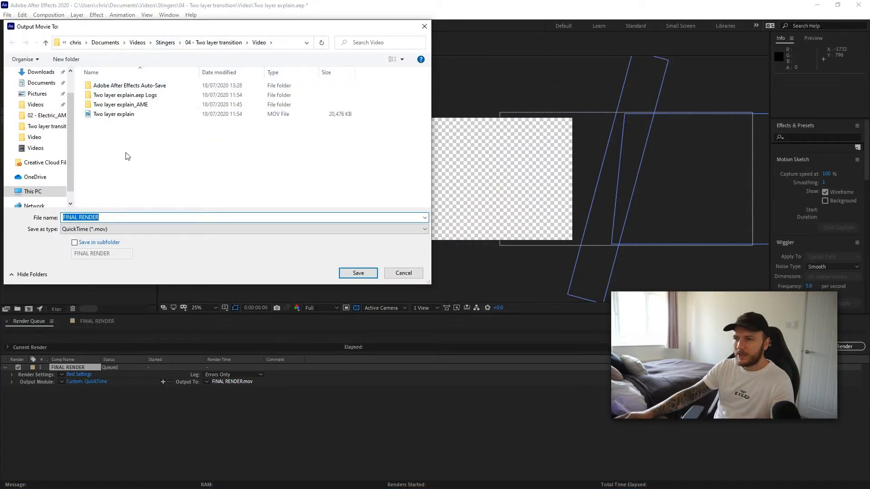
left_click(206, 41)
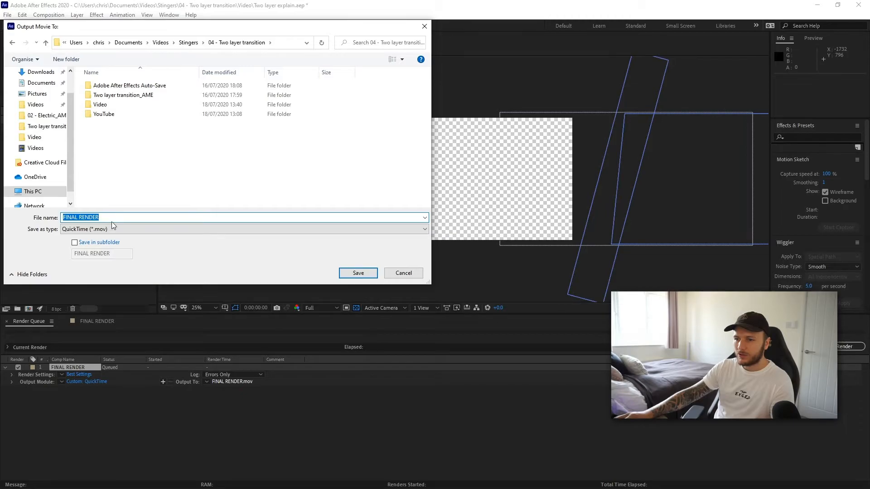
type("T")
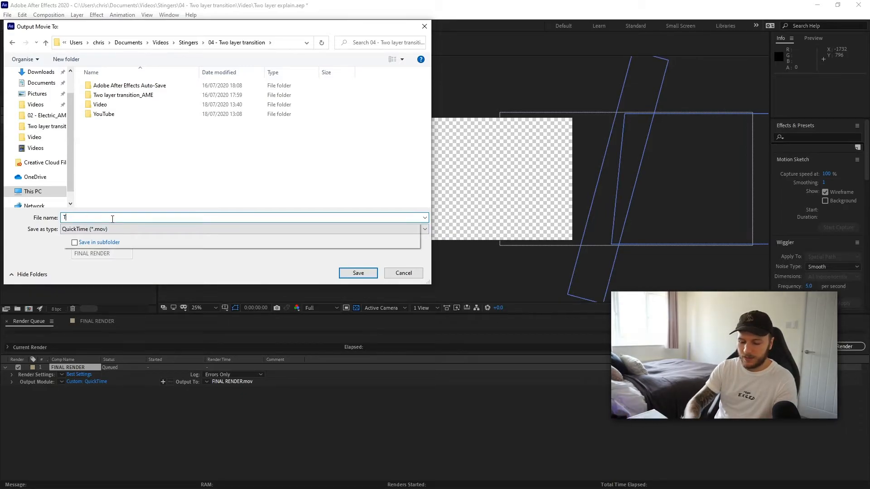
type("wo layered")
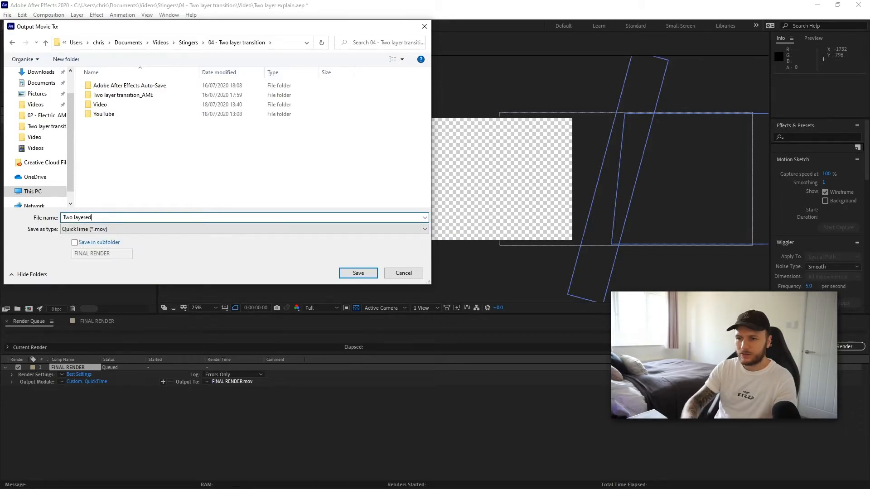
type(" transition")
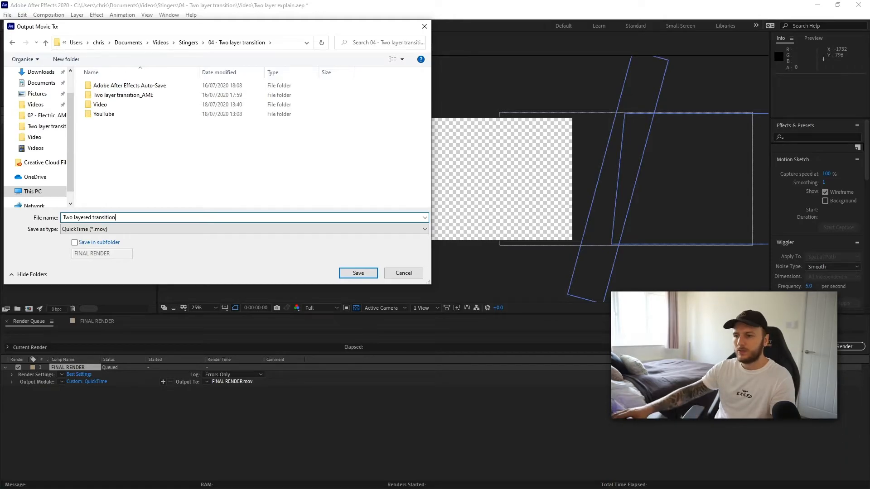
left_click(358, 272)
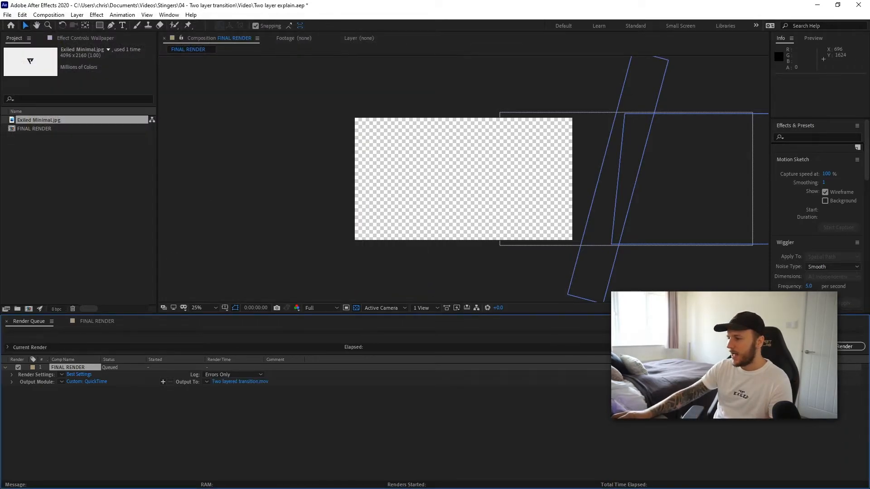
left_click(844, 348)
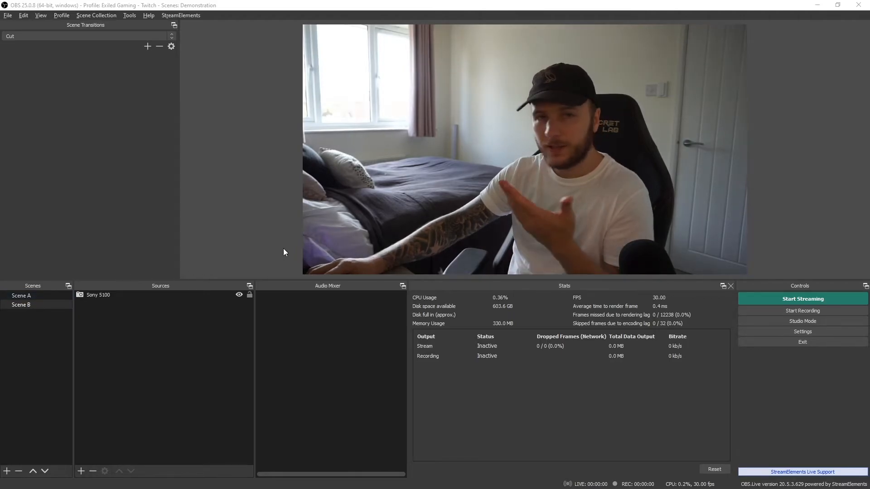
- Switch to OBS and add a new scene named Transition itself
left_click(42, 299)
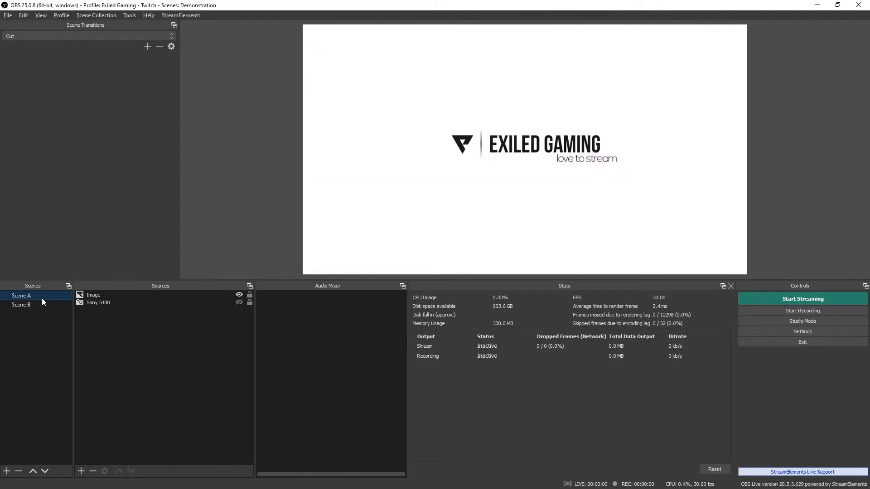
left_click(48, 304)
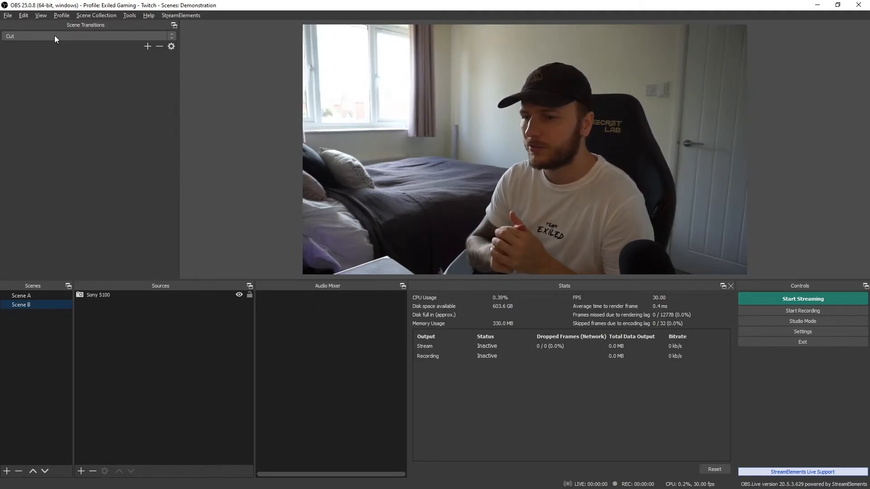
right_click(45, 344)
left_click(79, 349)
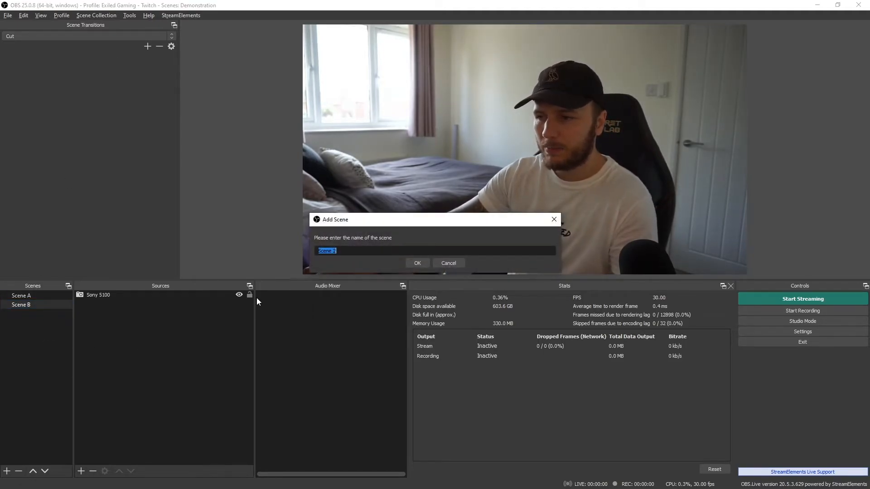
type("Transition itself")
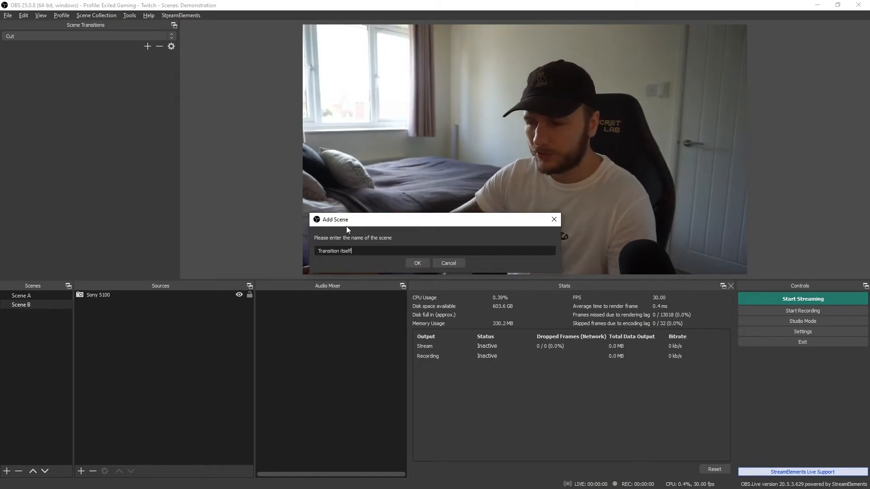
left_click(418, 263)
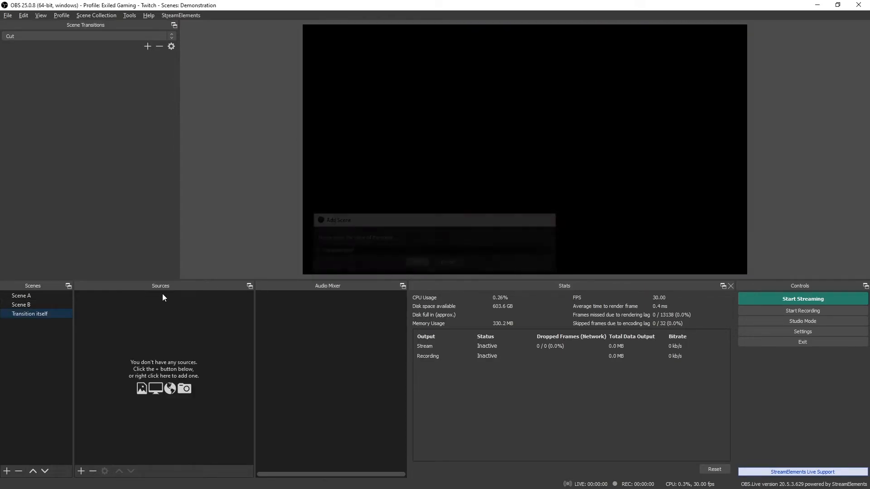
- Add a Media Source named Transition that plays the rendered Two layered transition file from the 04 - Two layer transition folder
right_click(101, 310)
mouse_move(136, 315)
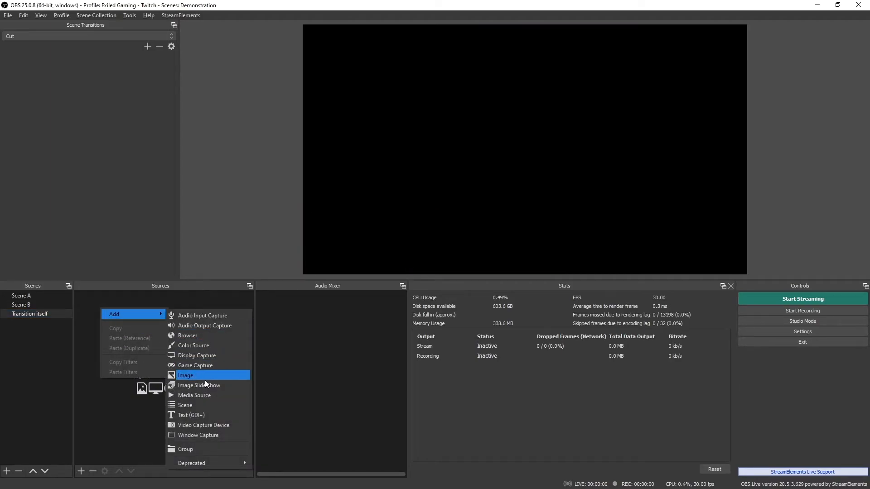
left_click(209, 395)
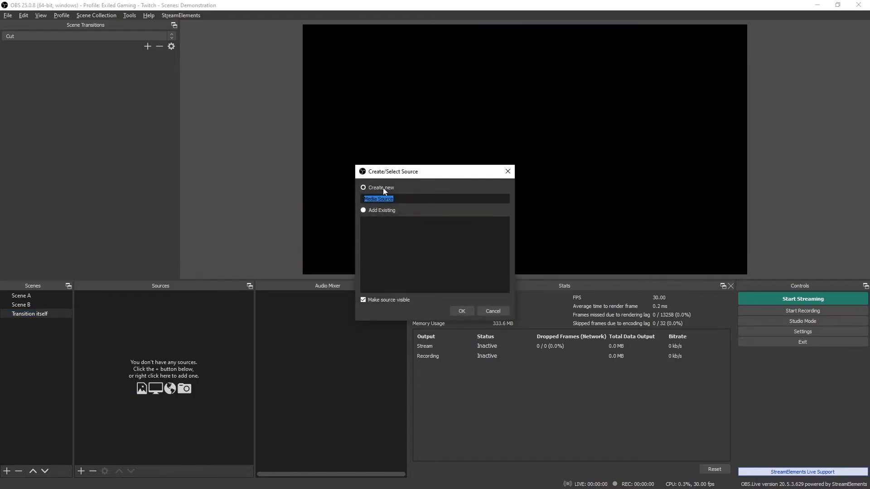
type("Transition")
left_click(467, 309)
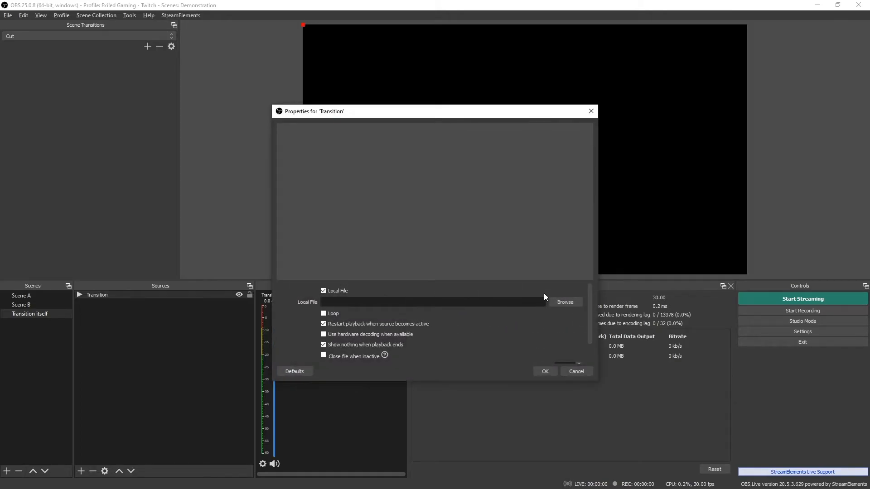
left_click(567, 302)
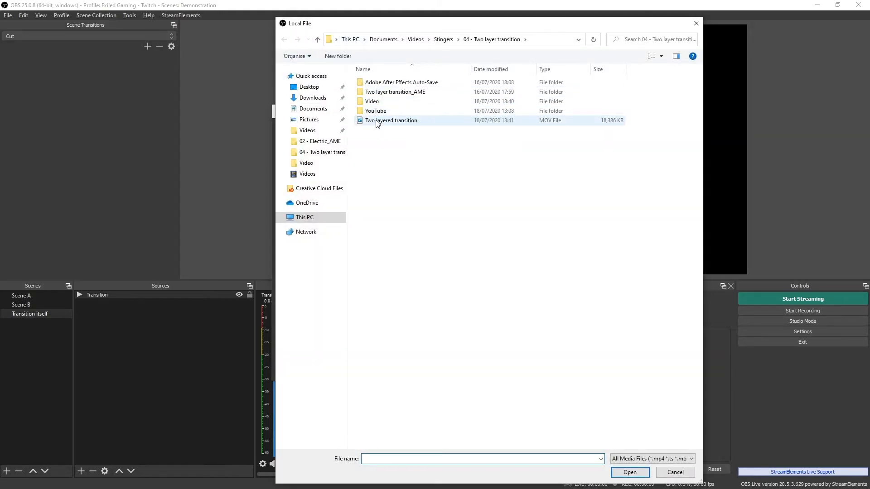
double_click(376, 121)
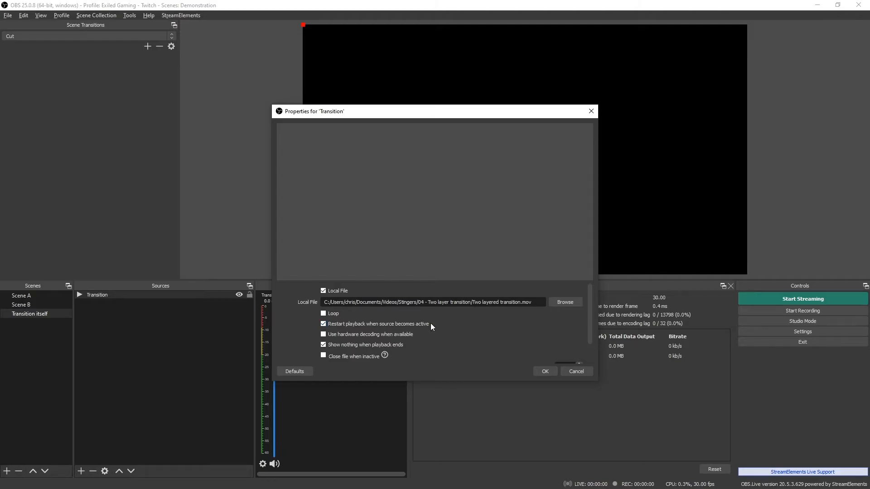
left_click(549, 370)
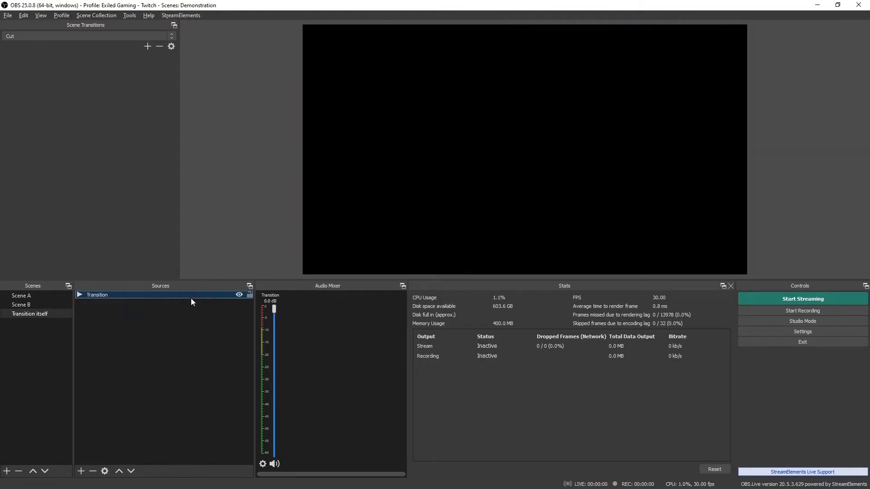
- Add the existing Scene A as a source in Transition itself, placed beneath the Transition media source
left_click(239, 294)
left_click(239, 294)
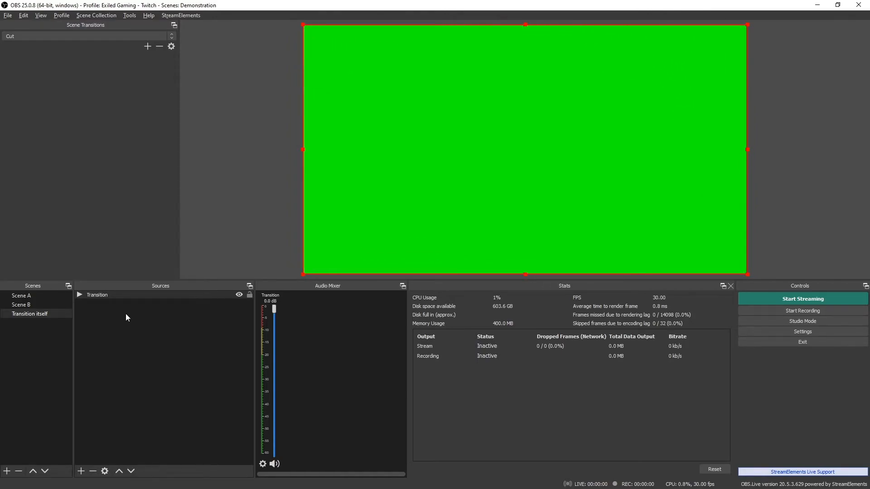
left_click(112, 312)
right_click(112, 311)
mouse_move(133, 312)
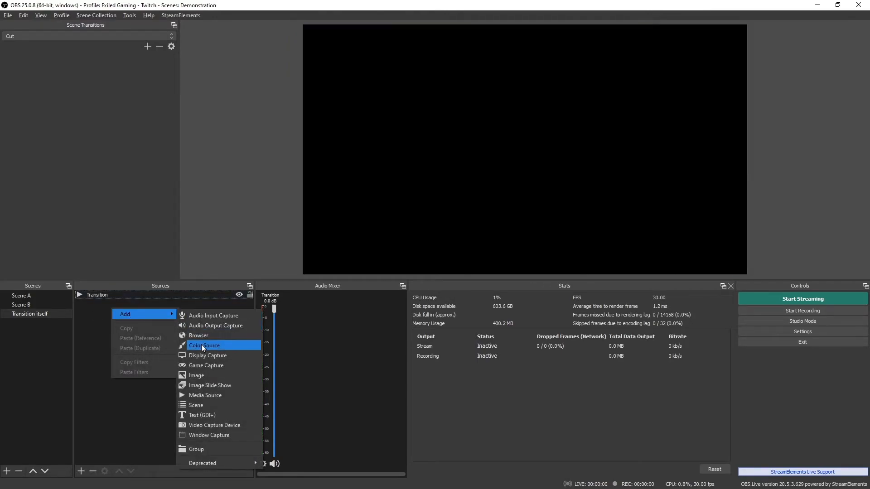
left_click(197, 405)
left_click(380, 221)
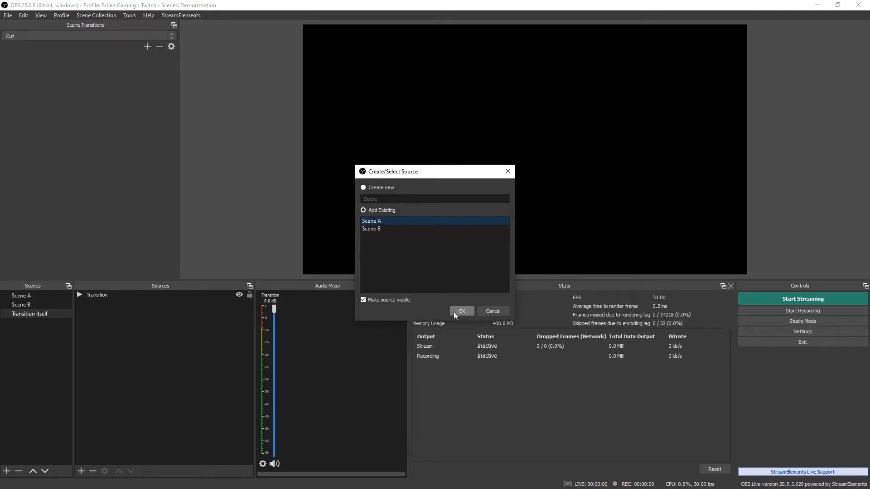
left_click(455, 312)
left_click_drag(118, 297, 127, 314)
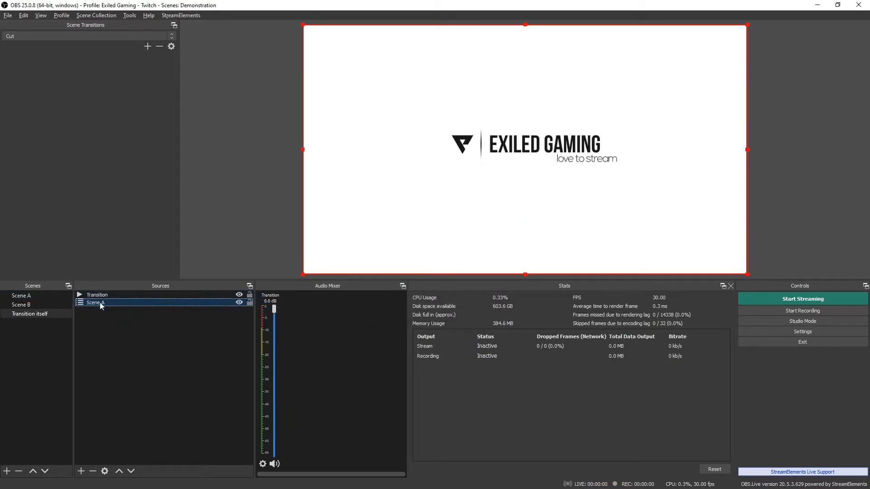
left_click(120, 310)
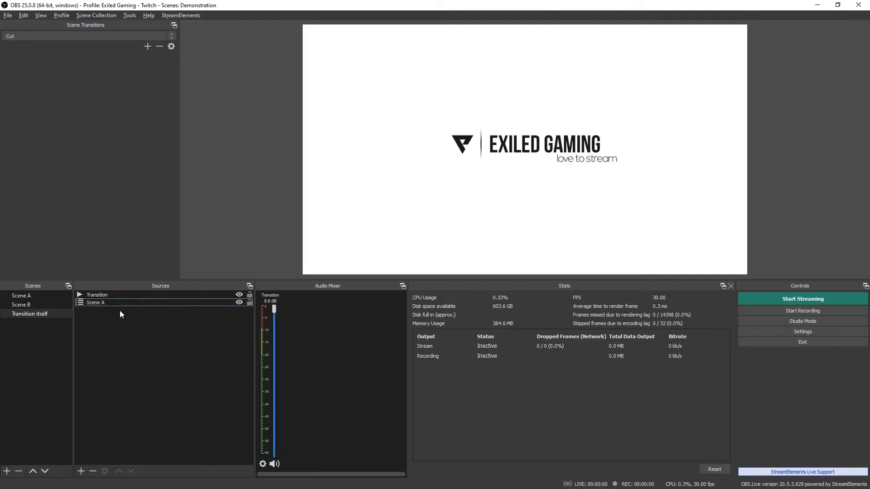
- Add another new scene named Transition scene
right_click(31, 339)
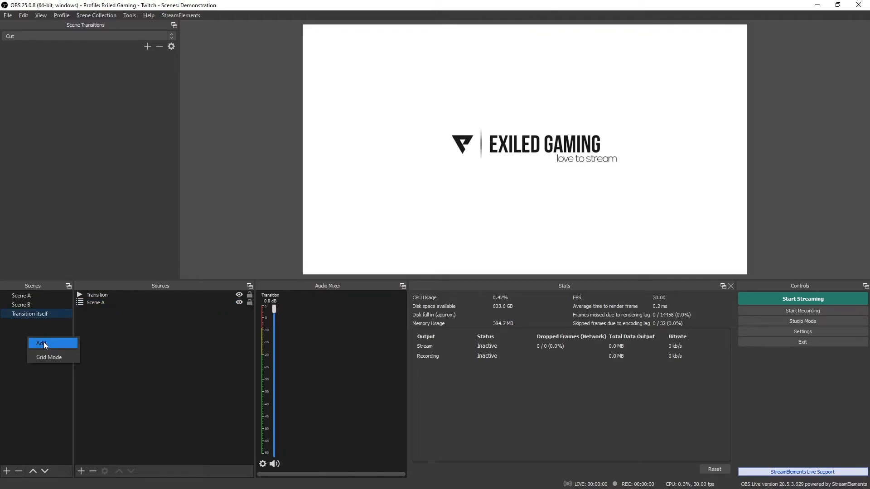
left_click(43, 343)
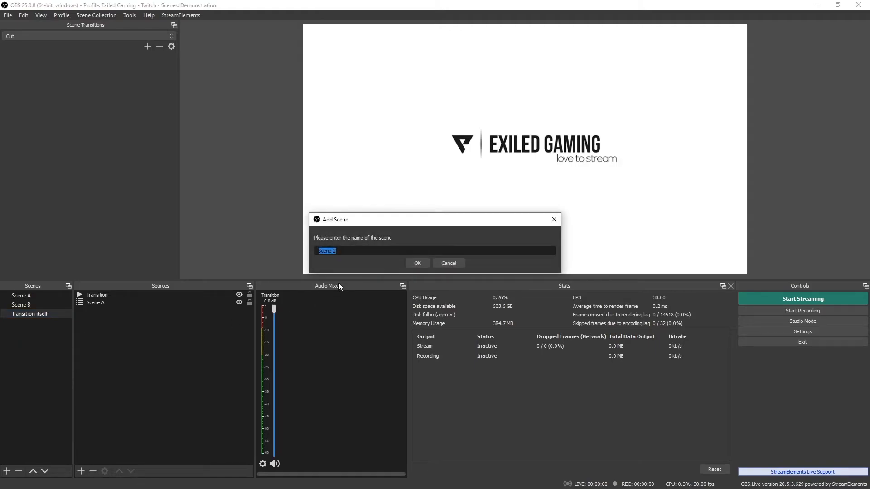
type("Transition scene")
left_click(418, 262)
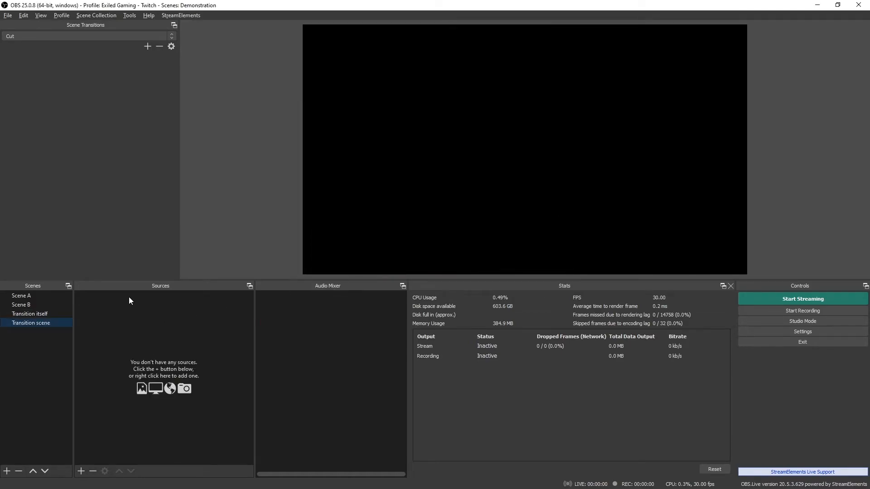
- Add the existing Scene A and Transition itself scenes as sources in Transition scene
right_click(129, 298)
mouse_move(167, 305)
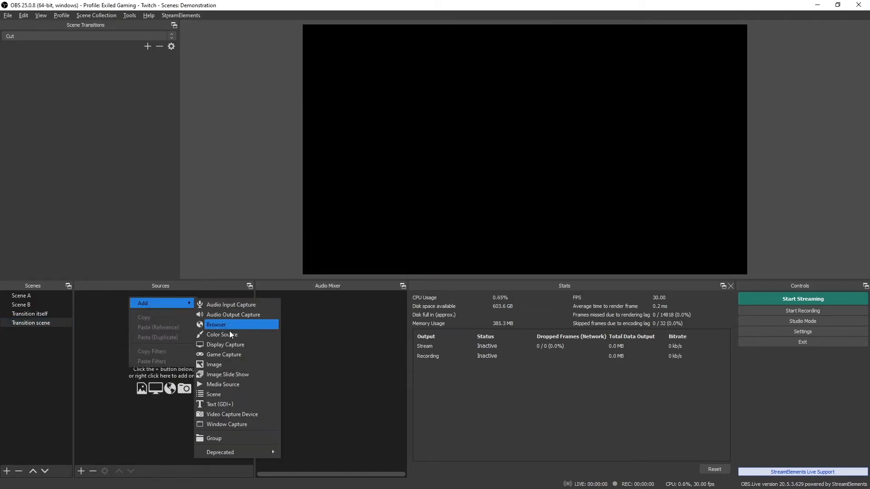
left_click(216, 399)
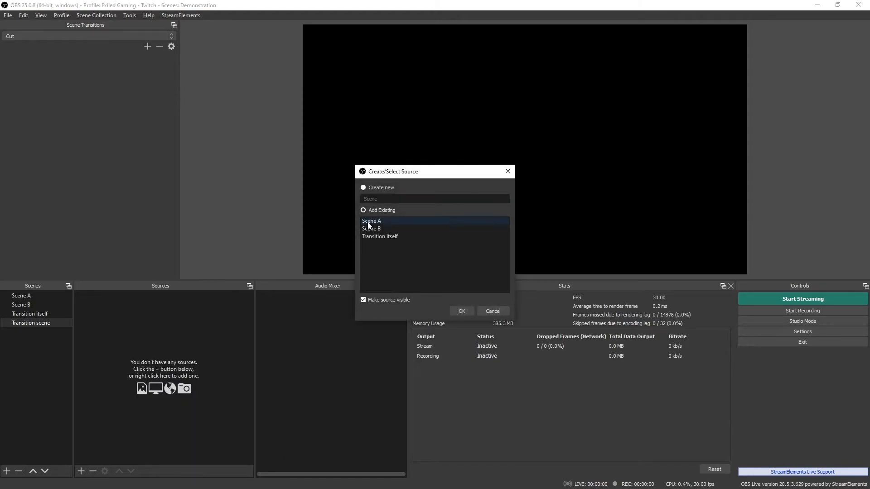
left_click(398, 220)
left_click(460, 310)
right_click(143, 316)
mouse_move(197, 322)
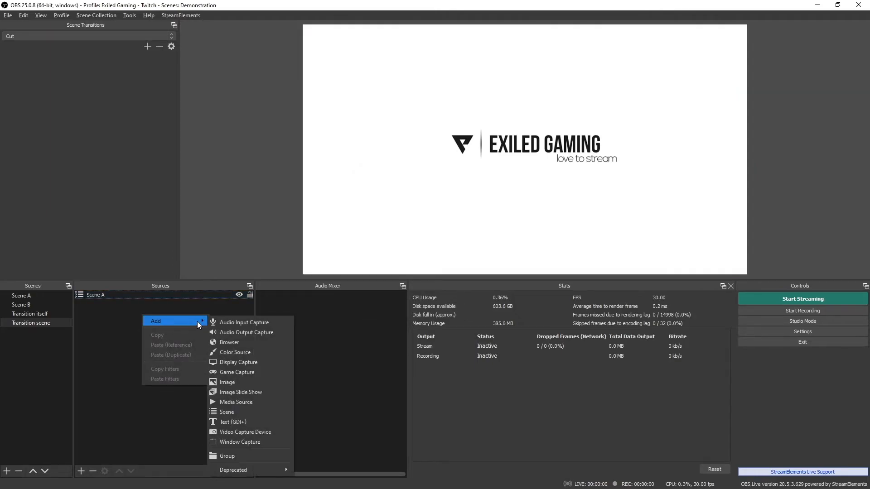
left_click(247, 414)
left_click(396, 235)
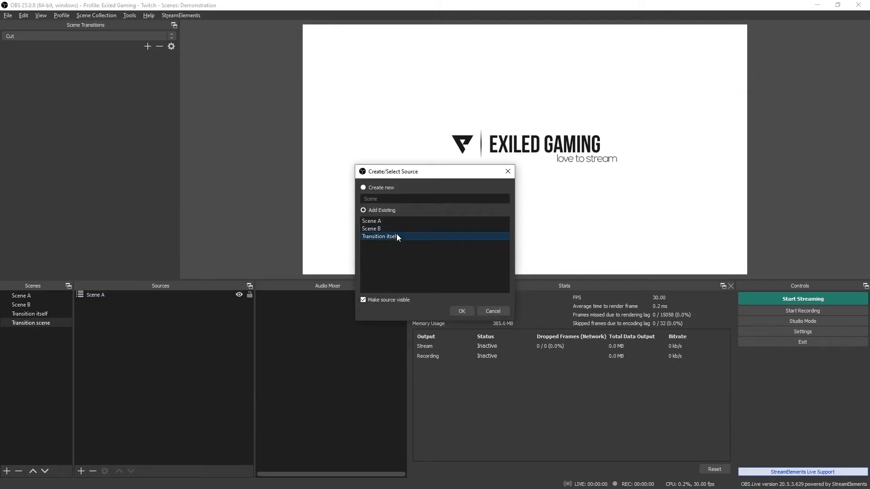
left_click(462, 311)
- Add the existing Scene B as a source in Transition scene as well
right_click(174, 328)
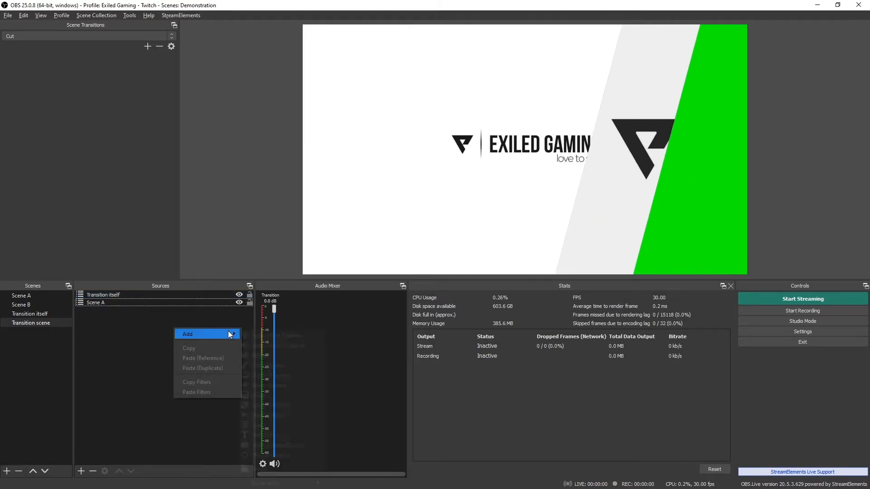
mouse_move(228, 331)
left_click(271, 425)
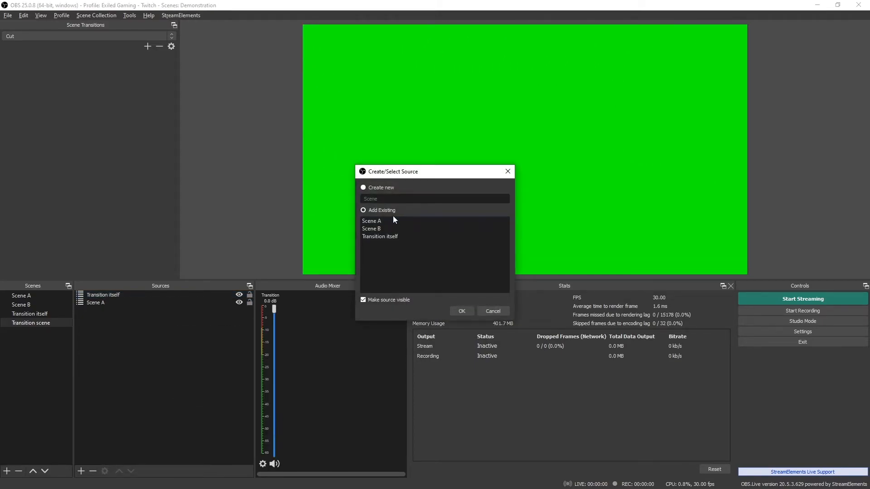
left_click(377, 227)
left_click(462, 311)
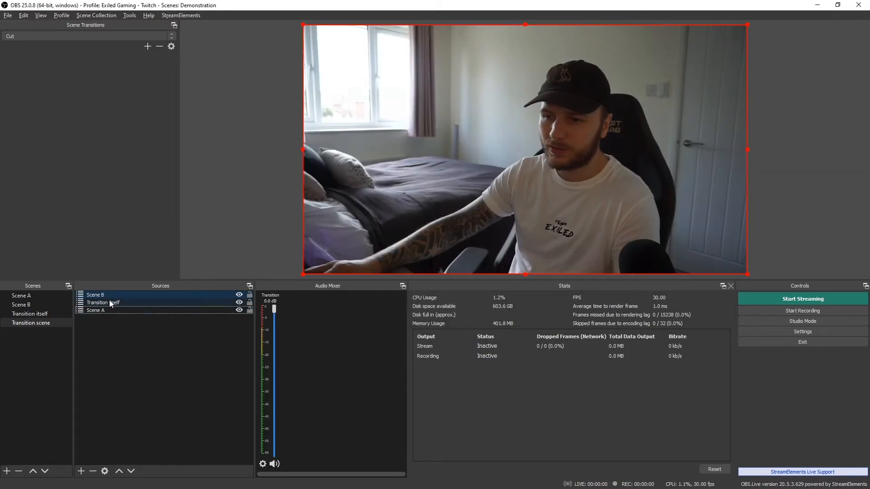
- Order the sources as Scene A, Transition itself, Scene B and hide the Scene A source
left_click_drag(115, 295, 99, 304)
left_click(239, 295)
left_click(240, 303)
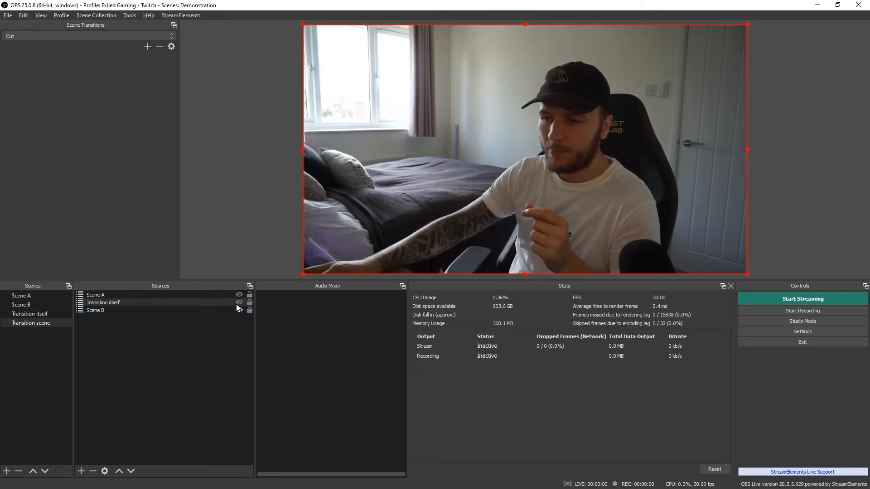
left_click(109, 295)
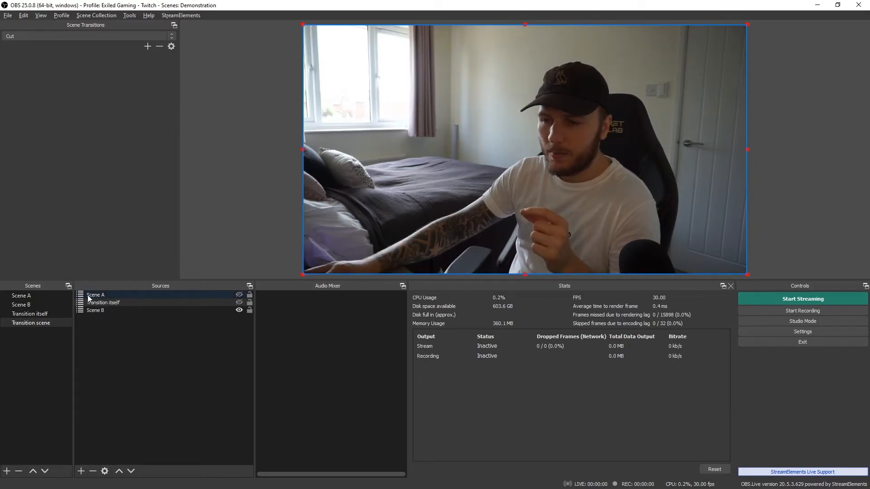
left_click(95, 297)
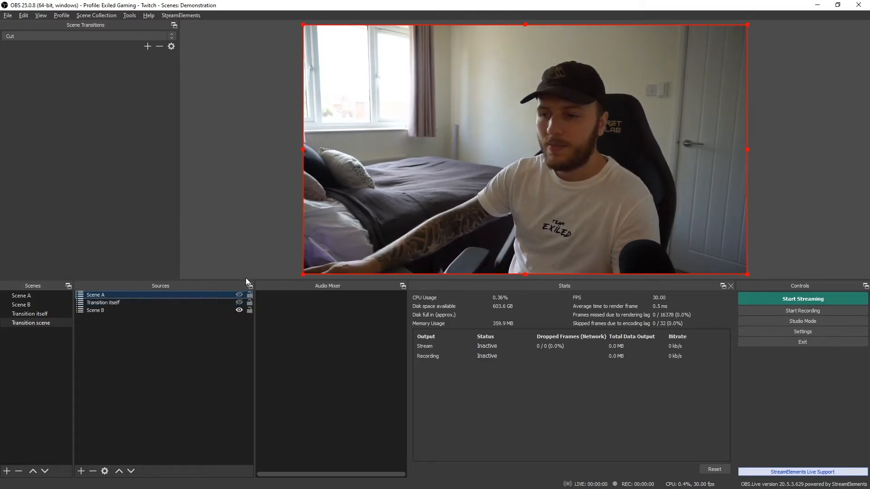
left_click(239, 302)
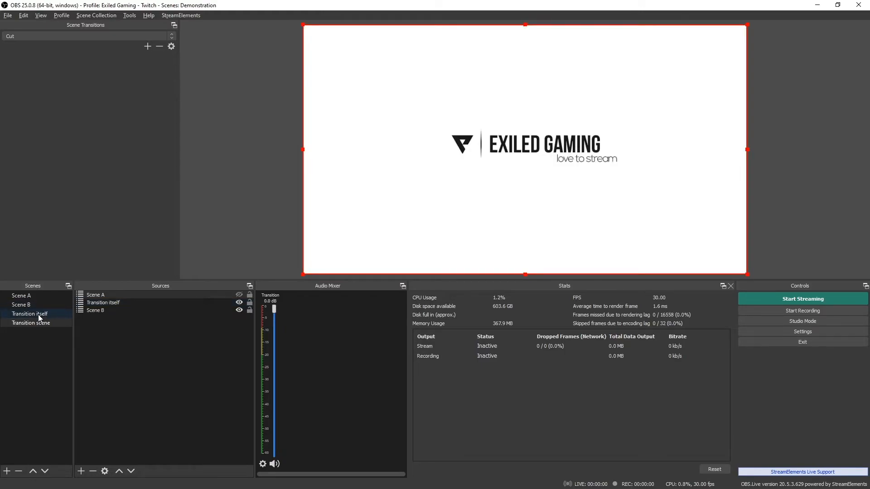
- Add a Chroma Key filter with default settings to the Transition itself source in Transition scene
left_click(38, 315)
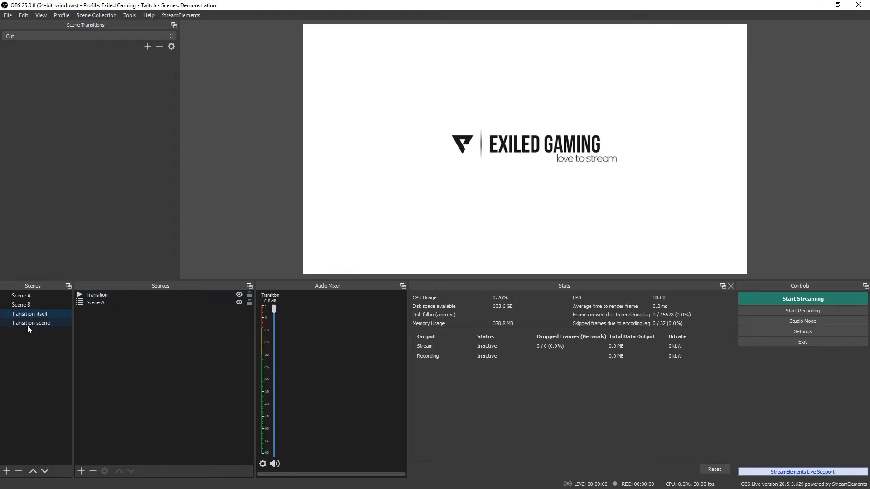
left_click(27, 324)
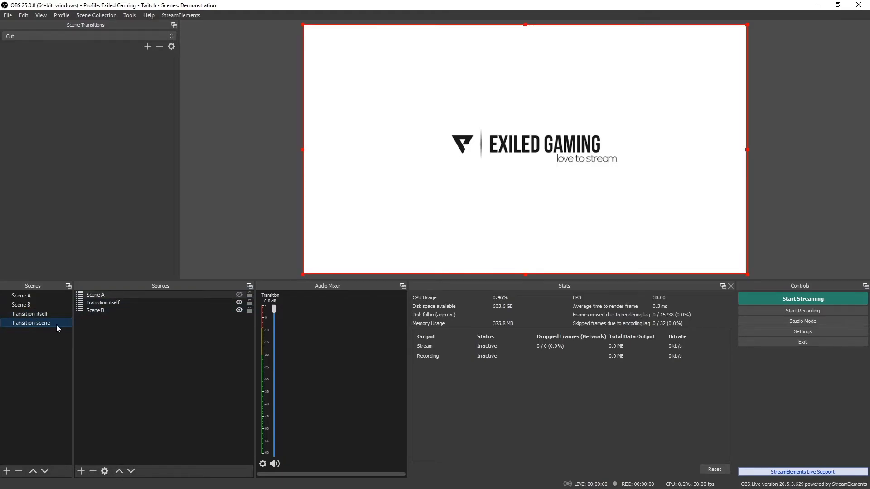
left_click(113, 303)
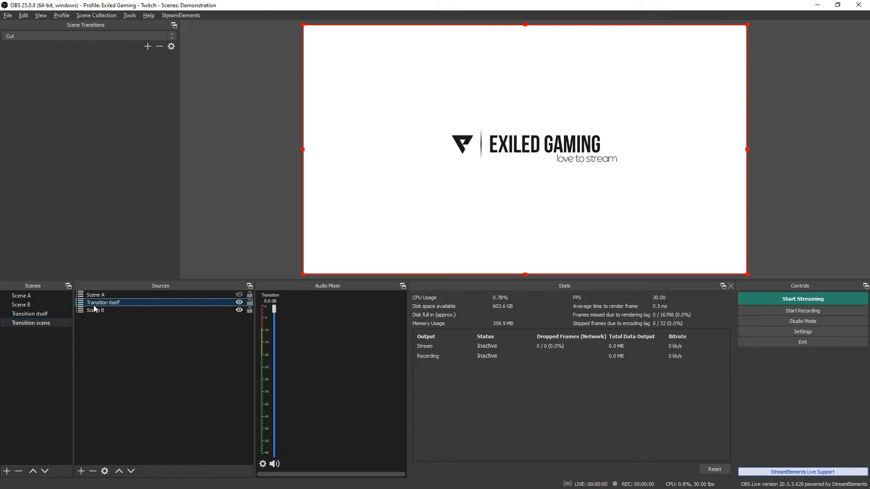
right_click(104, 305)
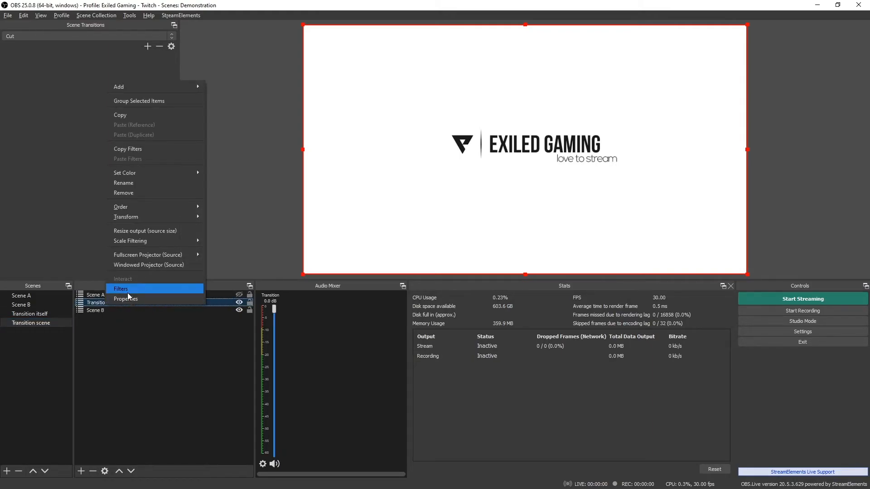
left_click(111, 289)
left_click(249, 404)
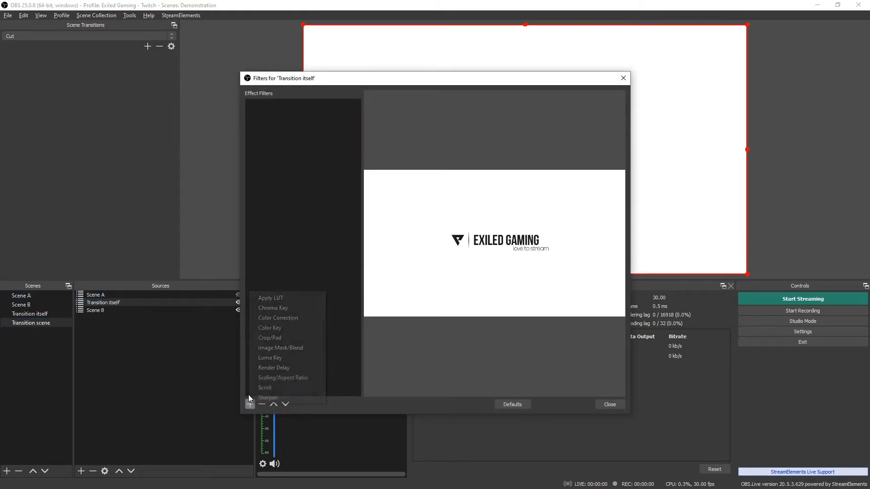
left_click(290, 310)
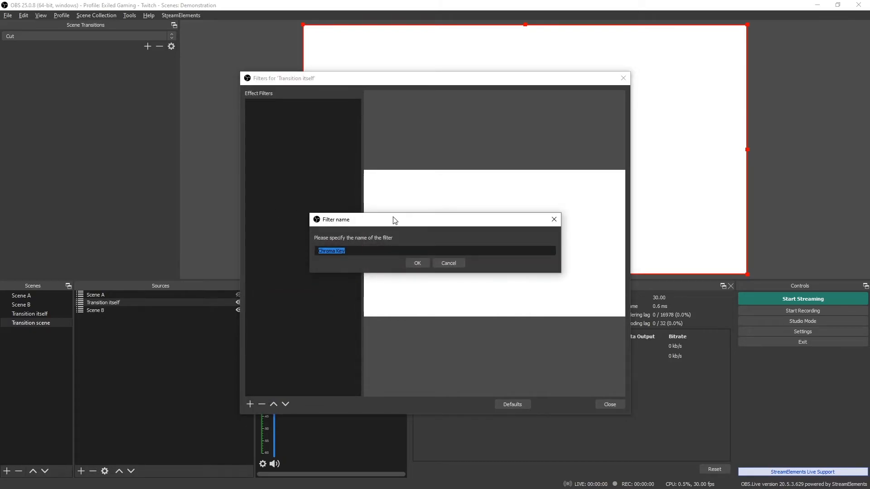
key("Return")
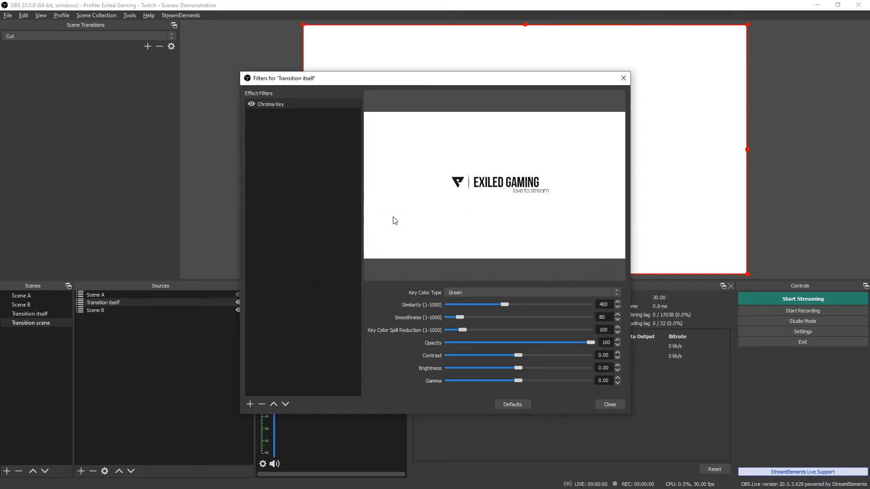
left_click(611, 404)
- Toggle the Transition itself source's visibility to test it, leaving it hidden
left_click(240, 303)
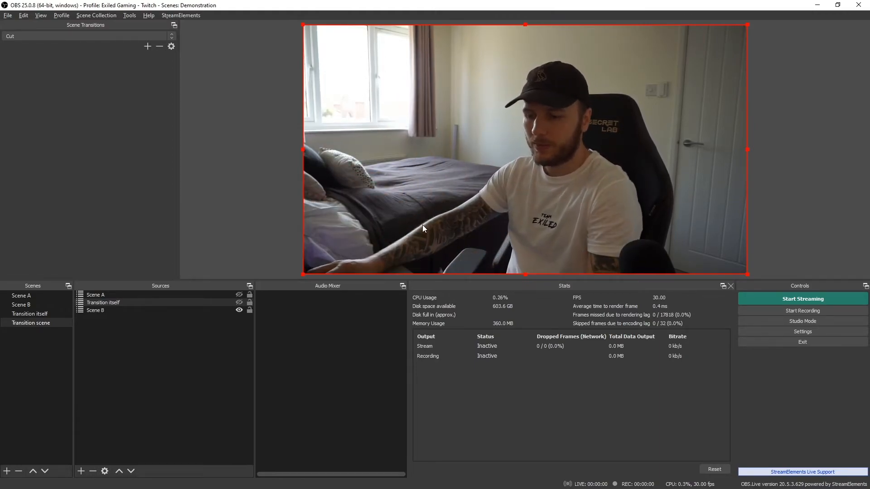
left_click(239, 303)
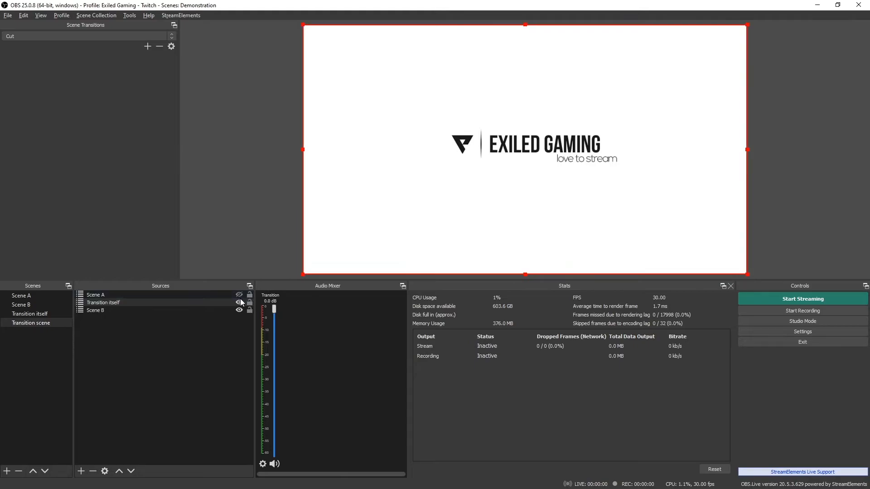
left_click(239, 303)
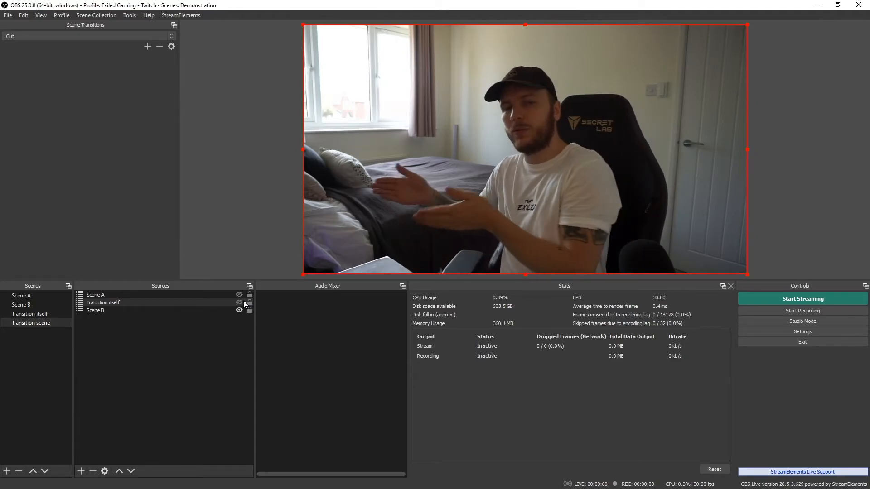
left_click(244, 310)
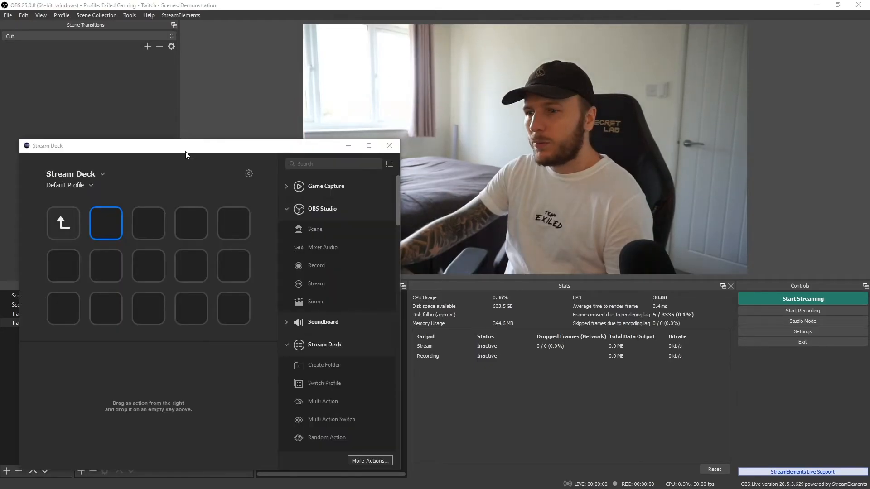
- Switch to the Stream Deck app and assign a Multi Action to an empty key
left_click_drag(186, 151, 483, 130)
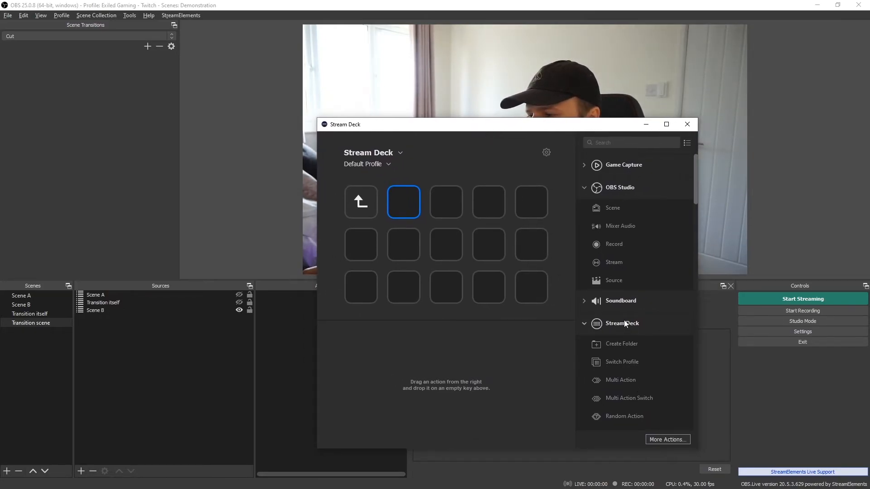
left_click_drag(616, 380, 400, 200)
left_click_drag(491, 127, 295, 108)
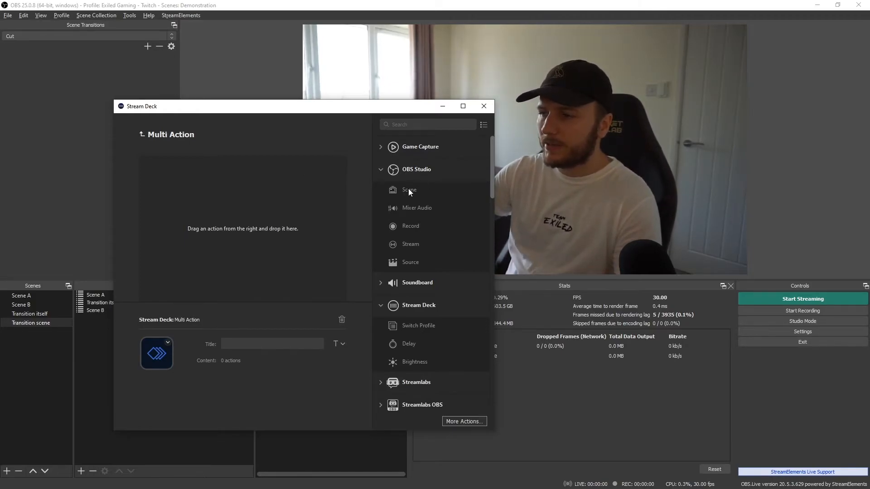
- Add an OBS Studio Scene action switching to Transition scene, titled Jump t transition scene
left_click_drag(401, 190, 216, 180)
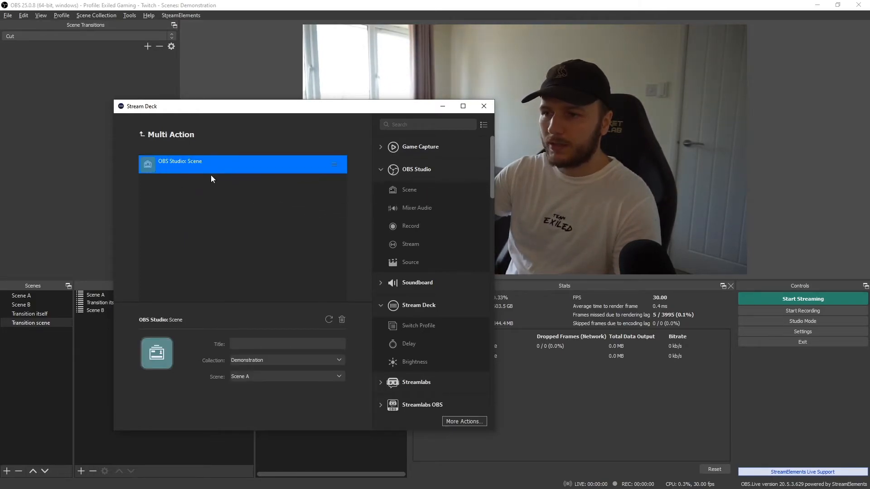
left_click(256, 374)
left_click(284, 412)
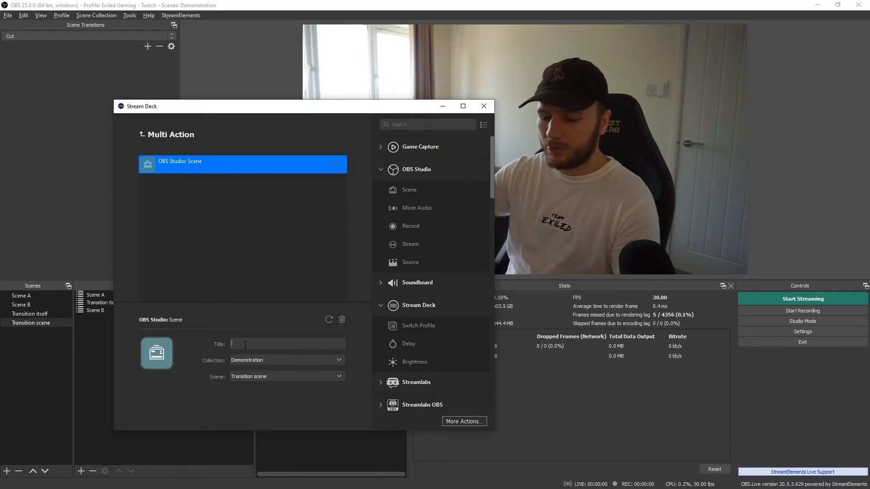
type("T")
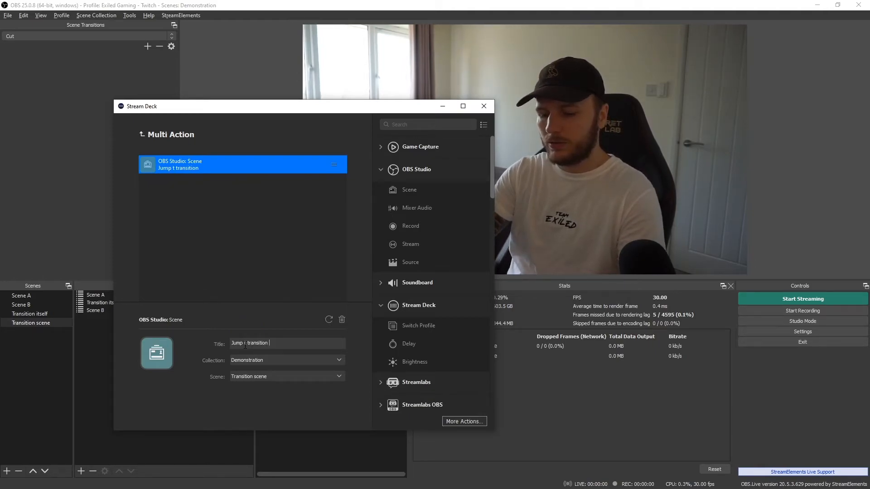
type("ene")
left_click(222, 270)
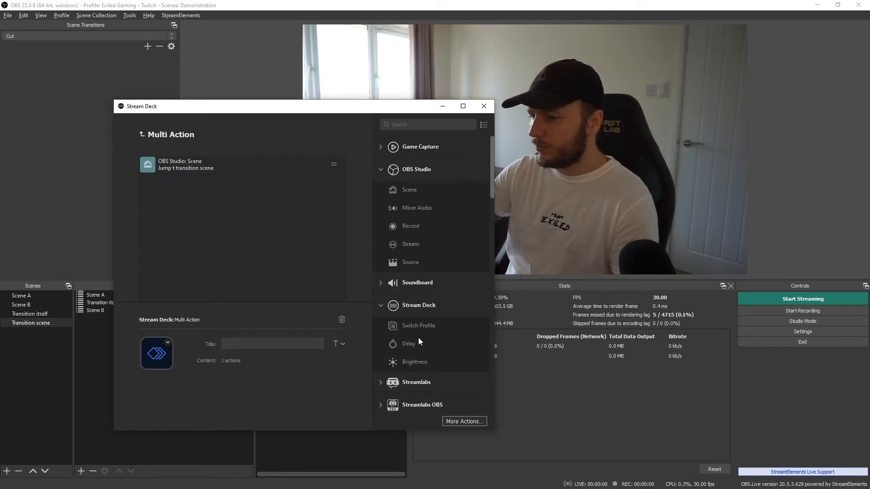
- Add an OBS Source action activating Transition itself in Transition scene, titled Activate tansition itself
left_click_drag(414, 262, 251, 216)
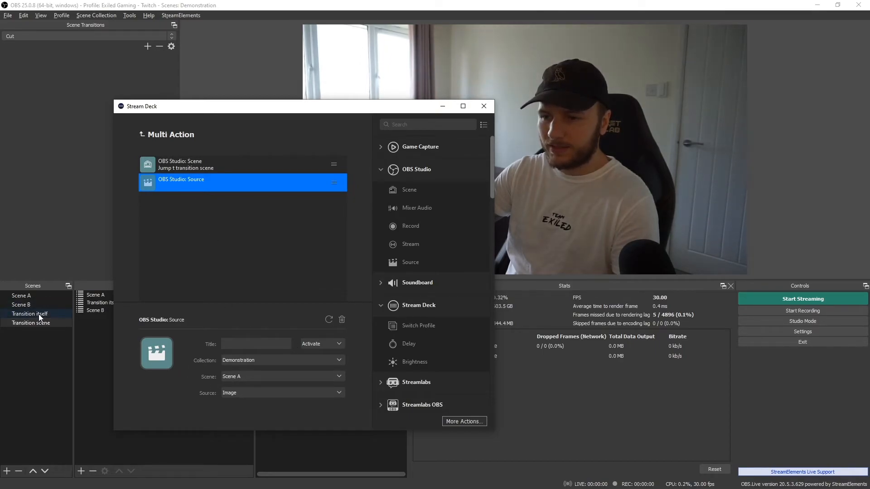
left_click(254, 375)
left_click(242, 392)
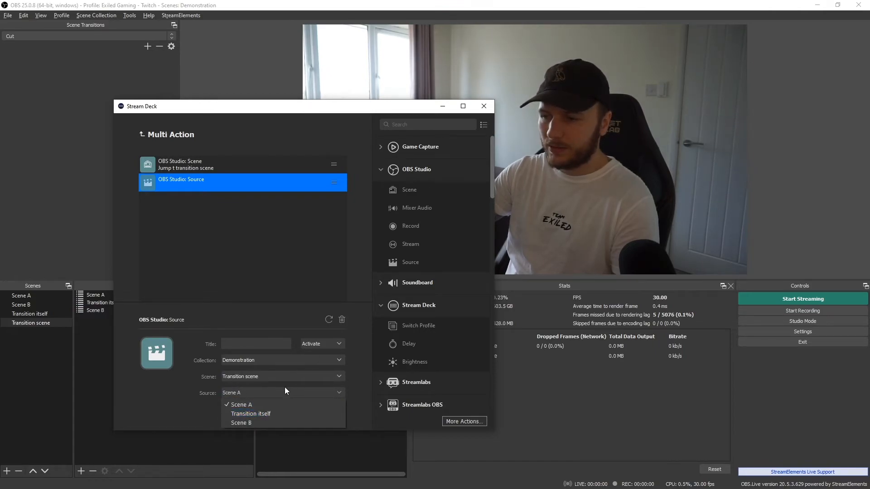
left_click(257, 414)
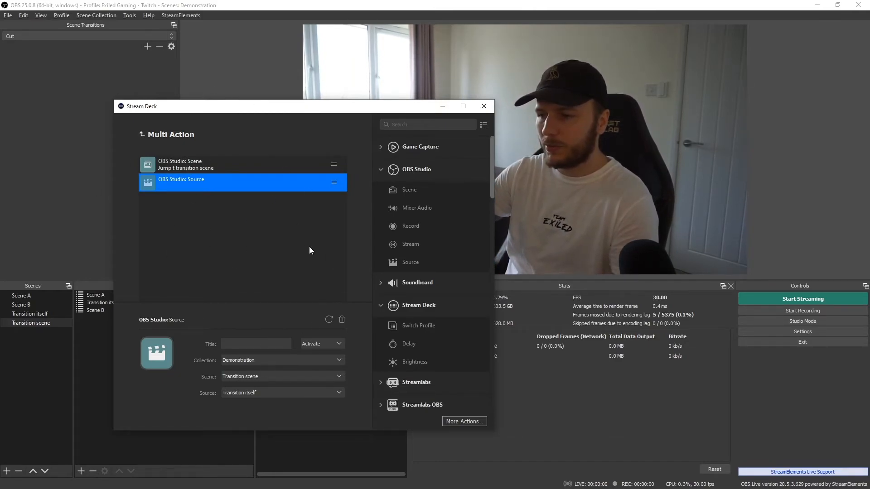
left_click(169, 193)
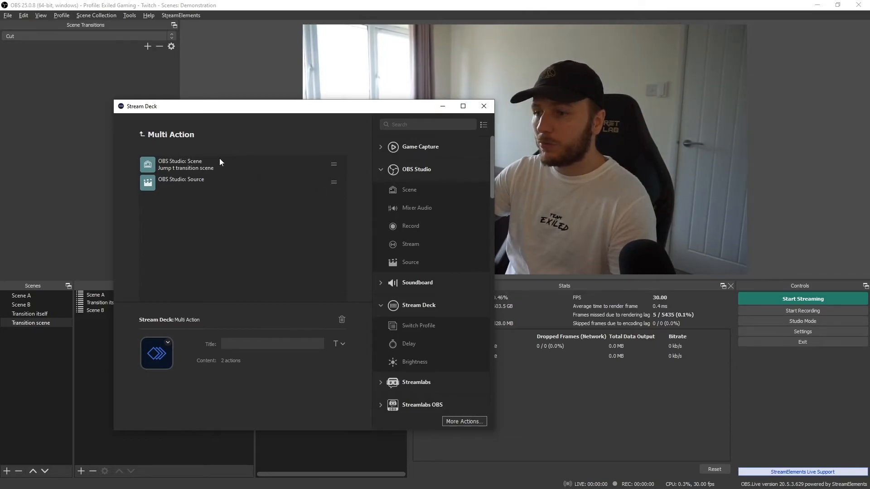
left_click(200, 190)
left_click(233, 339)
type("Activate")
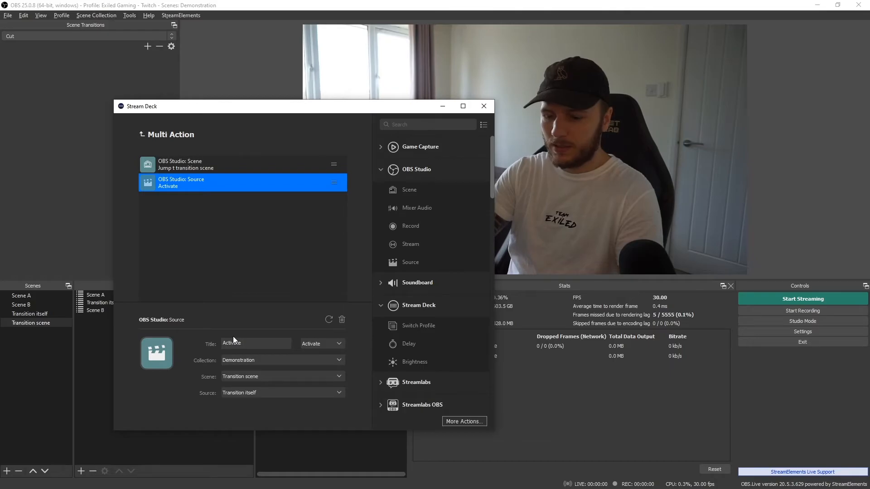
type(" tansition")
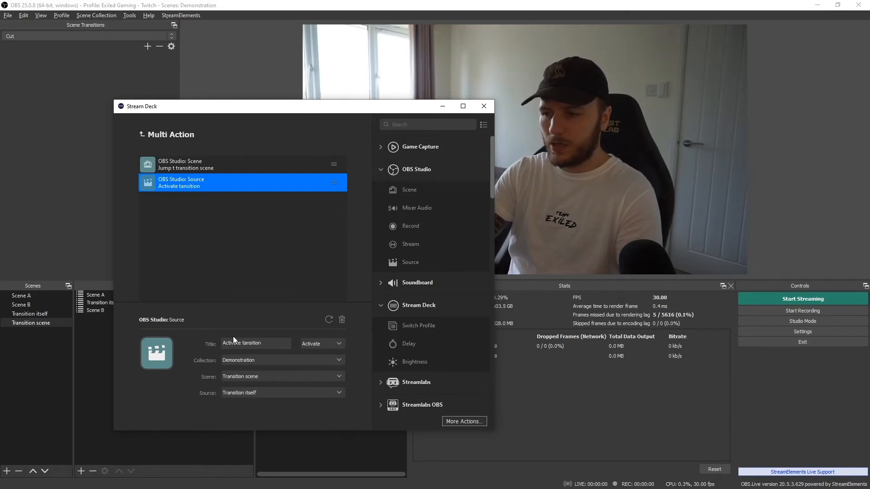
type(" itself")
left_click(257, 235)
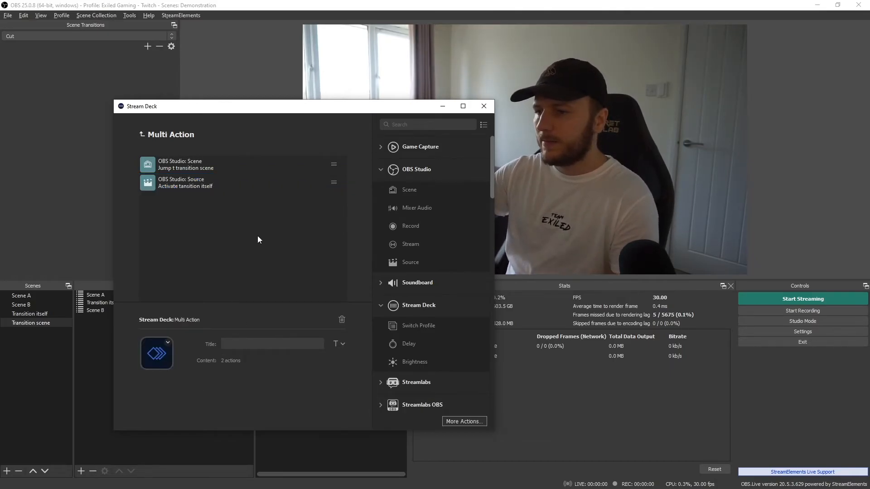
- Add a third OBS Source action to the Multi Action and title it Deactivate scene A
left_click_drag(399, 261, 215, 225)
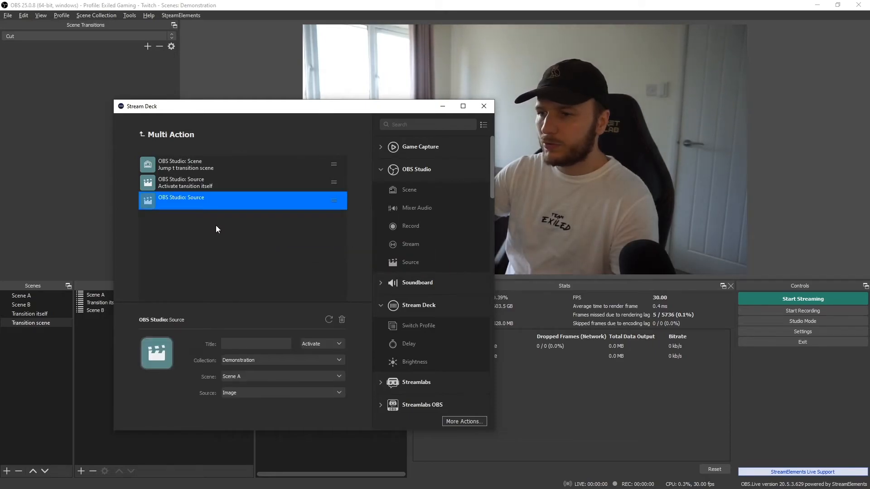
left_click(238, 348)
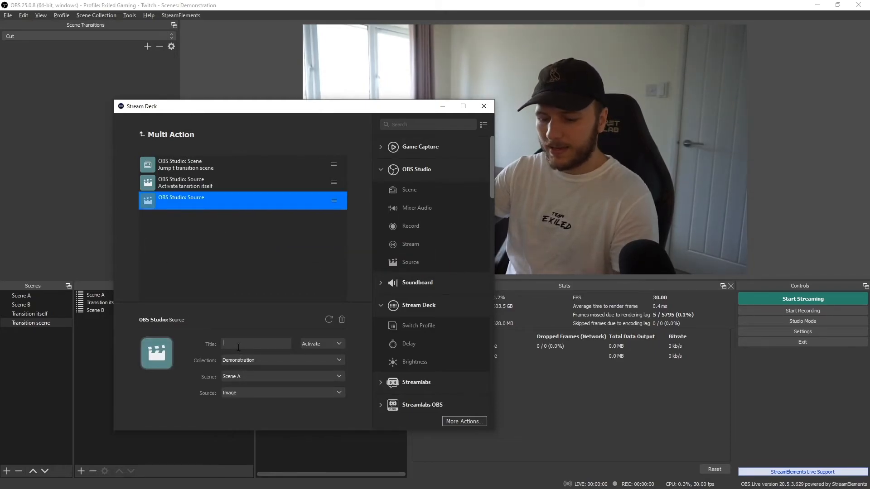
type("Deactivate")
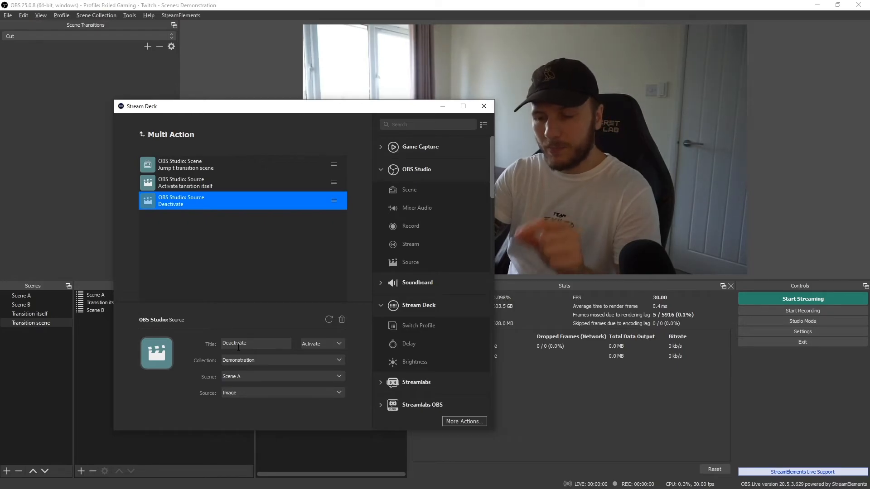
type(" s")
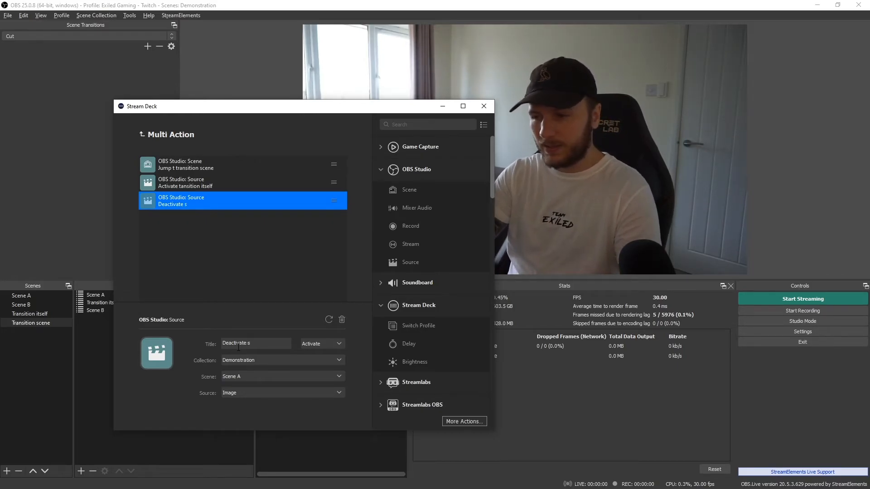
type("cene a")
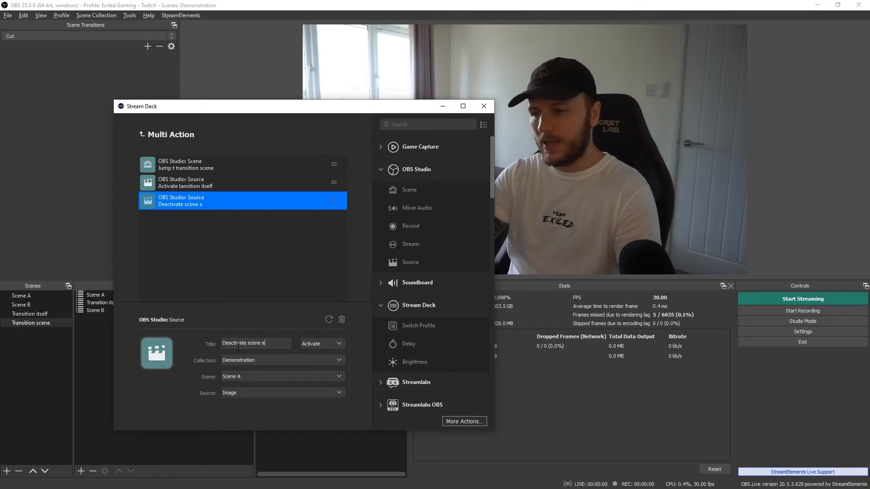
key("BackSpace")
type("A")
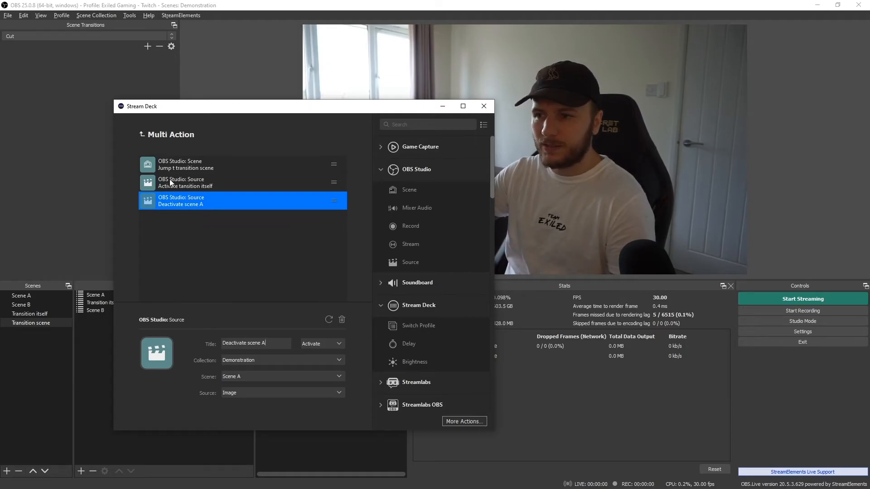
mouse_move(406, 344)
left_mouse_down()
mouse_move(233, 190)
mouse_move(378, 304)
mouse_move(409, 351)
mouse_move(233, 181)
mouse_move(202, 195)
mouse_move(376, 299)
mouse_move(409, 347)
left_mouse_up()
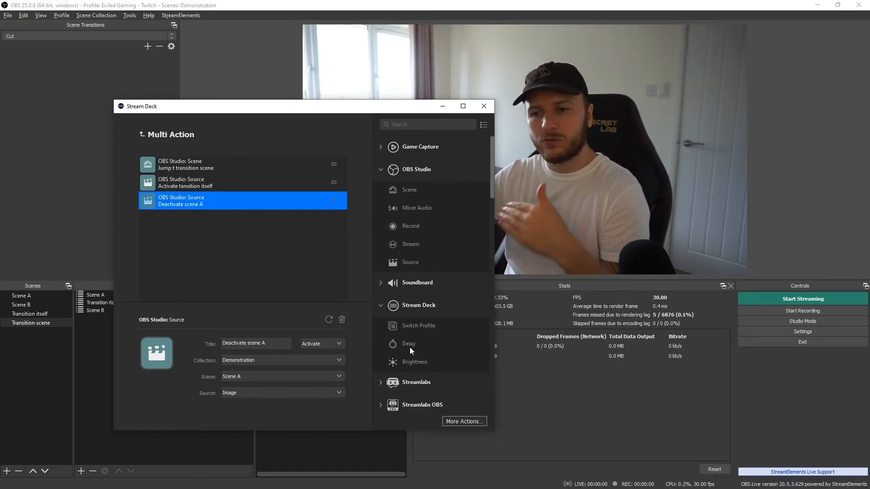
left_click(180, 215)
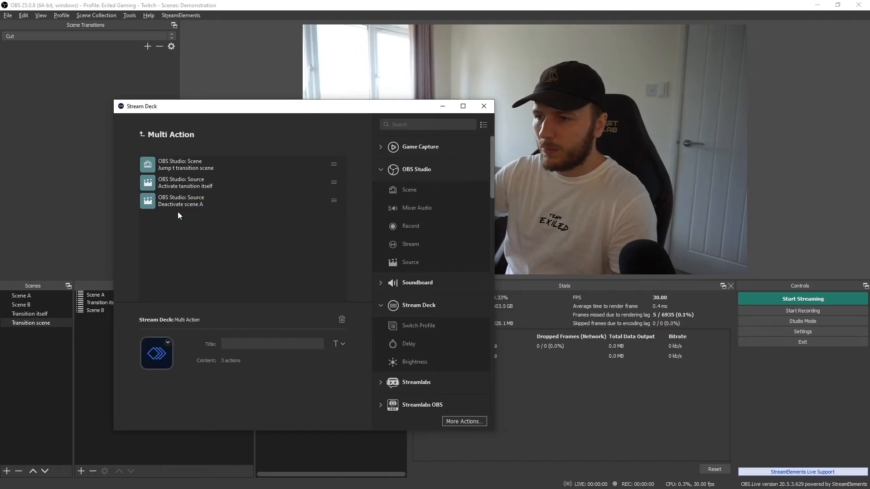
- Add a Stream Deck Delay action to the Multi Action with a delay of 1700 ms
left_click_drag(414, 346, 187, 231)
left_click_drag(251, 362, 185, 358)
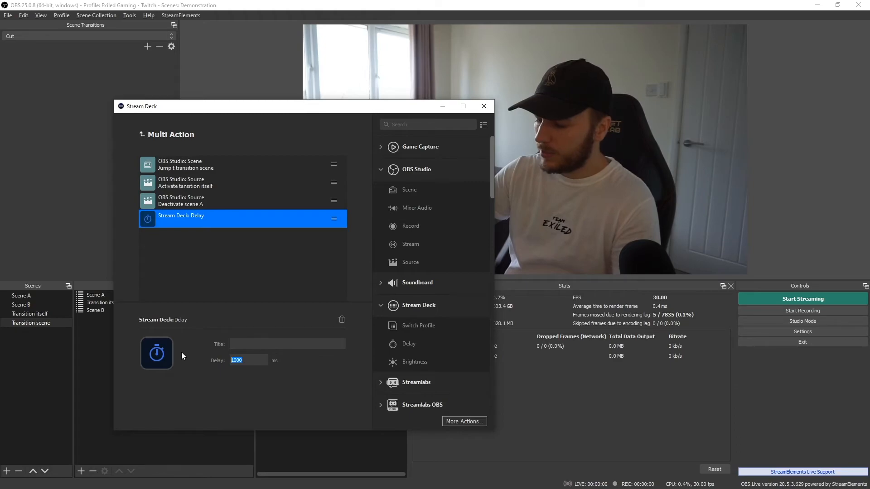
type("1700")
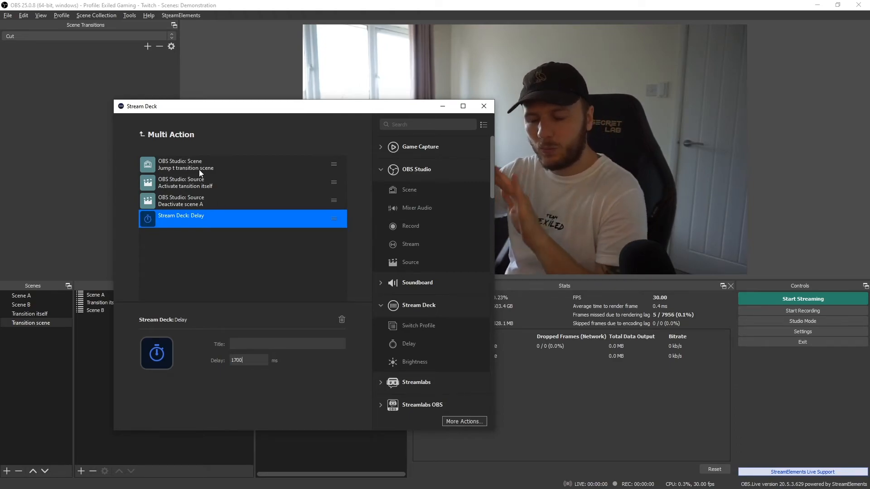
left_click(187, 256)
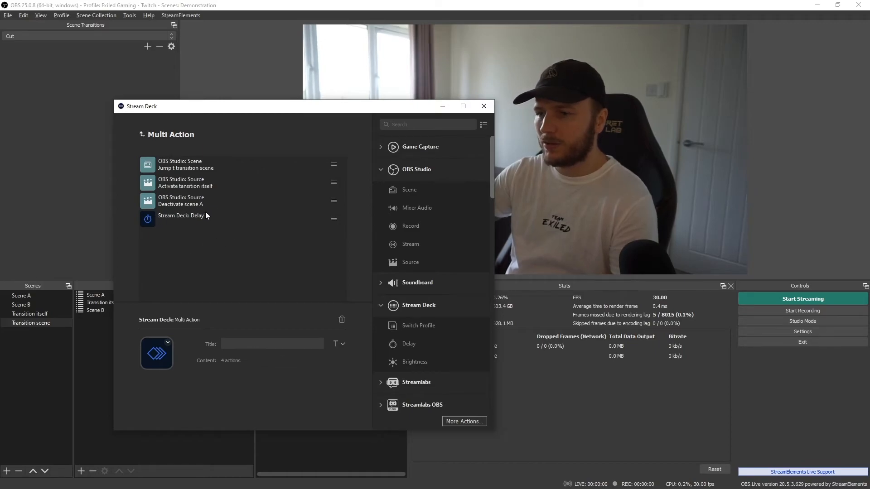
left_click_drag(289, 109, 256, 109)
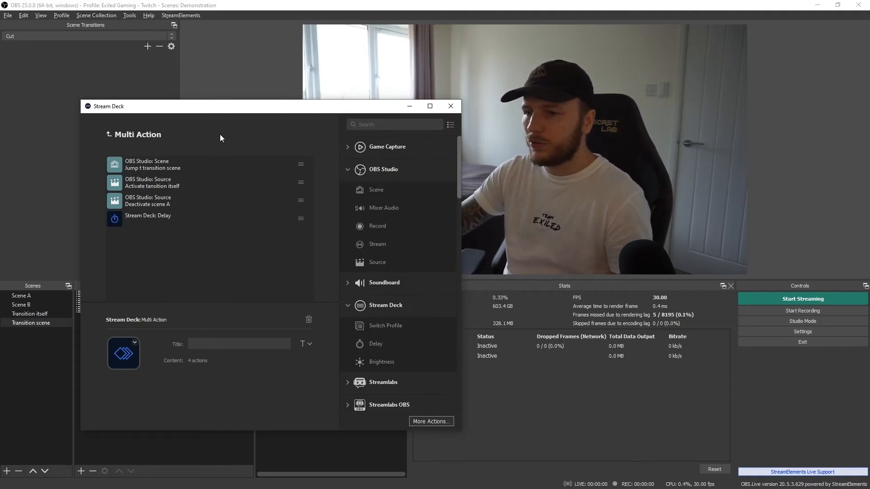
left_click_drag(375, 262, 198, 258)
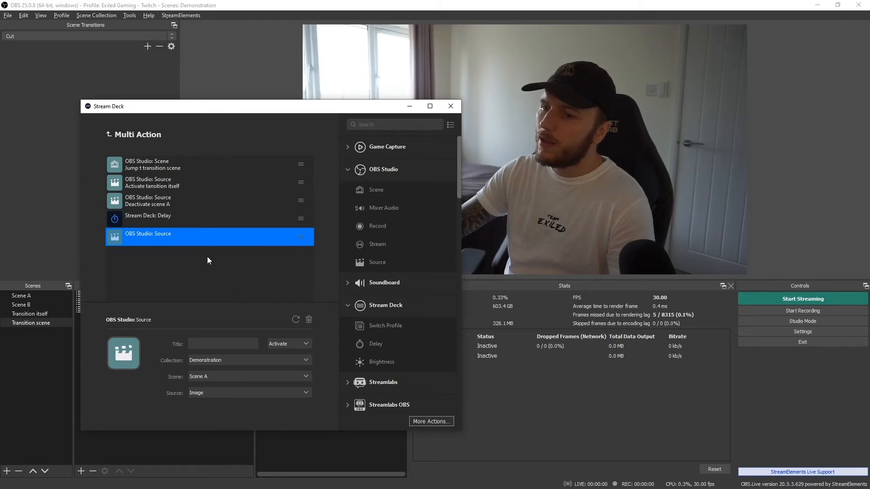
left_click(308, 319)
- Add an OBS Studio Scene action to the Multi Action switching to Scene B, titled Switch to scene B
left_click_drag(376, 190, 162, 261)
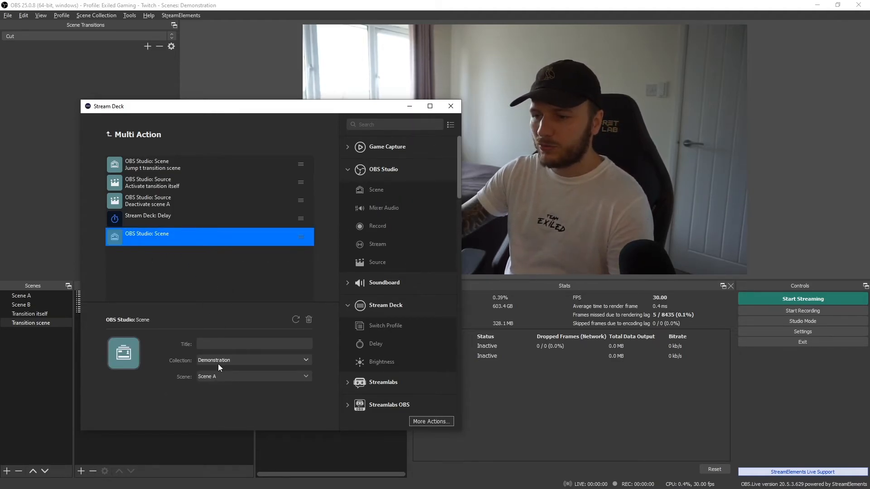
left_click(221, 376)
left_click(225, 396)
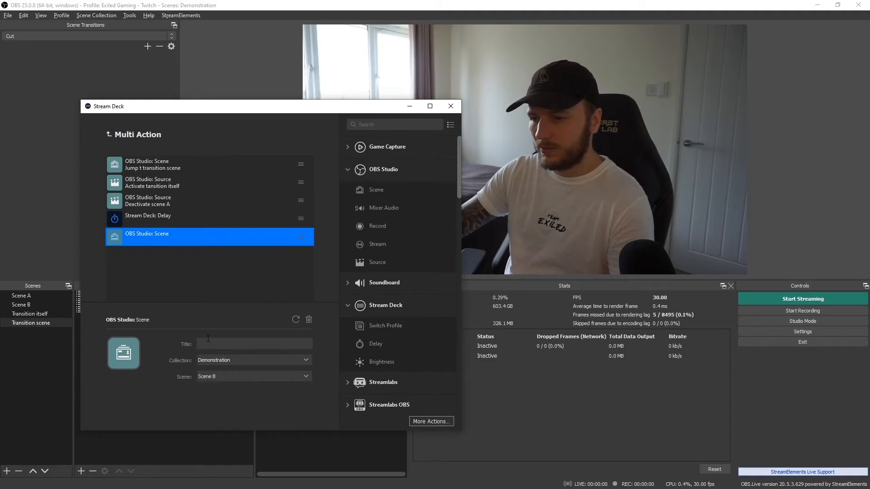
type("Switch to scene B")
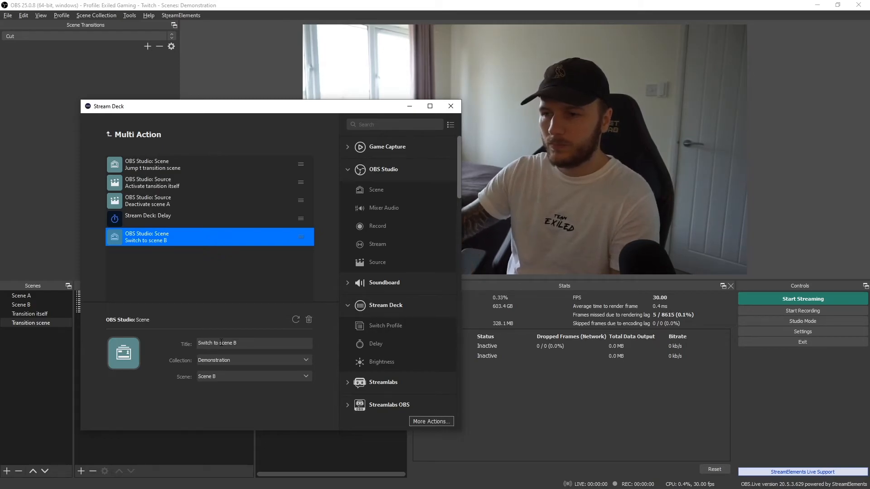
left_click(201, 305)
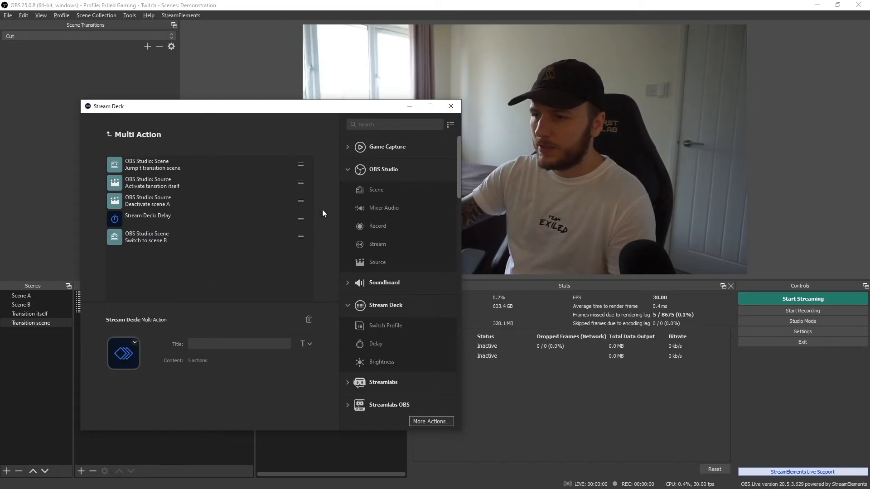
- Add an OBS Source action set to Deactivate, targeting Transition itself in Transition scene
left_click_drag(375, 262, 176, 272)
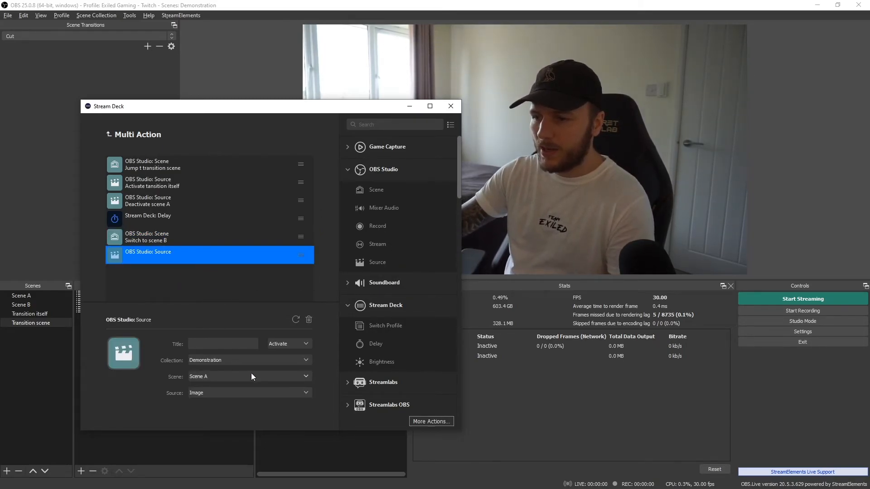
left_click(205, 377)
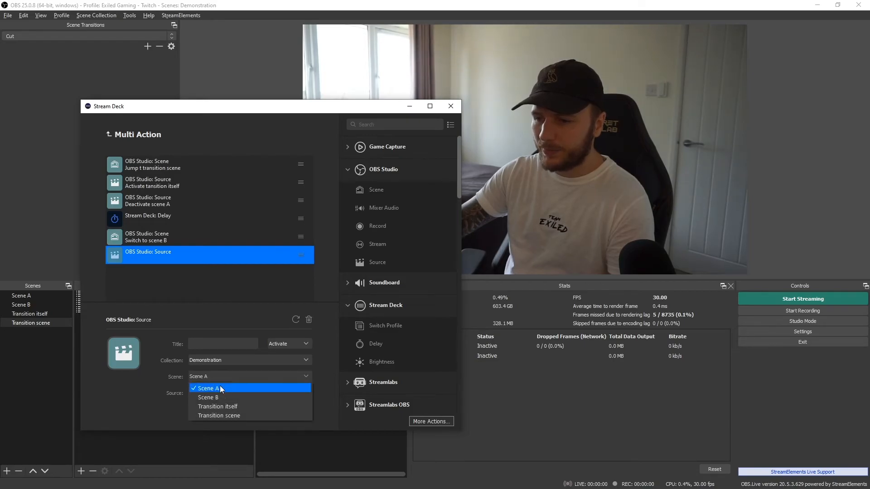
left_click(247, 406)
left_click(277, 345)
left_click(290, 365)
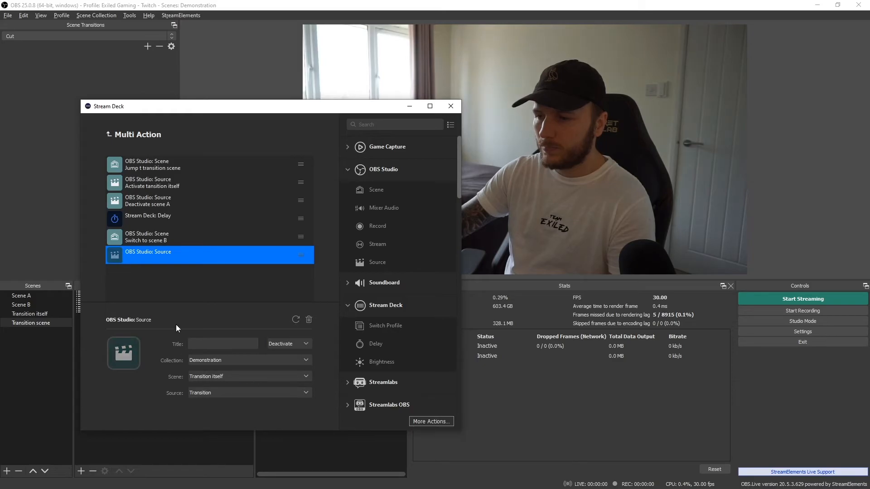
left_click(211, 378)
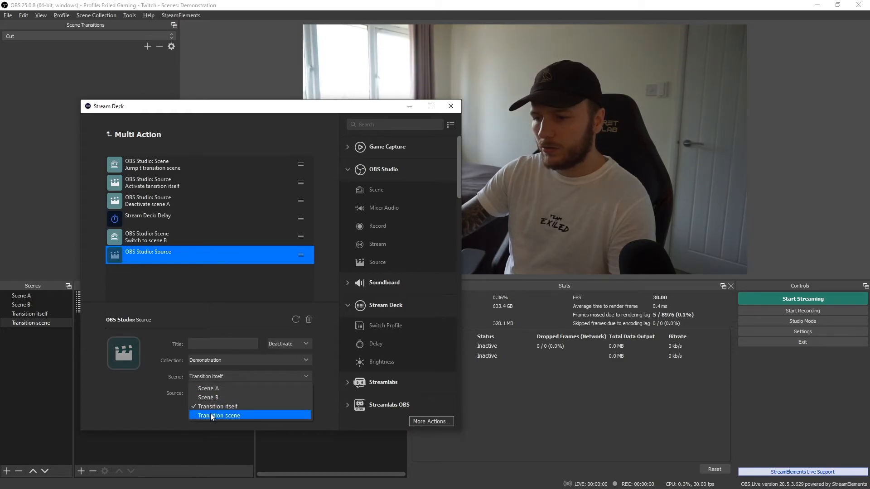
left_click(211, 415)
left_click(206, 392)
left_click(223, 414)
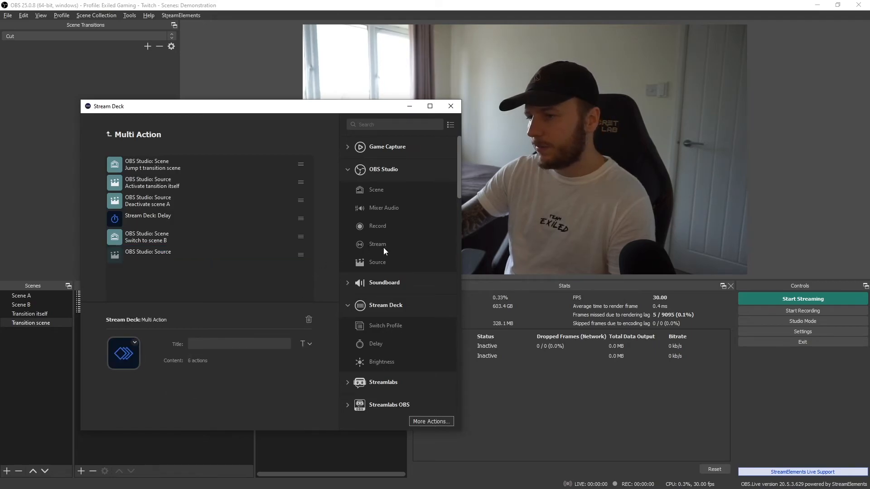
- Add another OBS Source action activating the Scene A source in Transition scene
left_click_drag(371, 257, 191, 321)
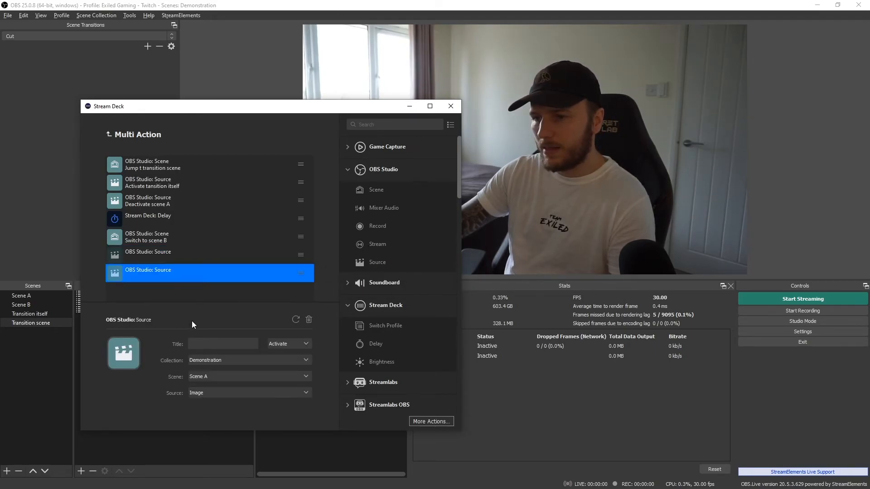
left_click(208, 378)
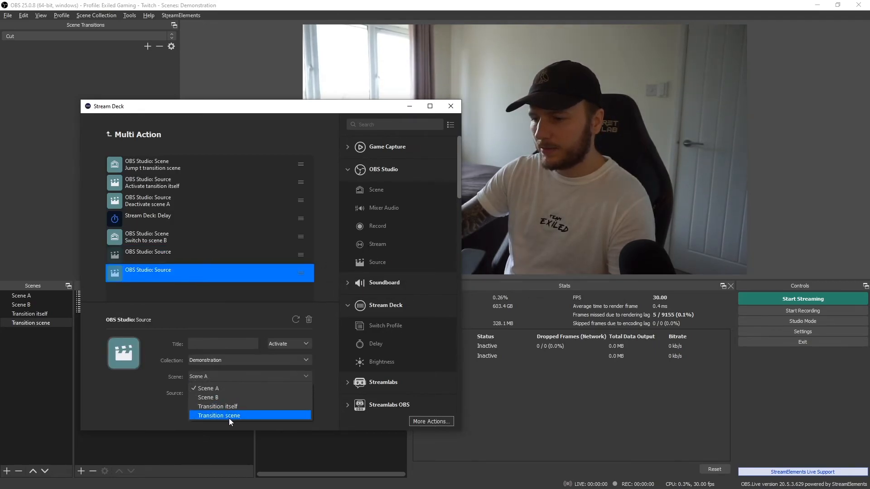
left_click(229, 417)
left_click(198, 396)
left_click(218, 404)
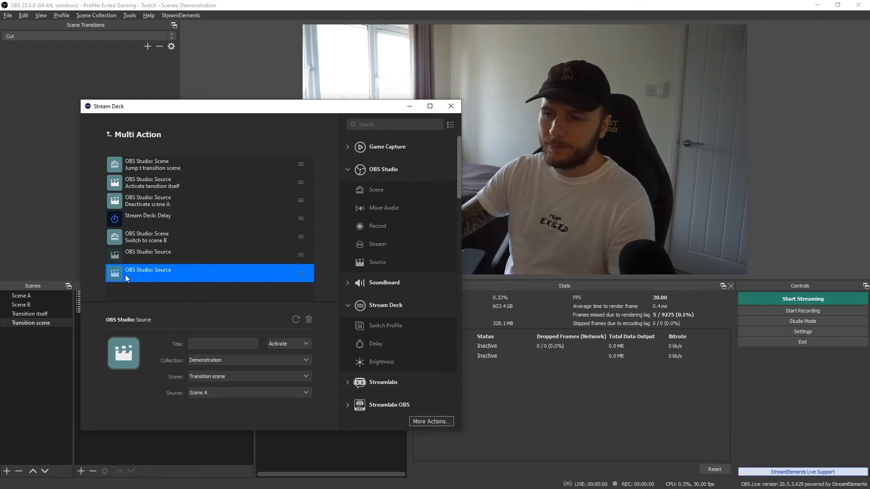
- Title the deactivating source action Deactivate transition
left_click(138, 269)
left_click(159, 257)
left_click(159, 273)
left_click(152, 253)
left_click(213, 344)
type("Deactivate")
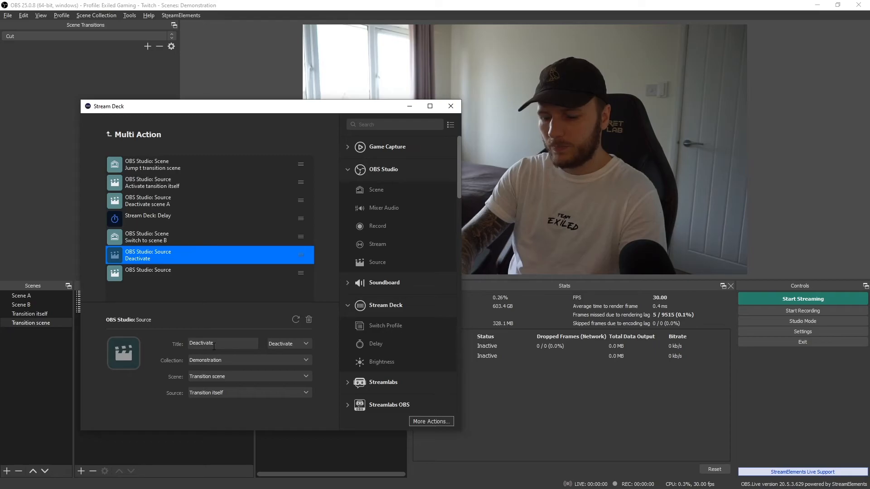
type(" transition")
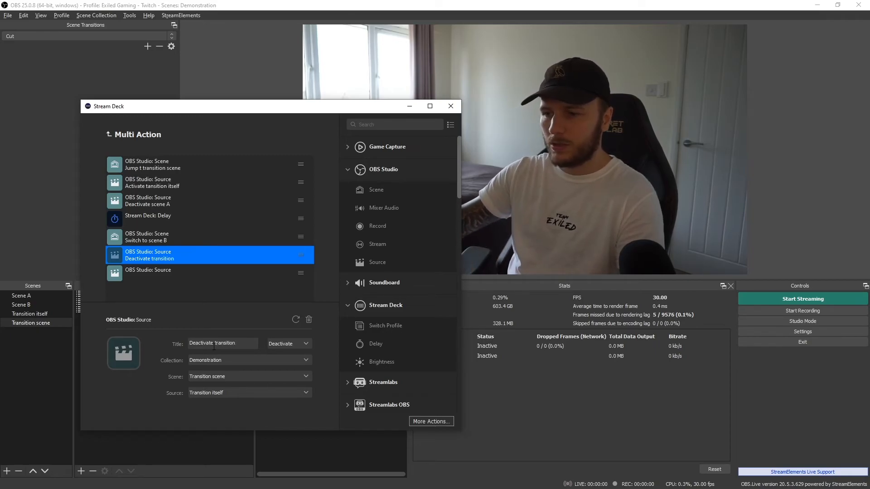
- Title the last source action Activate scene A and correct the first action's title to Jump to transition scene
left_click(174, 277)
type("Activate")
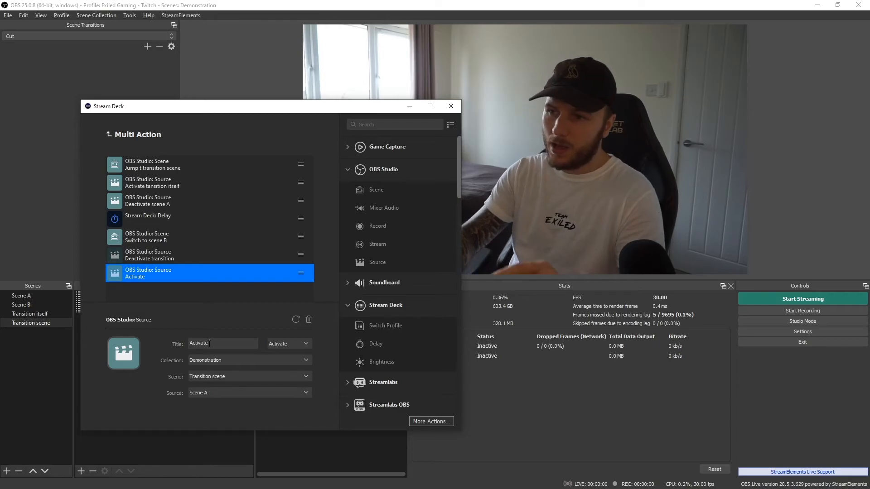
type(" scene A")
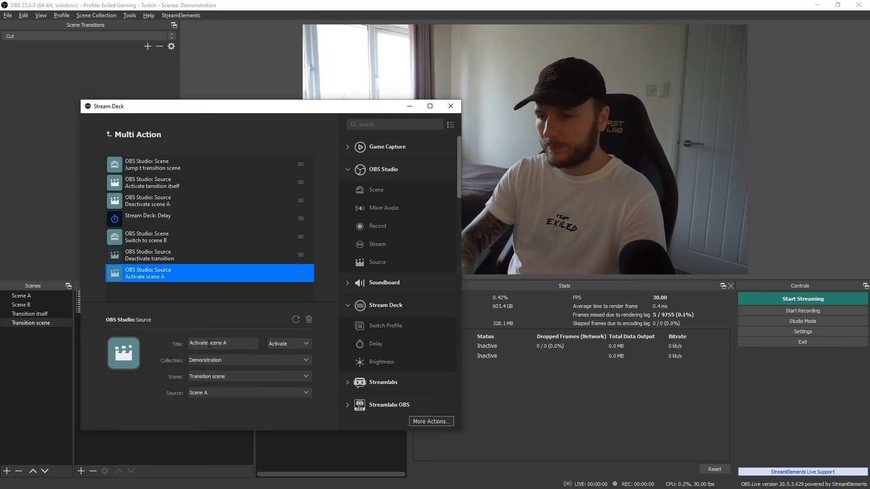
left_click(174, 293)
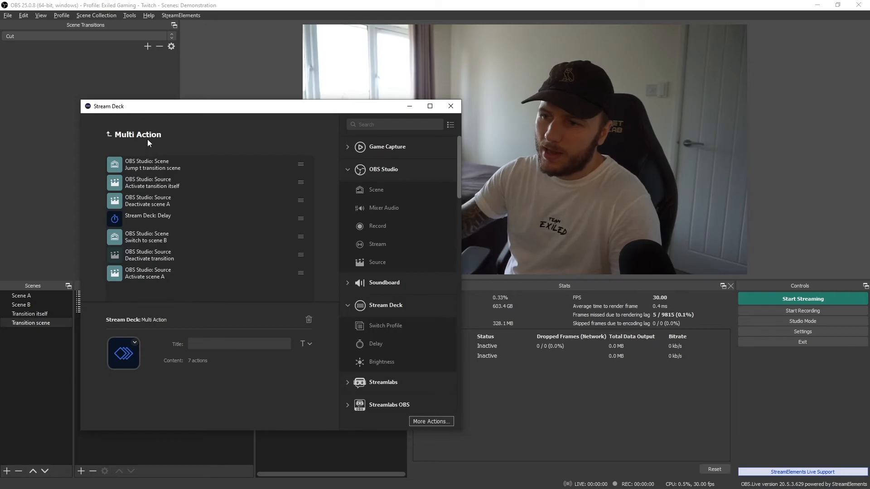
left_click(176, 166)
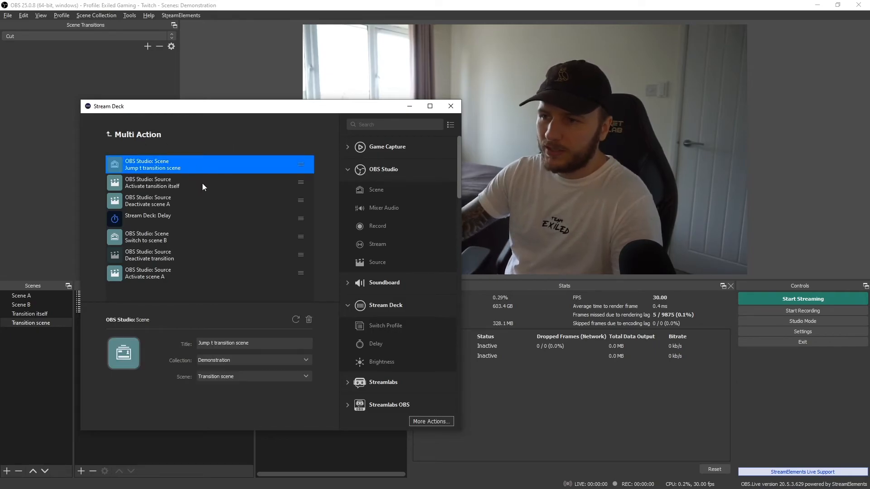
type("o")
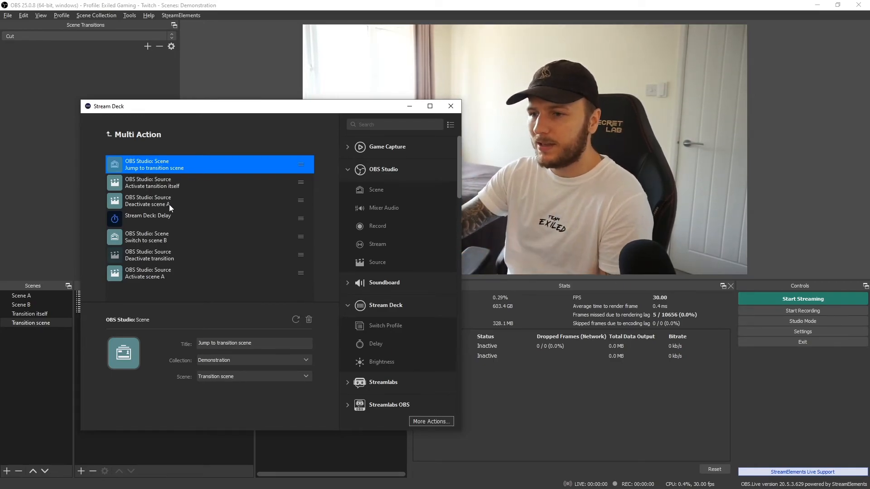
- Review the settings of each action in the Multi Action list
left_click(118, 206)
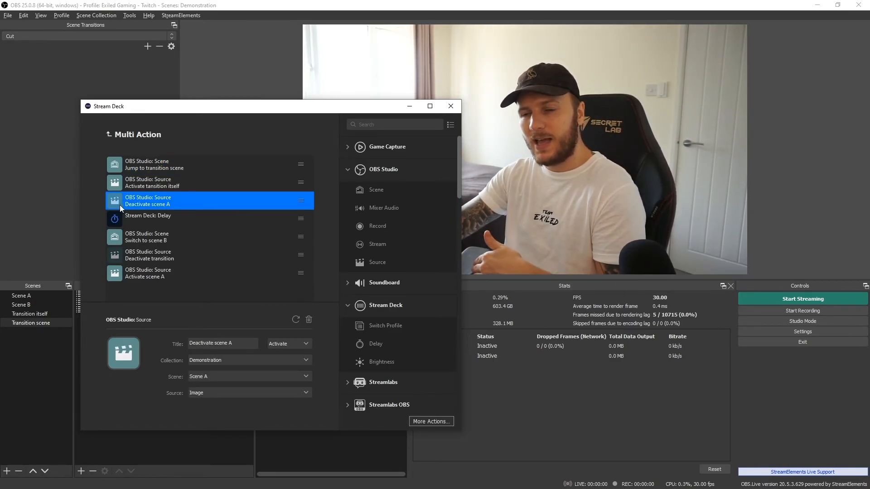
left_click_drag(142, 107, 250, 105)
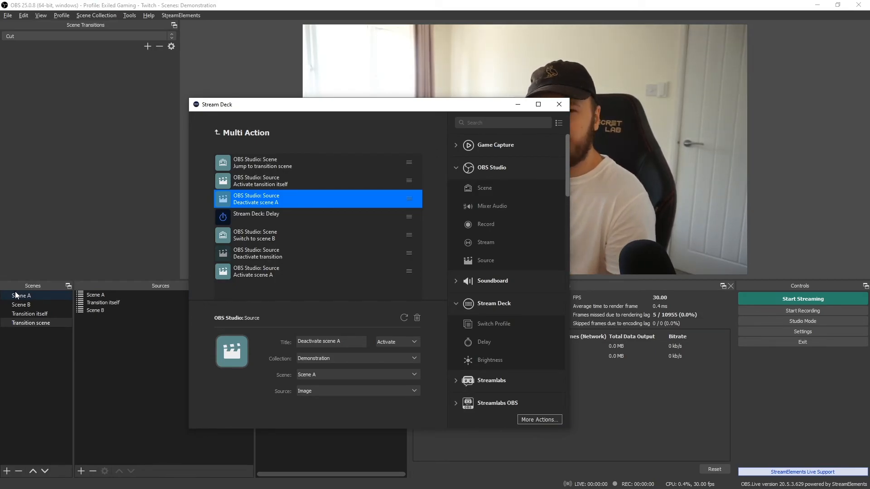
left_click(283, 214)
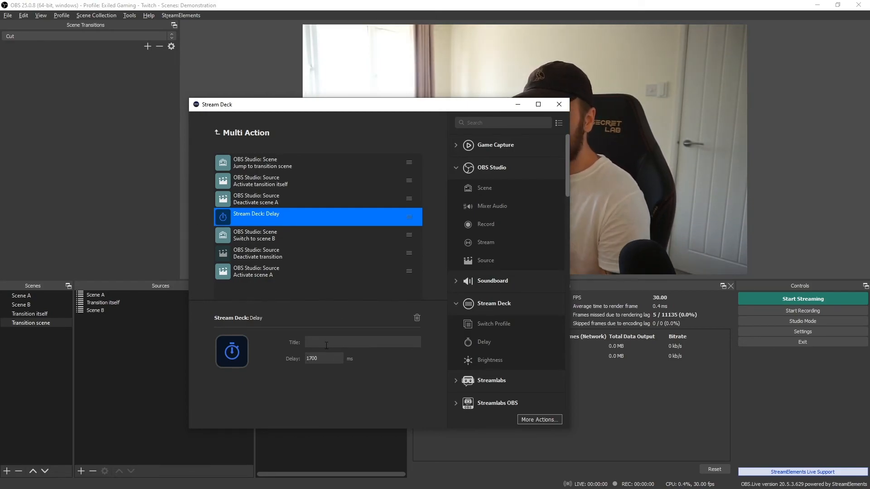
left_click(262, 238)
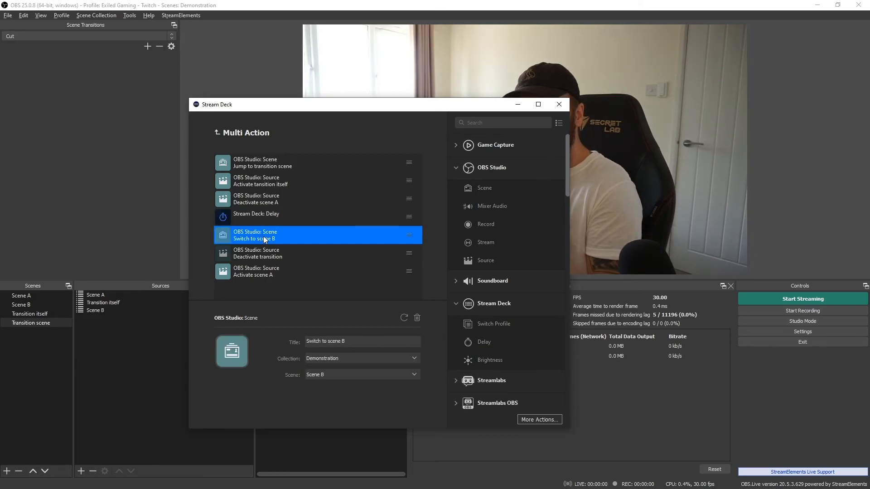
left_click(253, 259)
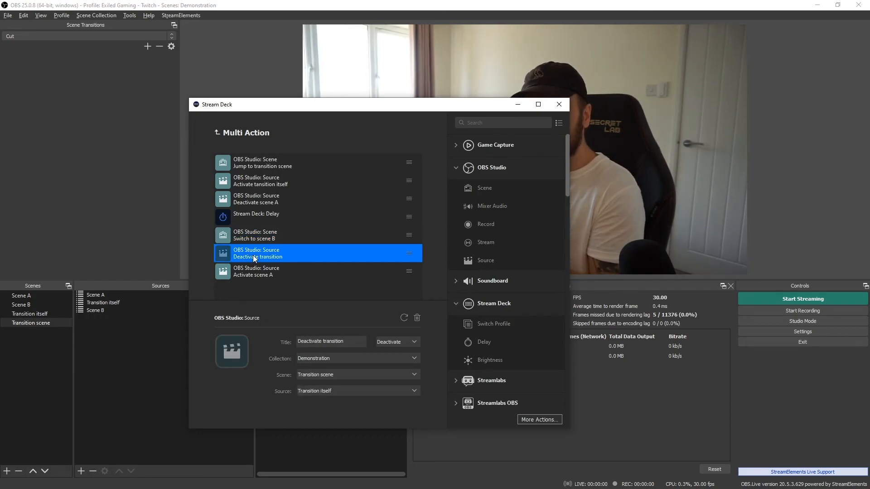
left_click(115, 295)
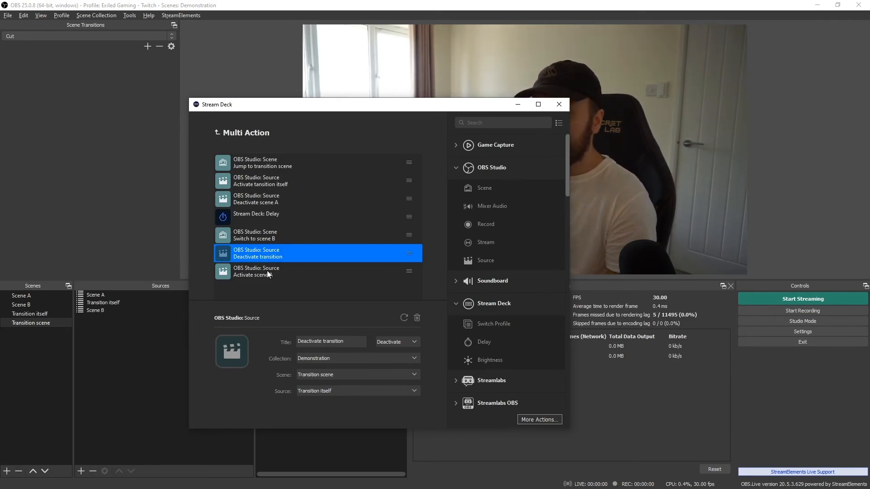
left_click(268, 271)
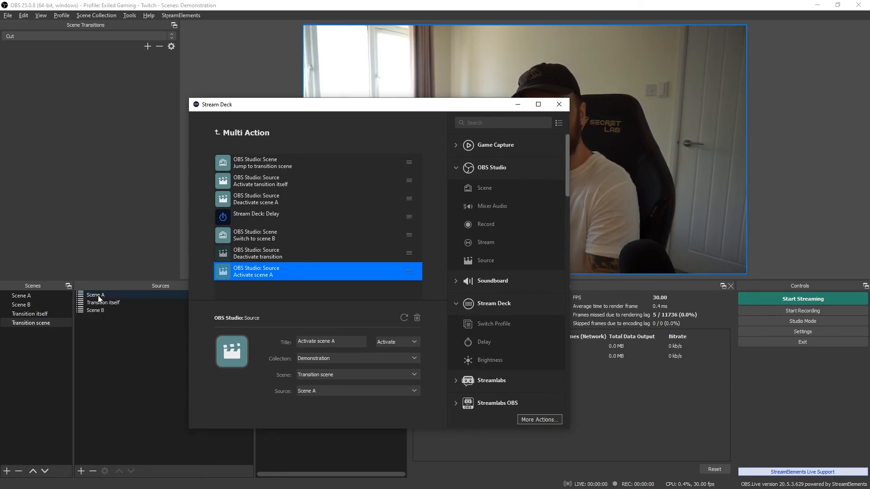
left_click(243, 221)
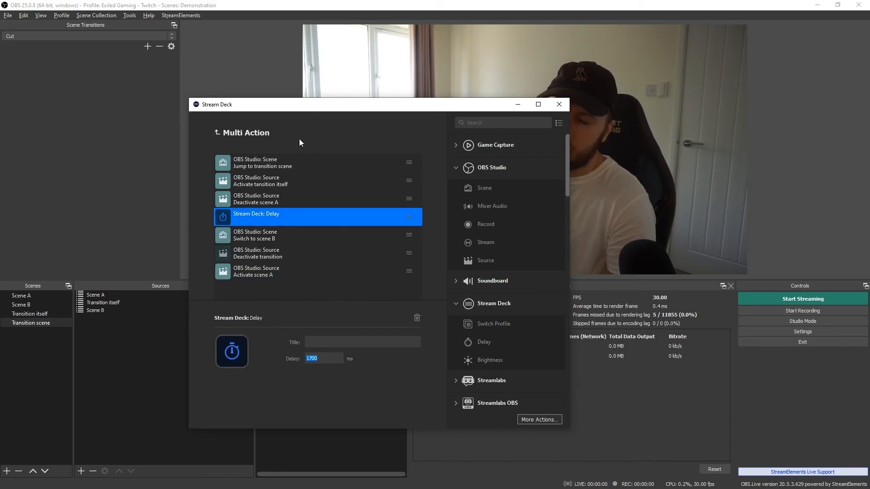
left_click_drag(369, 109, 0, 109)
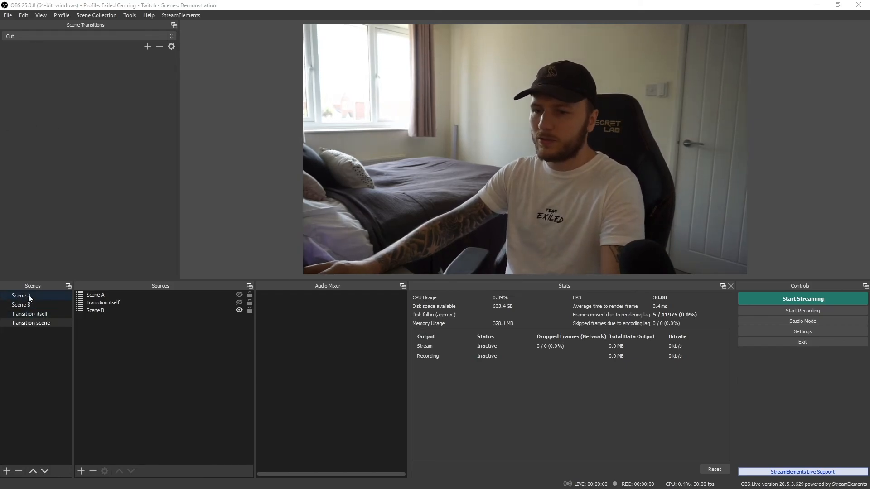
- Step through the OBS scenes and inspect the context menus of Transition itself and Transition scene, including Transition Override
left_click(32, 296)
key("End")
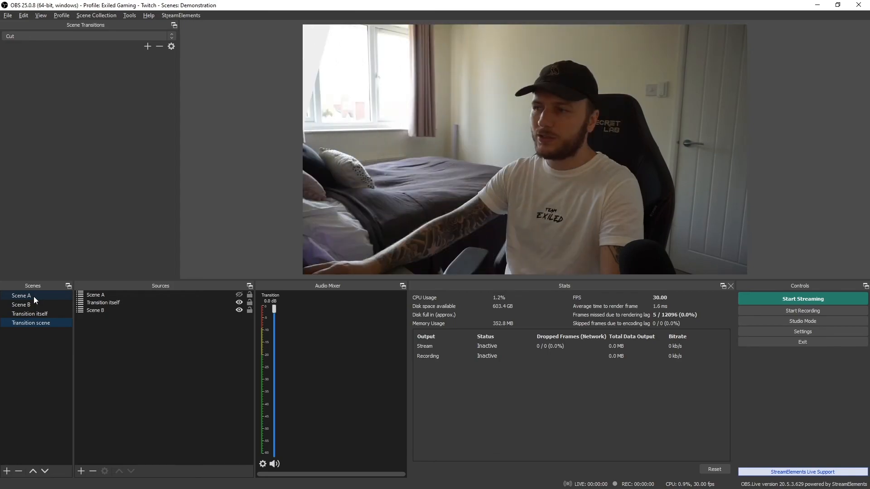
key("Up")
key("Up")
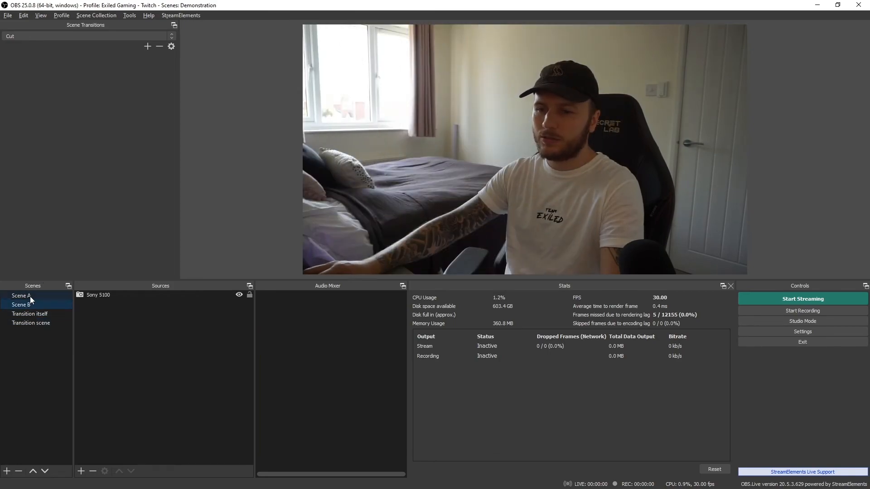
right_click(46, 314)
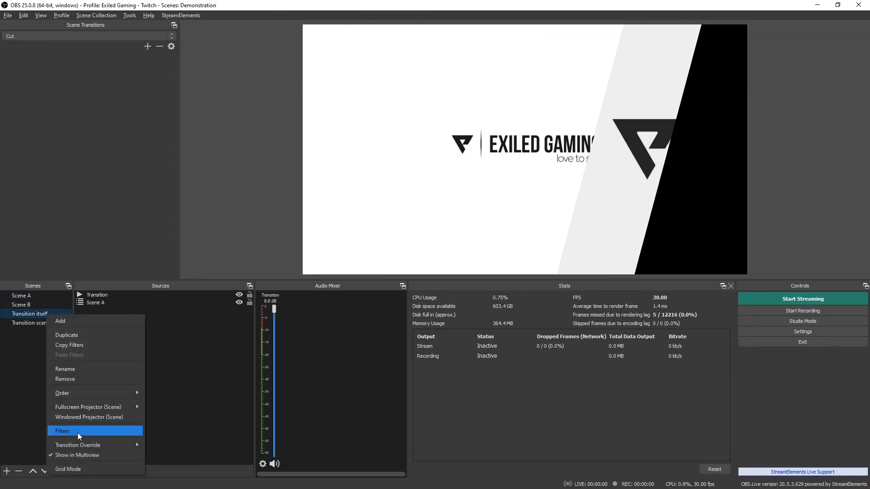
left_click(20, 357)
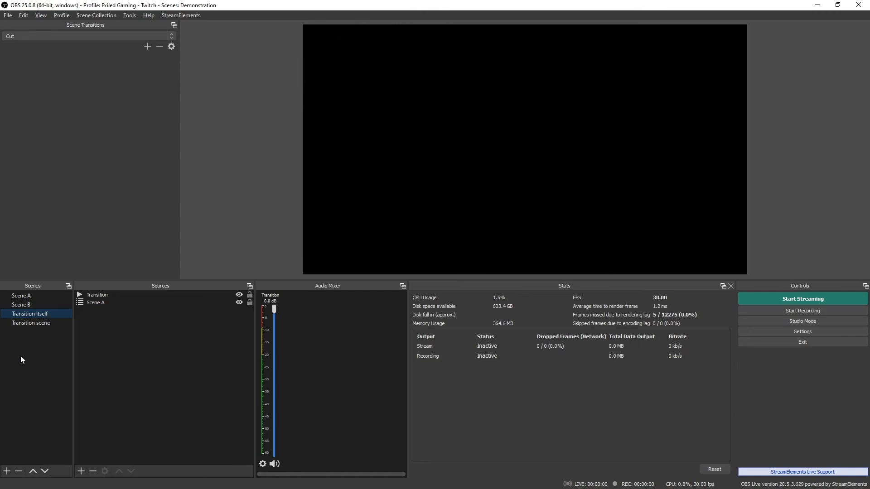
left_click(26, 322)
right_click(25, 322)
mouse_move(109, 452)
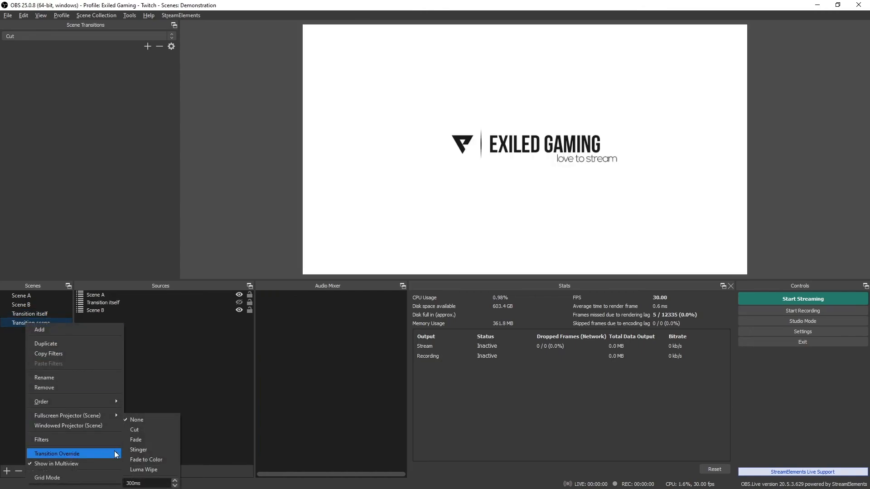
left_click(17, 365)
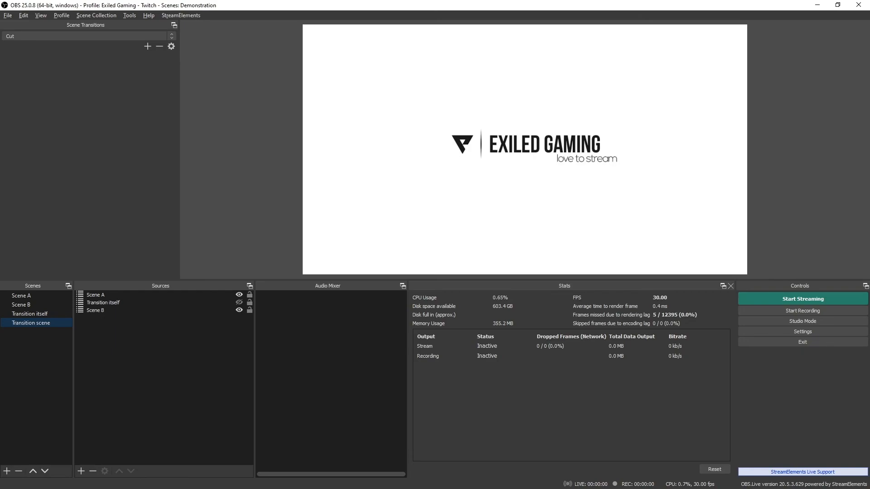
- Review the Delay action and switch between Scene B and Transition scene in OBS to check their sources
left_click_drag(0, 108, 585, 91)
left_click(484, 206)
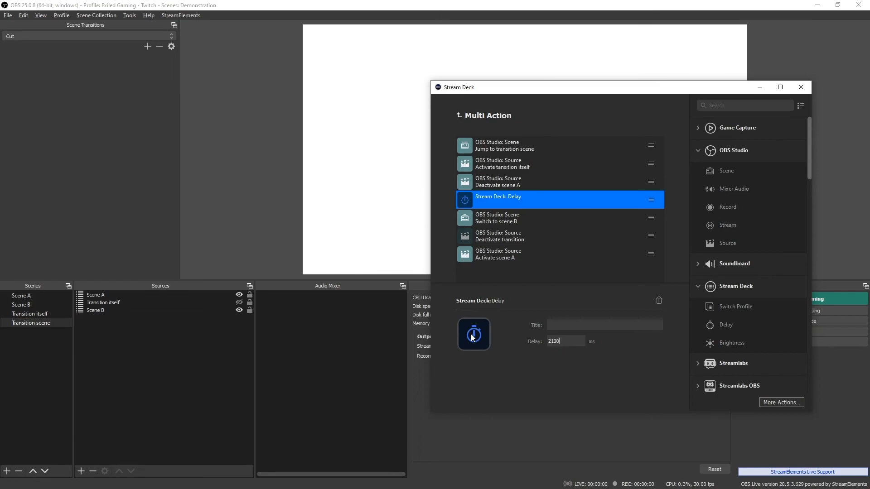
left_click(264, 213)
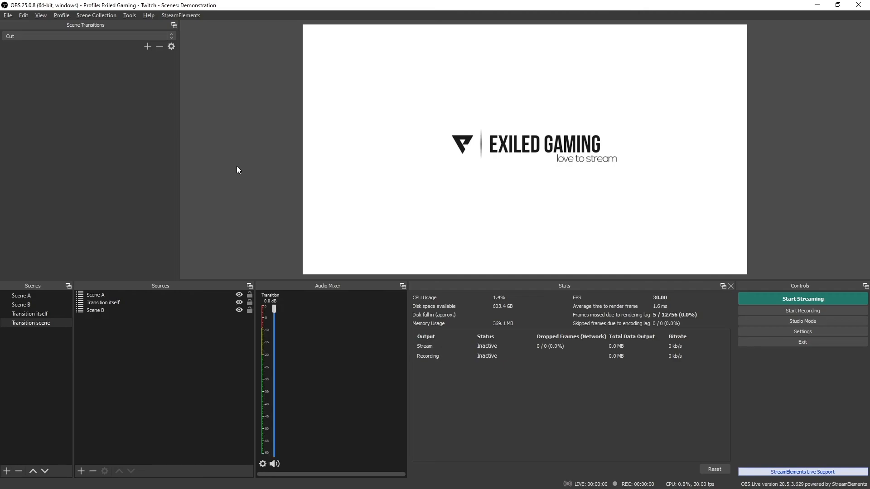
left_click(23, 297)
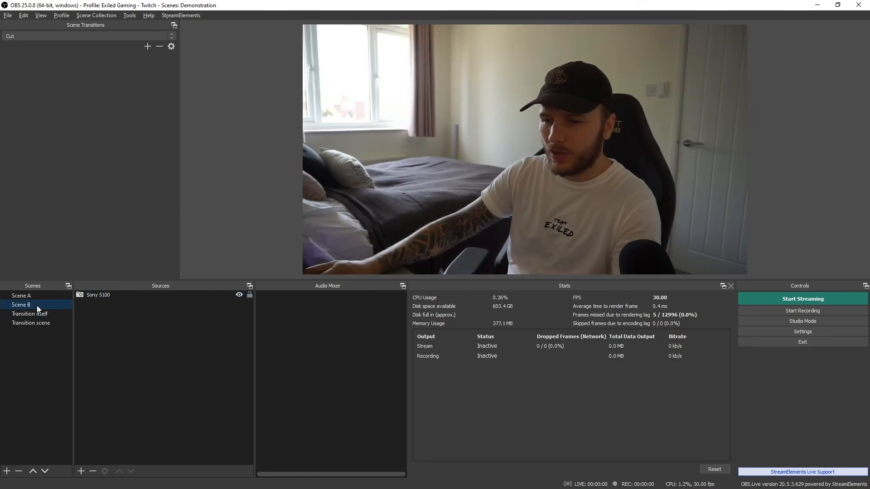
left_click(38, 322)
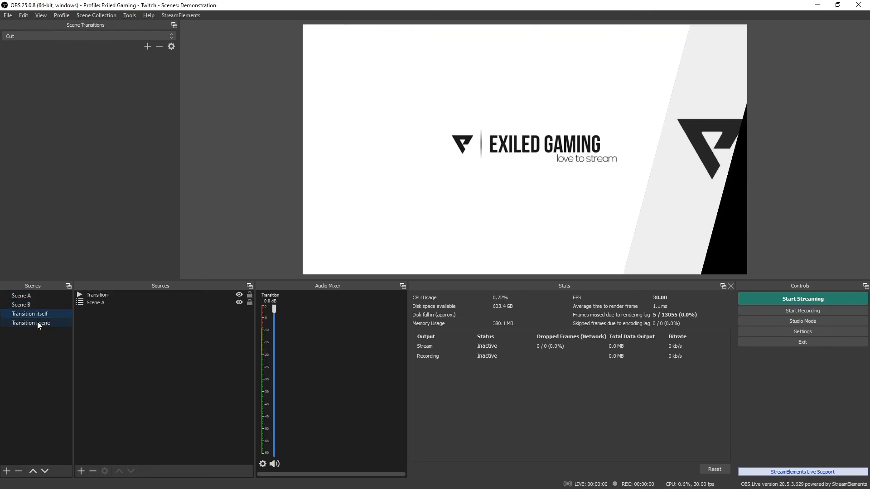
left_click(202, 311)
key("alt+Tab")
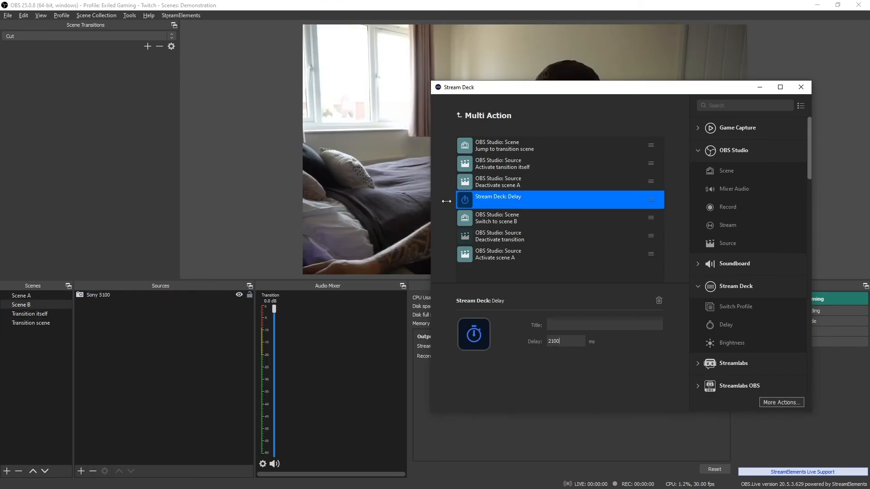
- Set the Deactivate scene A action to scene Transition scene, source Scene A, and mode Deactivate
left_click(521, 183)
left_click(560, 362)
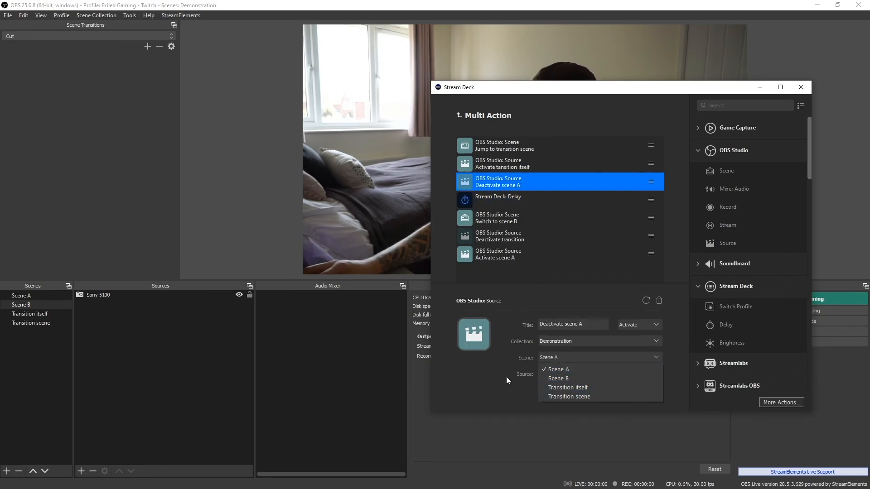
left_click(566, 396)
left_click(570, 376)
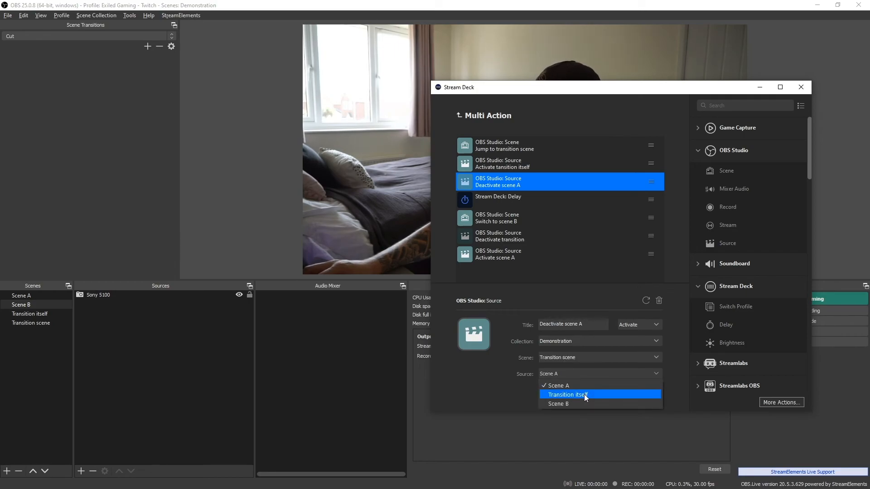
left_click(568, 385)
left_click(640, 324)
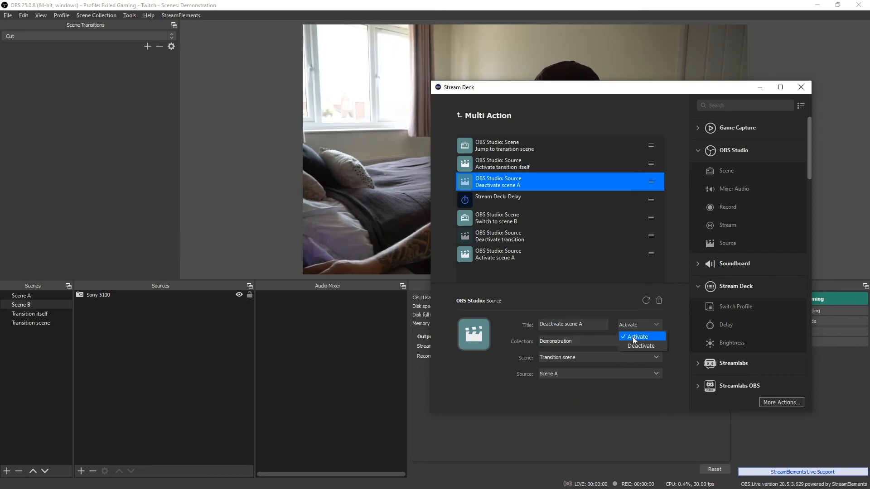
left_click(636, 334)
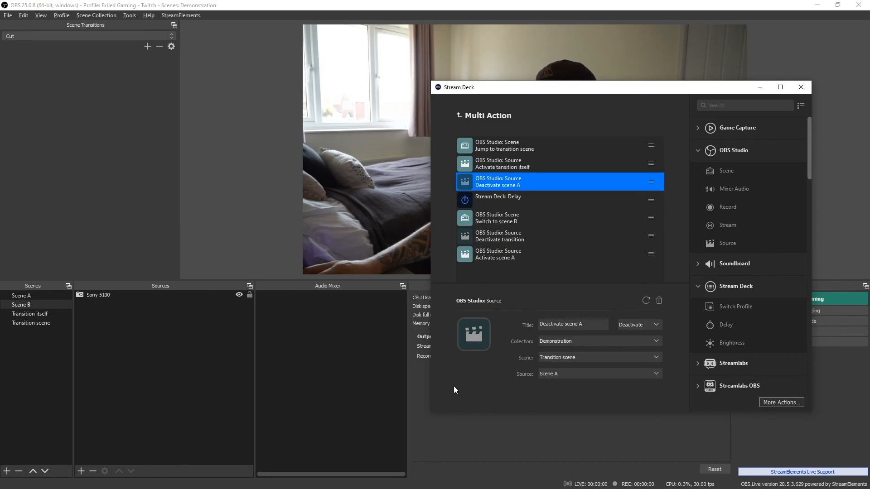
- Compare the first Multi Action entries against the OBS scenes and sources they target, switching between Scene A and Transition scene
left_click_drag(532, 89, 318, 118)
left_click(209, 181)
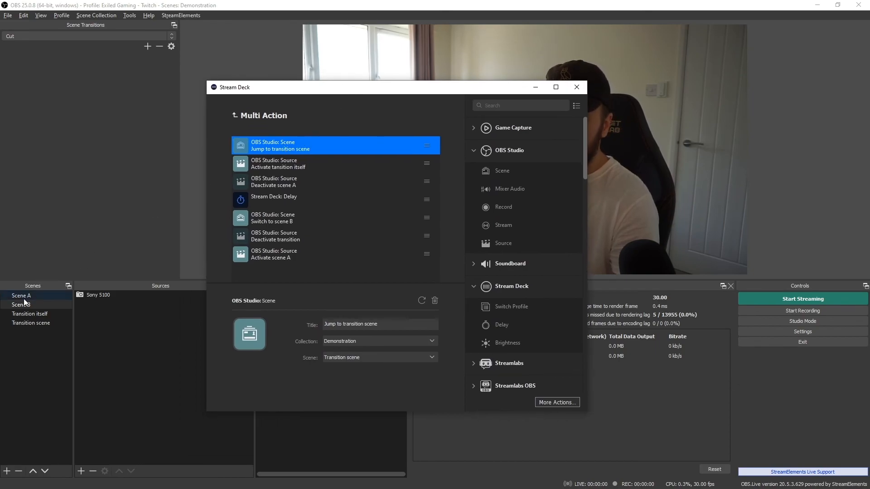
left_click(23, 297)
key("alt+Tab")
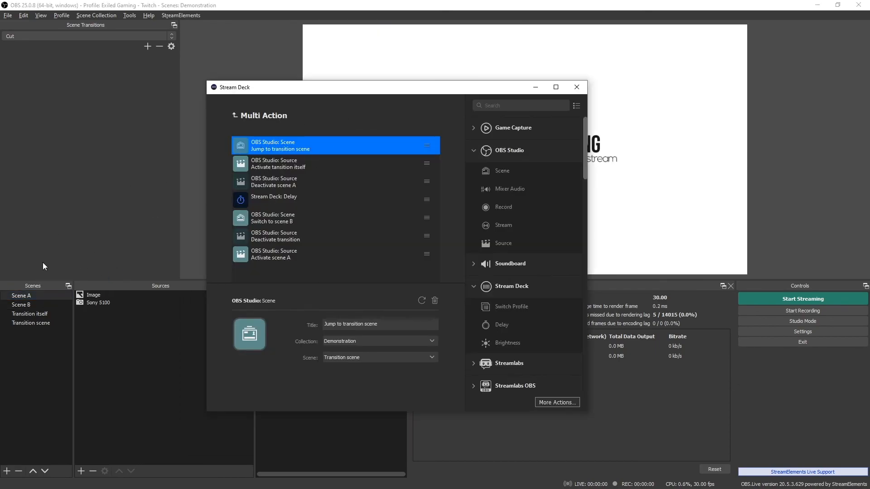
left_click(37, 322)
key("alt+Tab")
left_click(284, 167)
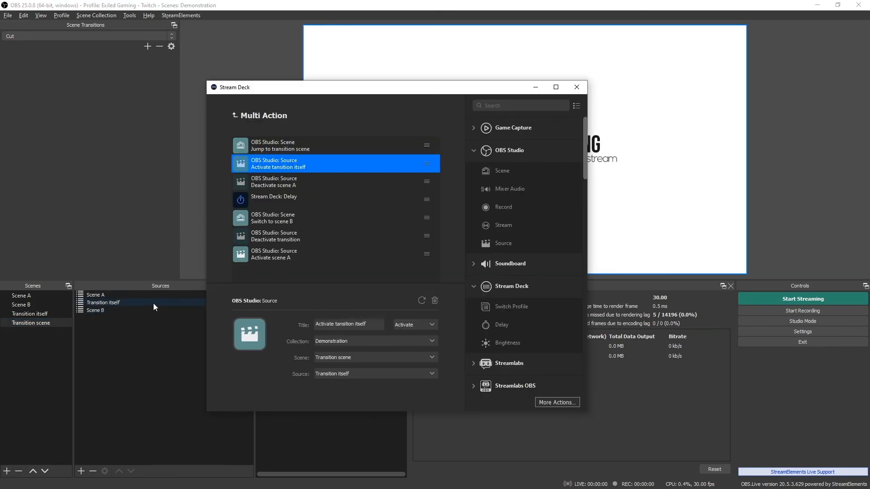
left_click_drag(304, 90, 415, 86)
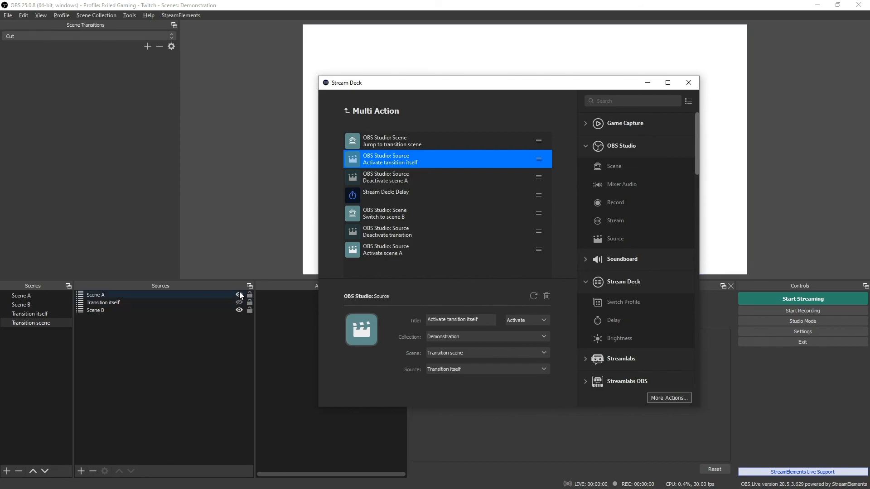
left_click(253, 202)
left_click(34, 297)
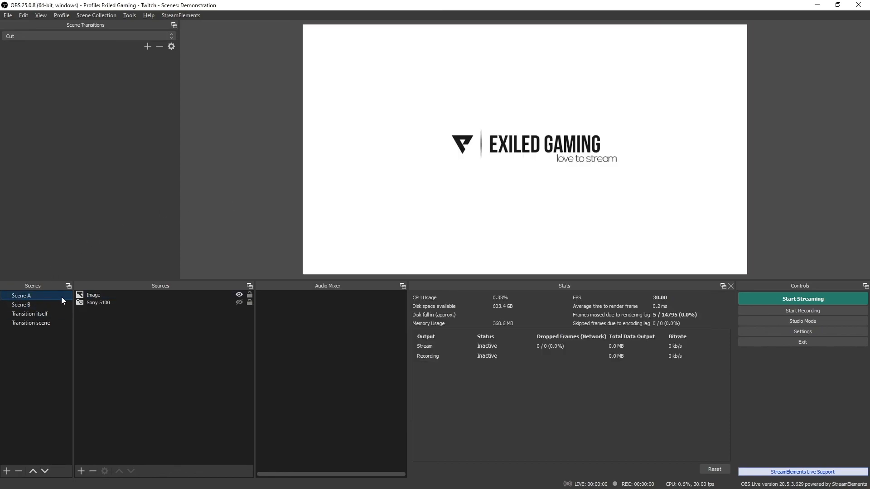
key("End")
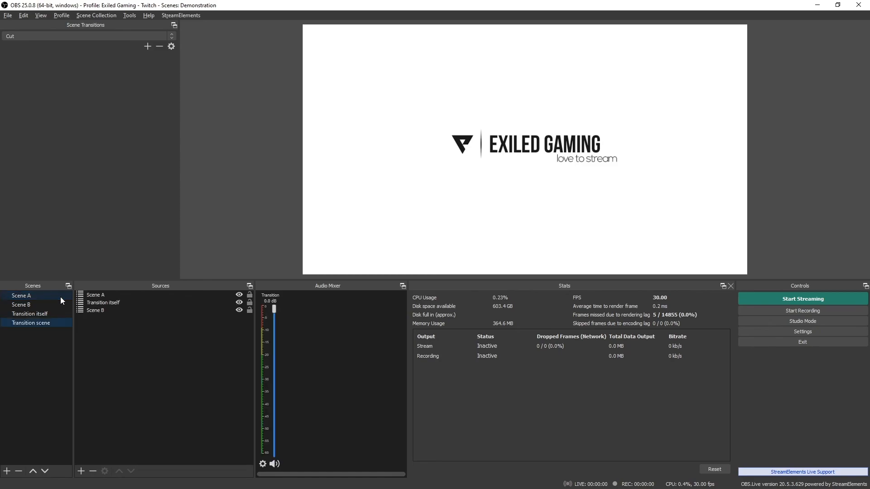